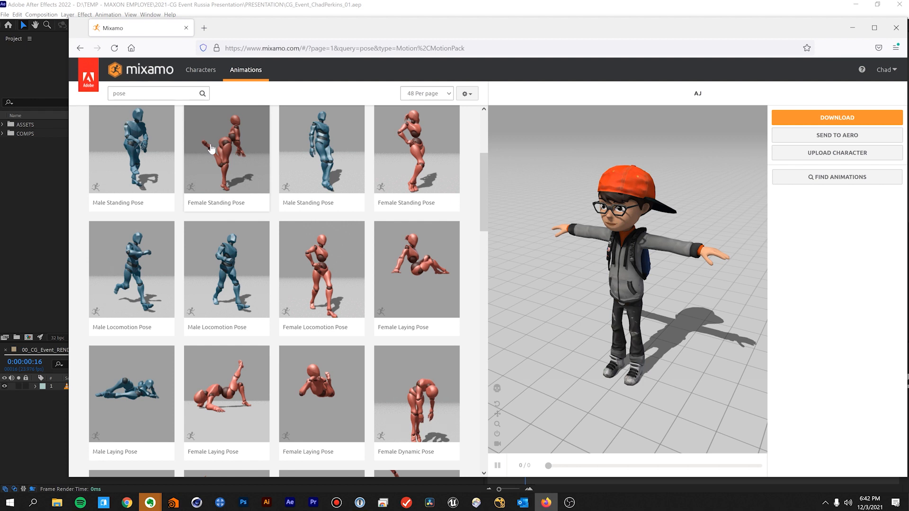
Review the AJ character's download format and pose options, close them without downloading, and inspect the character from another angle.
left_click(821, 119)
left_click(540, 155)
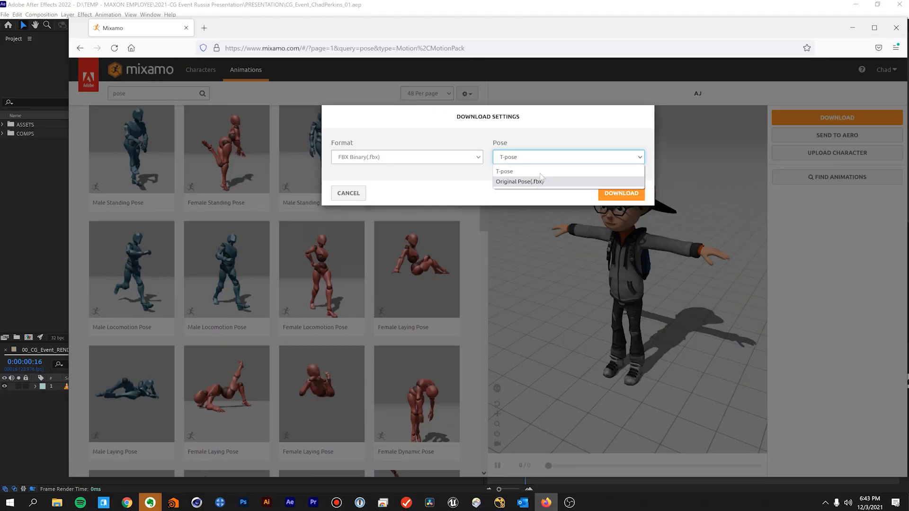
left_click(540, 173)
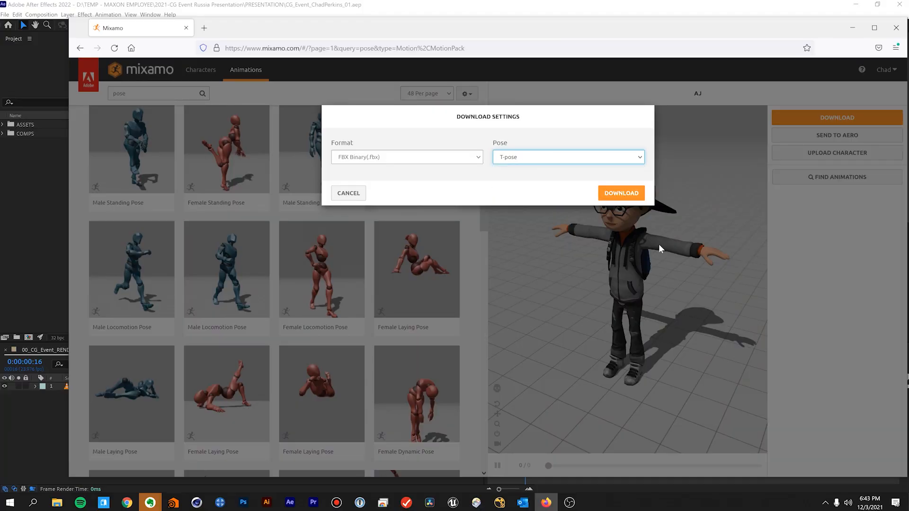
left_click(349, 193)
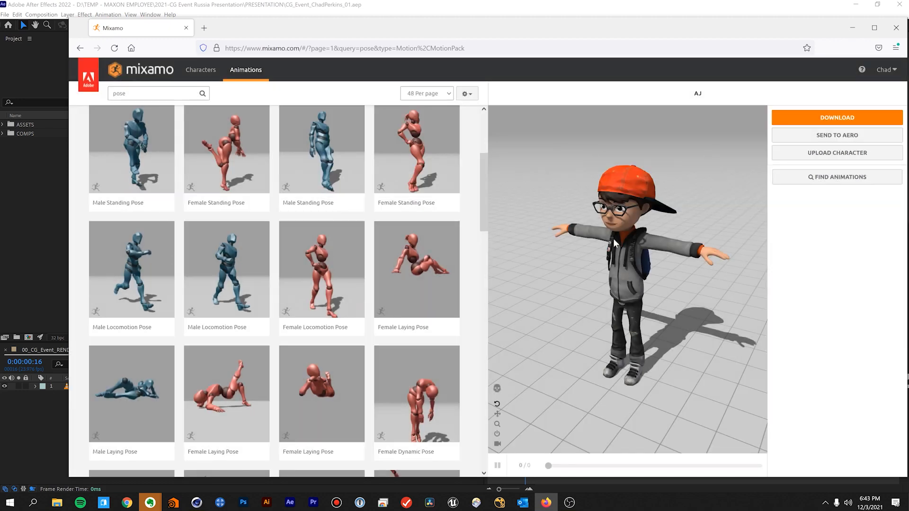
left_click_drag(644, 229, 687, 219)
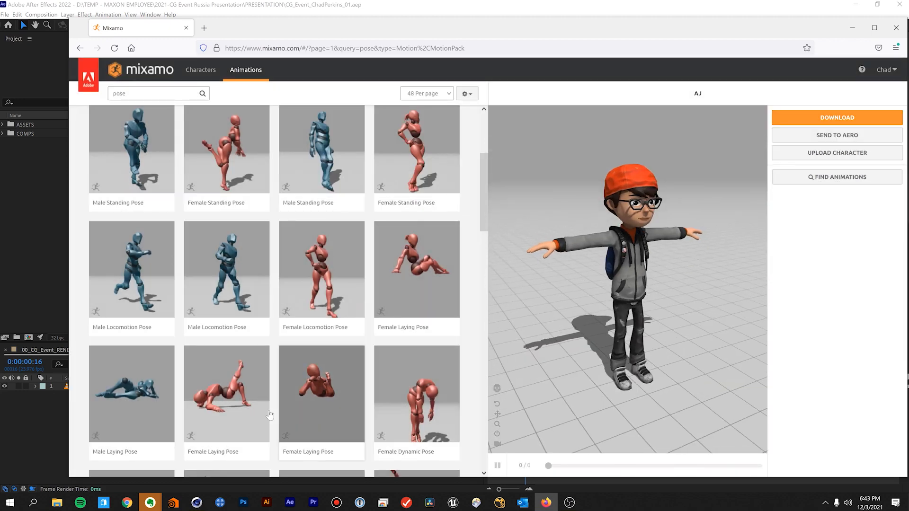
Switch to Cinema 4D and render a preview of the Mixamo character's face in the perspective view.
left_click(197, 505)
left_click_drag(280, 265, 289, 233)
scroll(277, 165, "up", 3)
left_click_drag(276, 165, 311, 221)
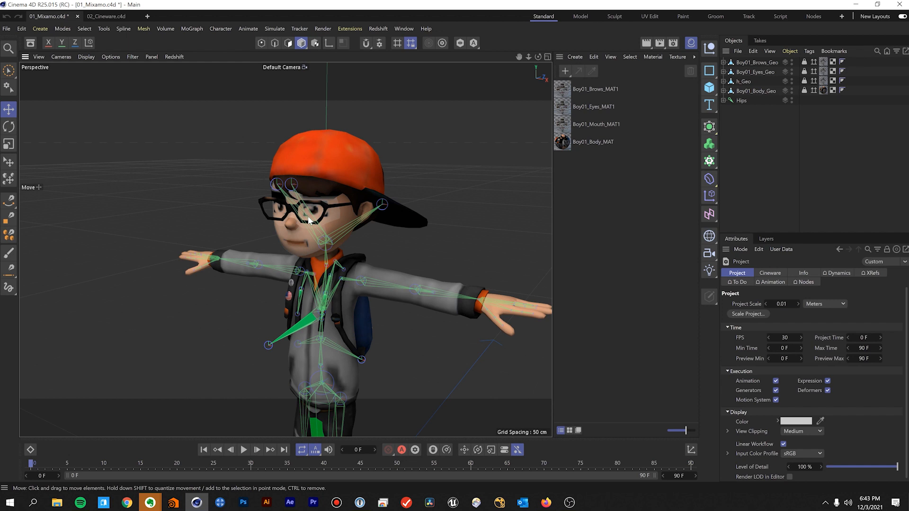
key("ctrl+r")
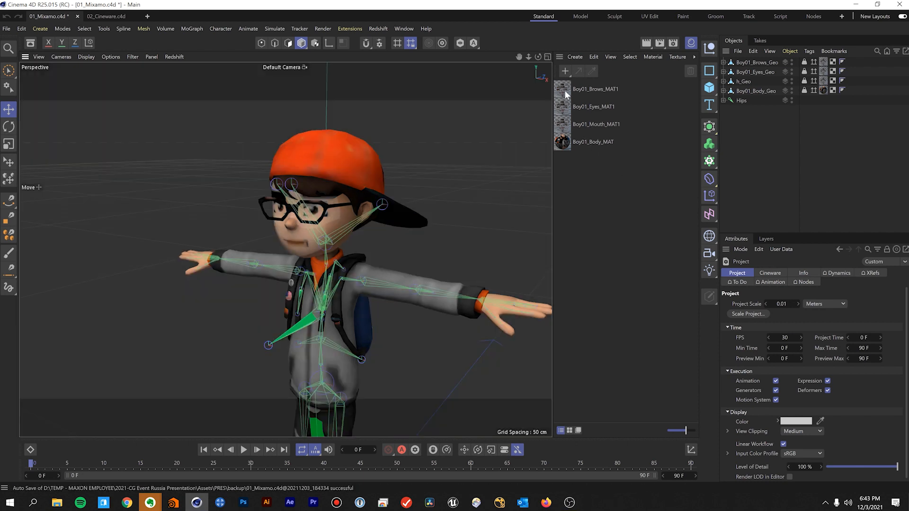
Open the Boy01_Eyes_MAT1 material for editing and enable its Alpha channel.
double_click(564, 106)
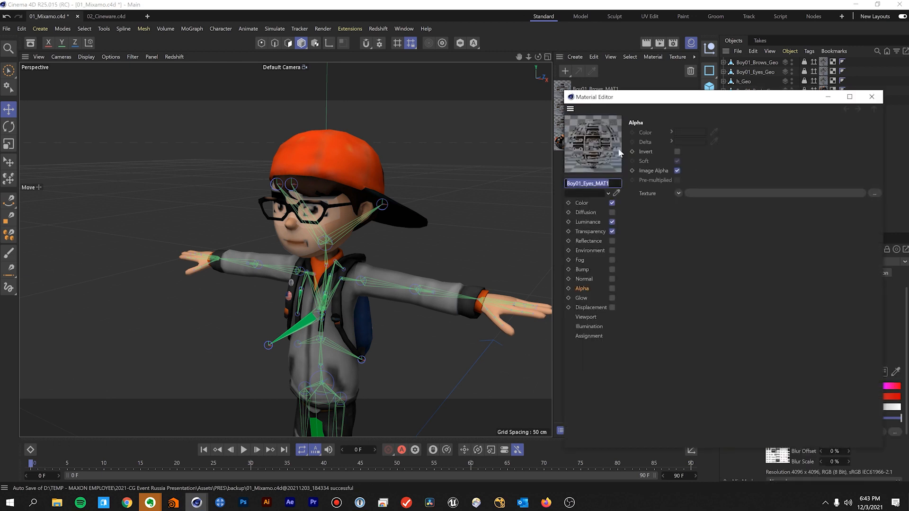
left_click_drag(655, 99, 592, 84)
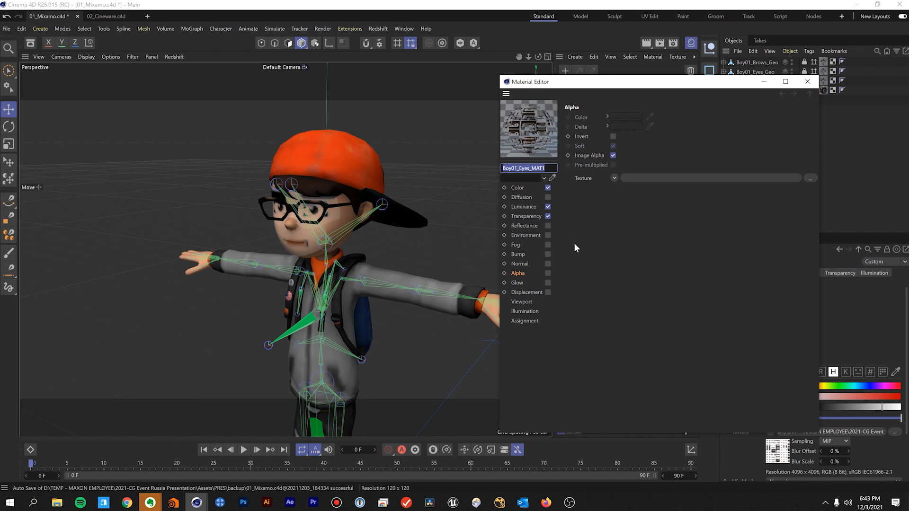
left_click(547, 273)
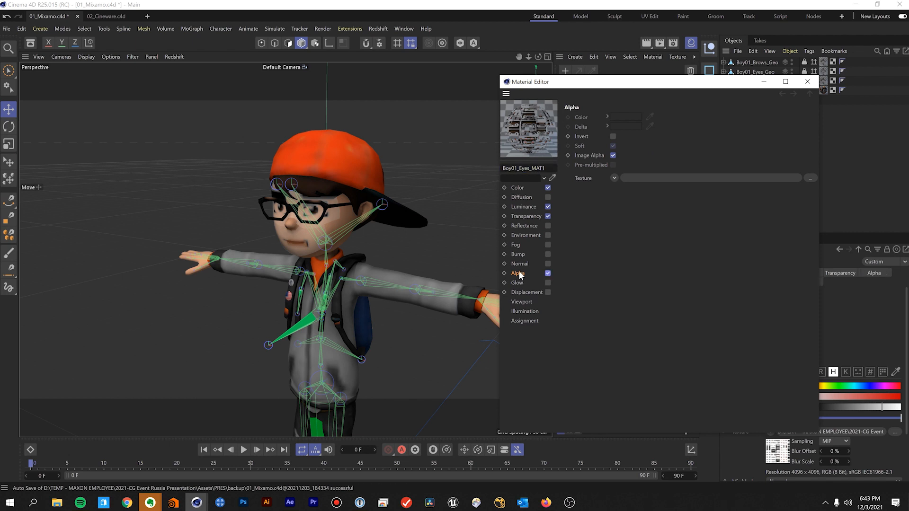
Copy the eye material's Color texture shader, paste it into the Alpha channel's texture, and close the material editor.
left_click(521, 187)
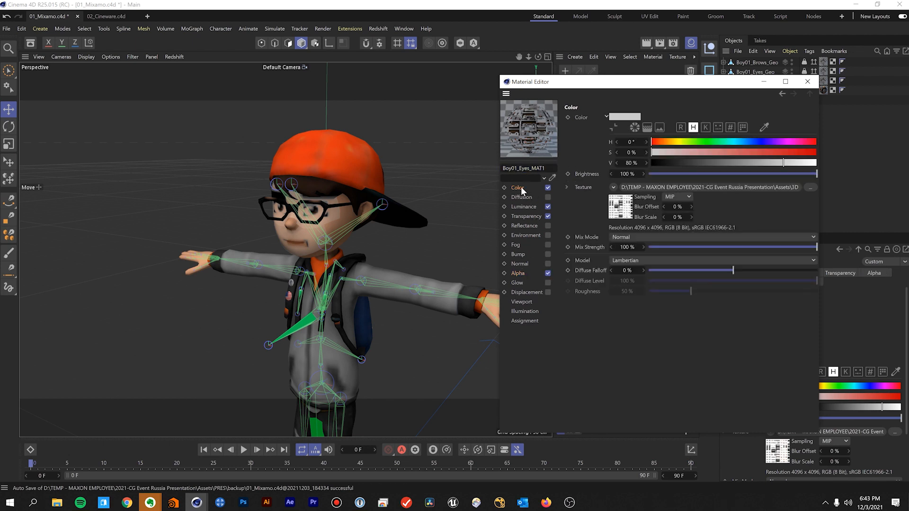
left_click(614, 188)
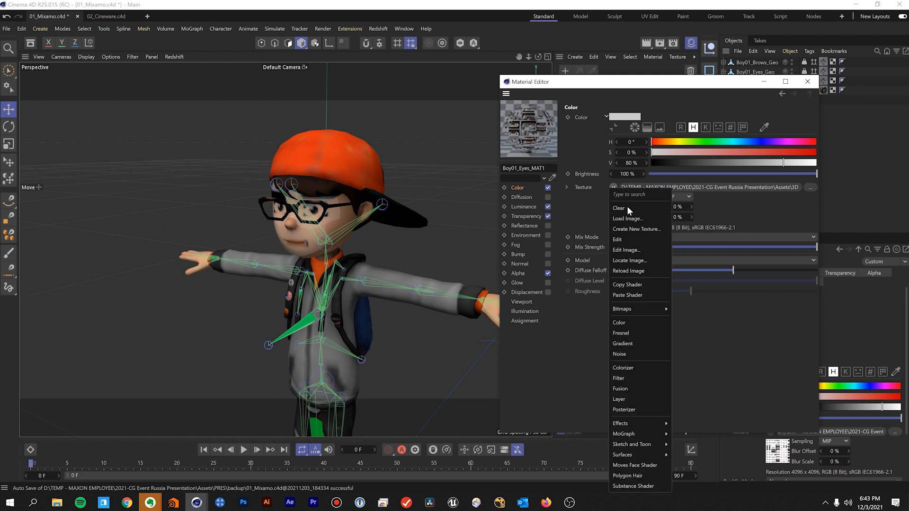
left_click(628, 285)
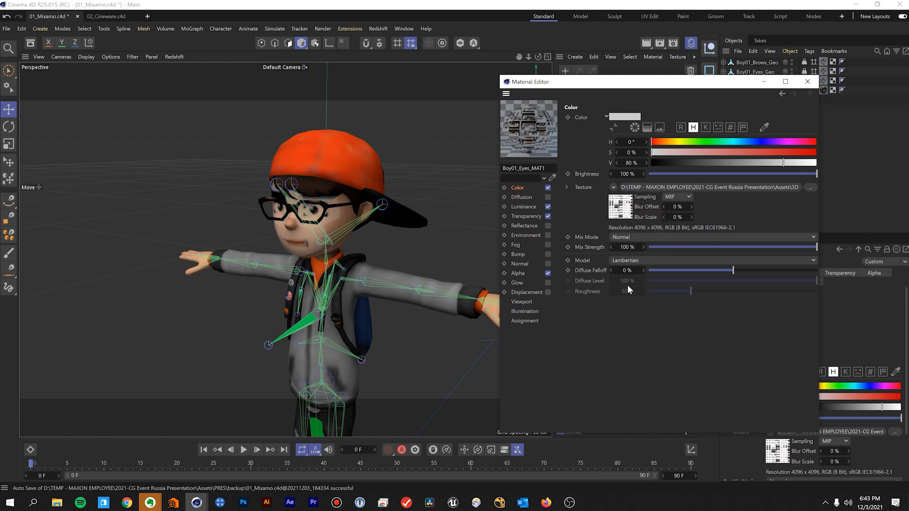
left_click(518, 273)
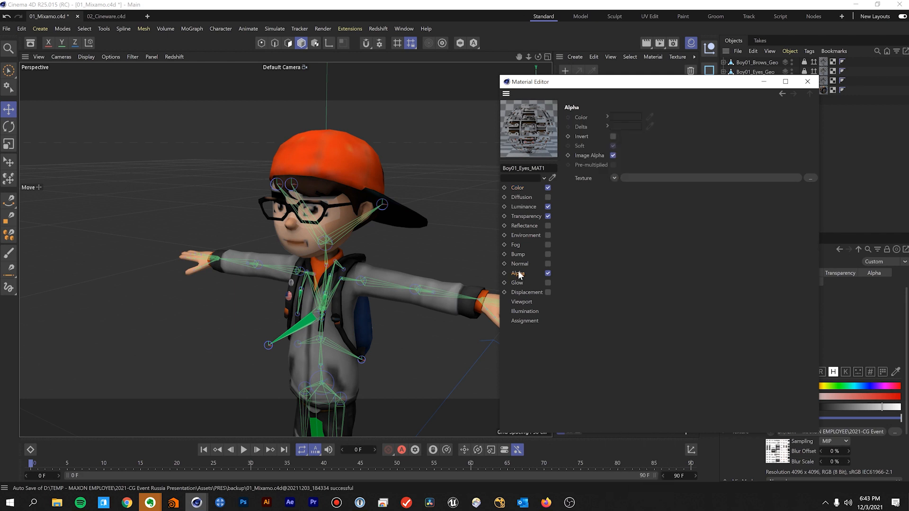
left_click(614, 178)
left_click(623, 241)
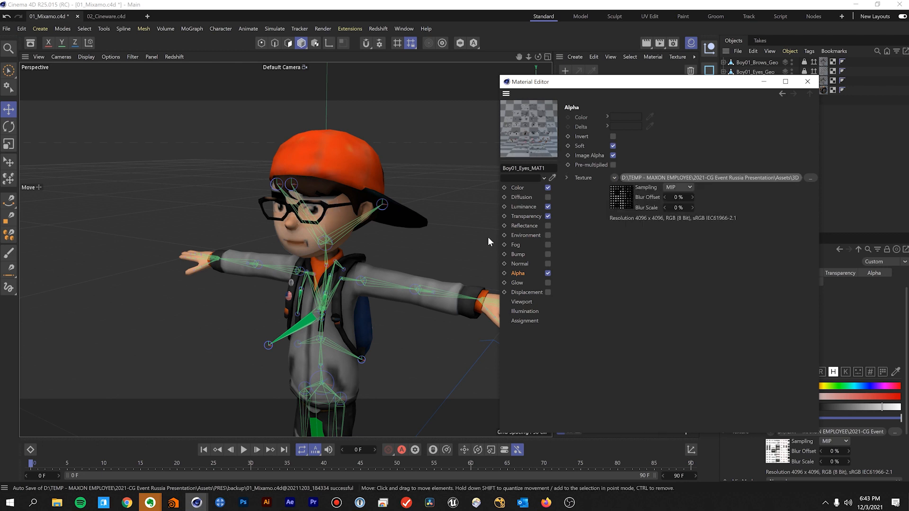
left_click(807, 82)
Render a preview of the perspective view to check the character's eyes with the alpha texture.
mouse_move(336, 218)
left_mouse_down()
mouse_move(414, 212)
mouse_move(319, 213)
left_mouse_up()
key("ctrl+r")
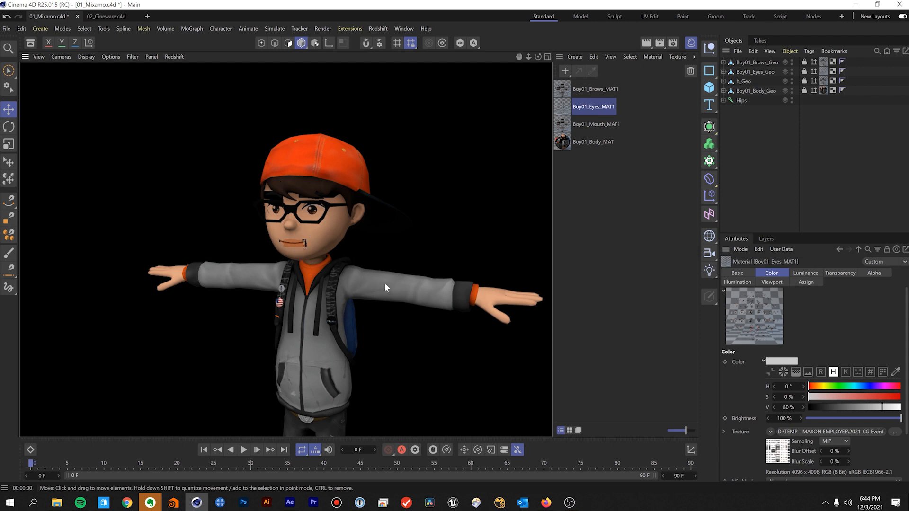
left_click_drag(378, 293, 339, 221)
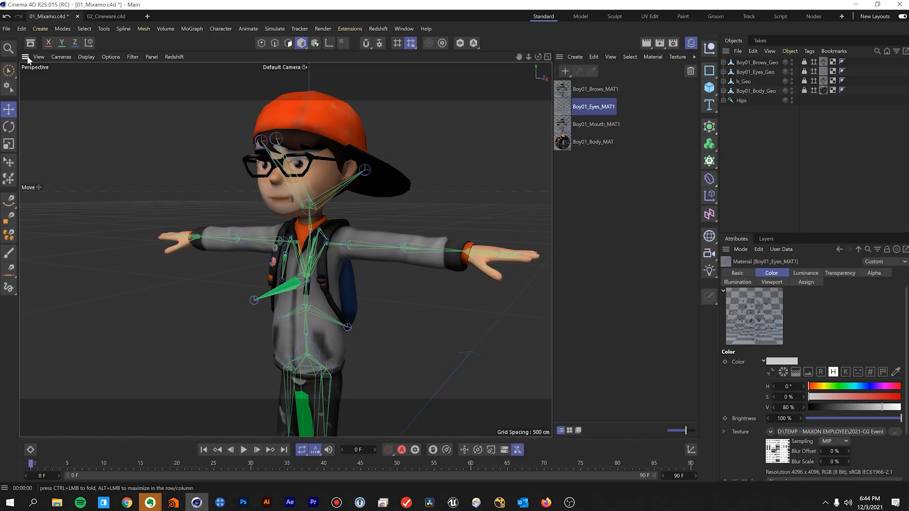
Restrict the viewport selection filter to Joint objects only by clearing all object types and enabling Joint.
left_click(25, 56)
left_click(9, 72)
left_click(10, 76)
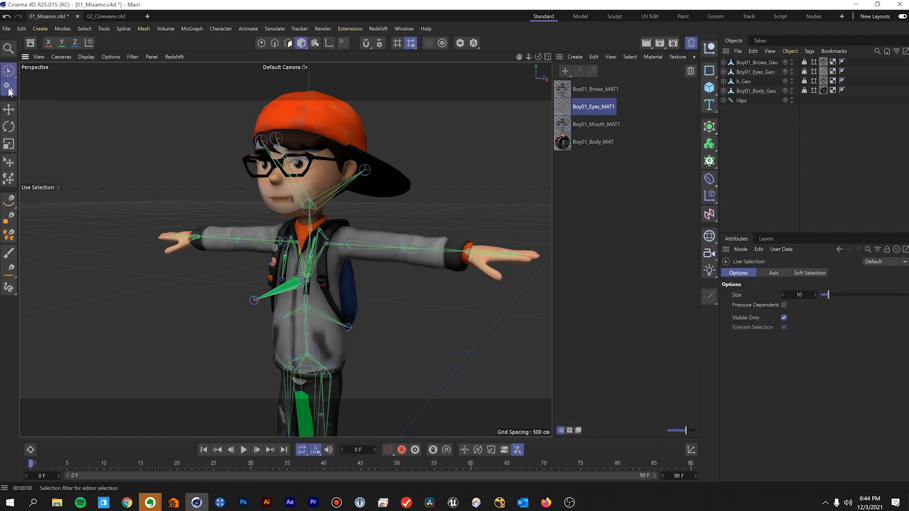
left_click(8, 87)
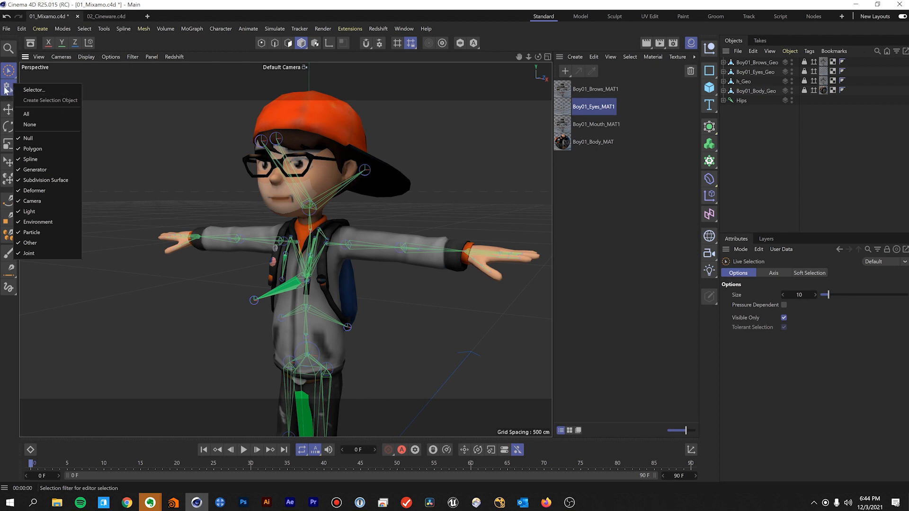
left_click(36, 125)
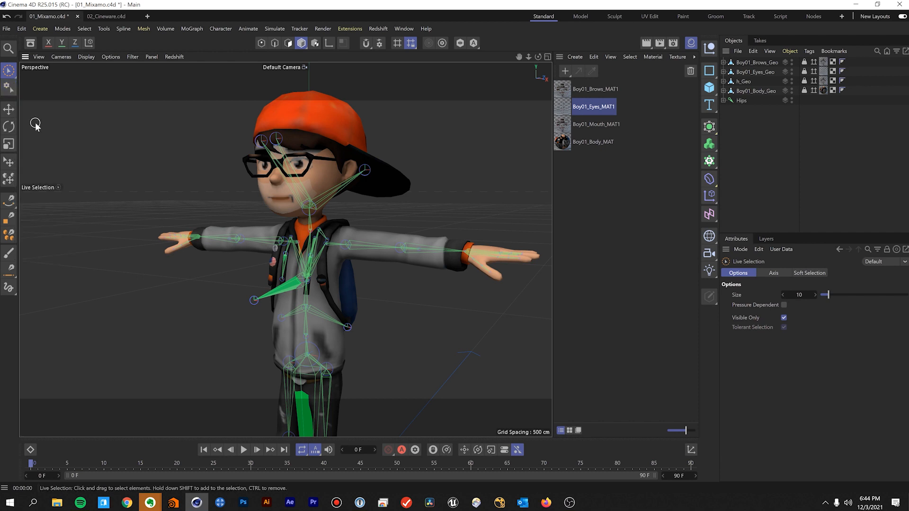
left_click(9, 89)
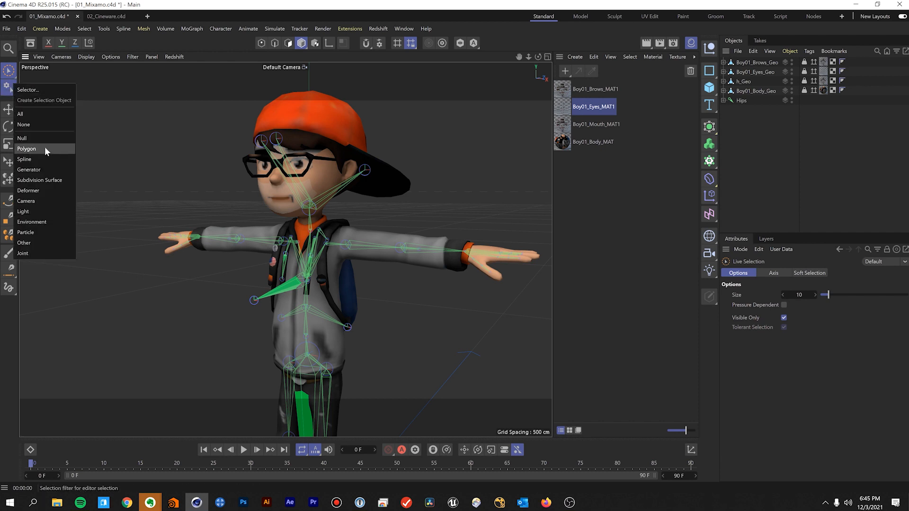
left_click(38, 252)
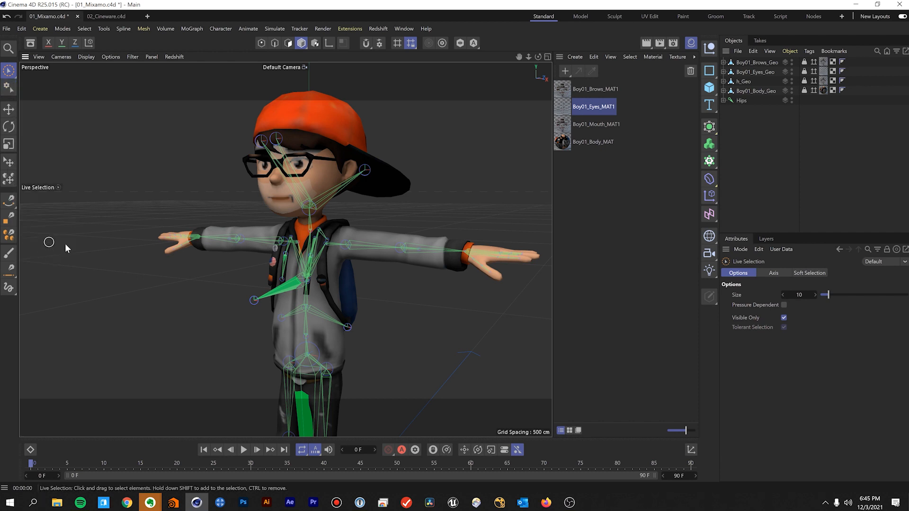
Select the character's RightForeArm joint in the viewport and rotate it to bend the right elbow forward.
left_click(222, 250)
left_click_drag(206, 259, 345, 271)
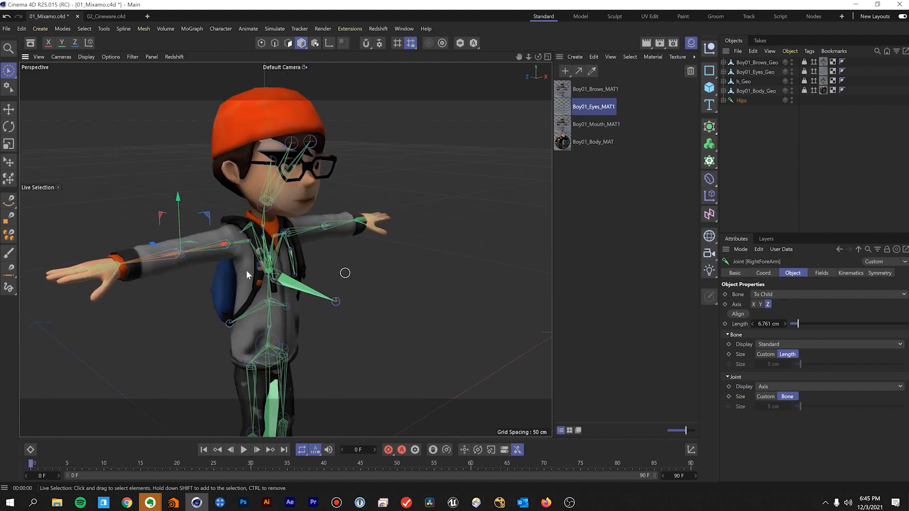
scroll(183, 260, "up", 5)
left_click_drag(182, 265, 336, 240)
key("r")
left_click_drag(400, 267, 268, 228)
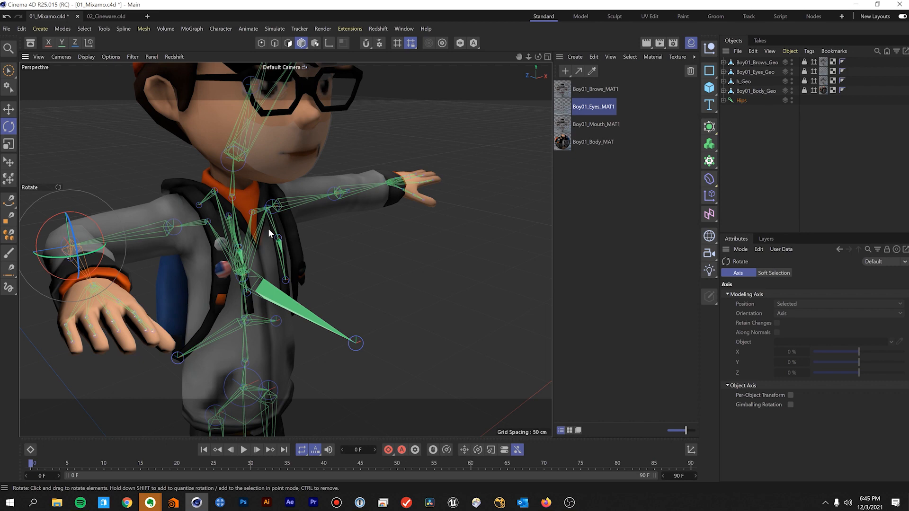
Switch to the 02_Cineware.c4d project, maximize its perspective view and leave the AE 3D Tracker Camera view.
left_click(102, 17)
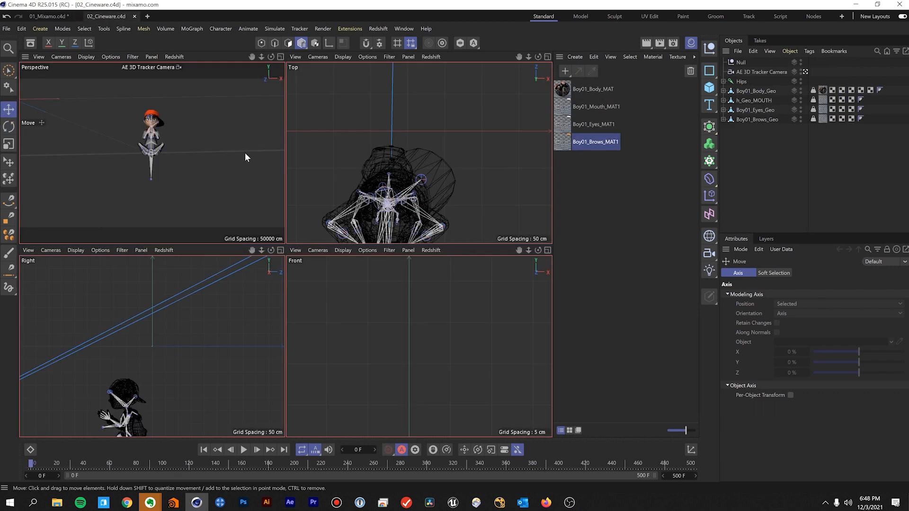
middle_click(167, 162)
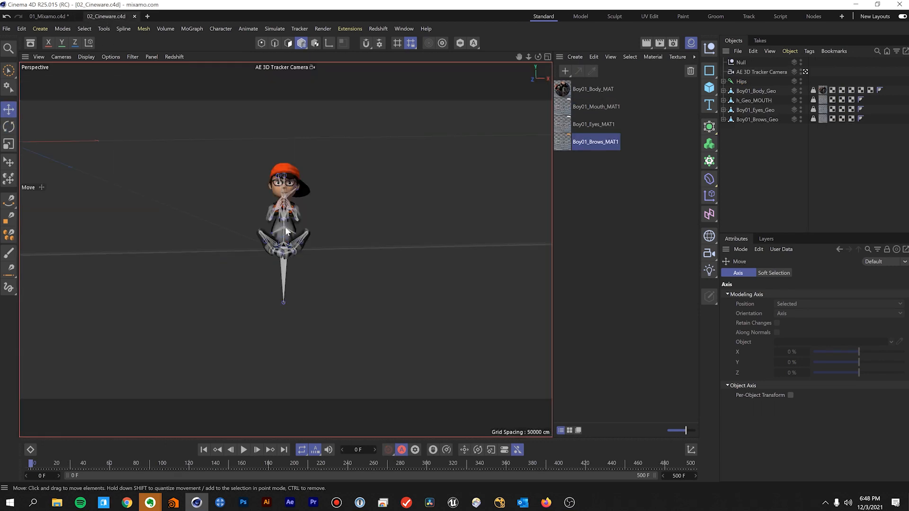
left_click(806, 71)
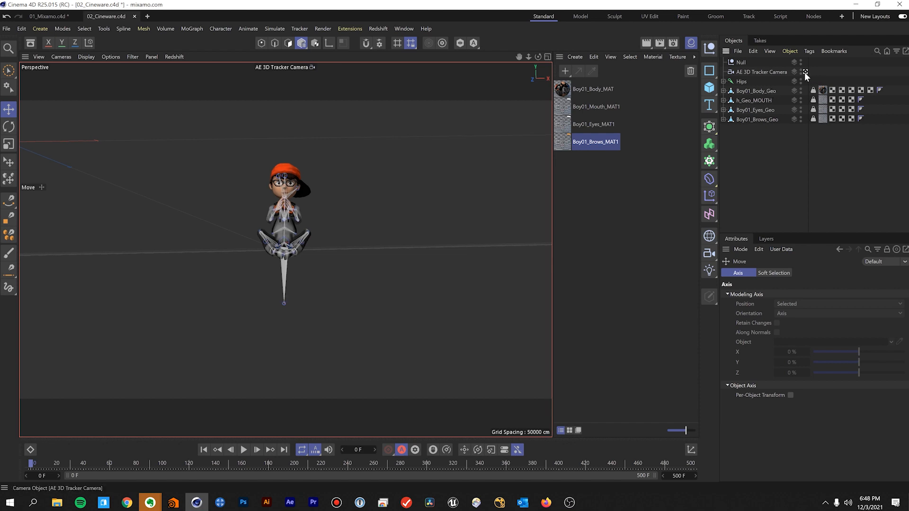
Examine the seated character's finished pose and joints up close from the side.
scroll(503, 283, "down", 5)
left_click_drag(400, 251, 170, 240)
left_click_drag(516, 407, 355, 307)
scroll(353, 307, "up", 3)
left_click_drag(323, 276, 215, 194)
left_click_drag(262, 239, 314, 262)
scroll(277, 280, "up", 5)
scroll(265, 280, "down", 2)
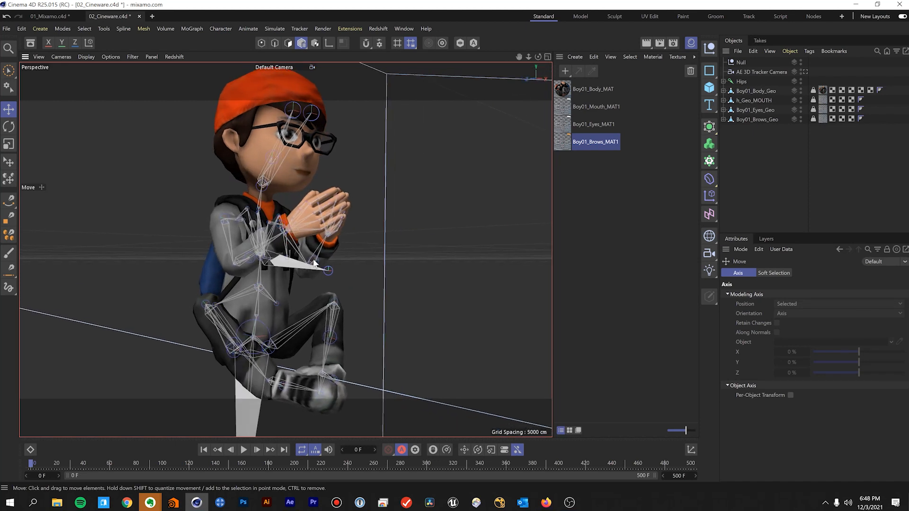
Find the Save Project for Cineware command, and check the 00_CG_Event_RENDER composition in After Effects before returning to Cinema 4D.
left_click(7, 30)
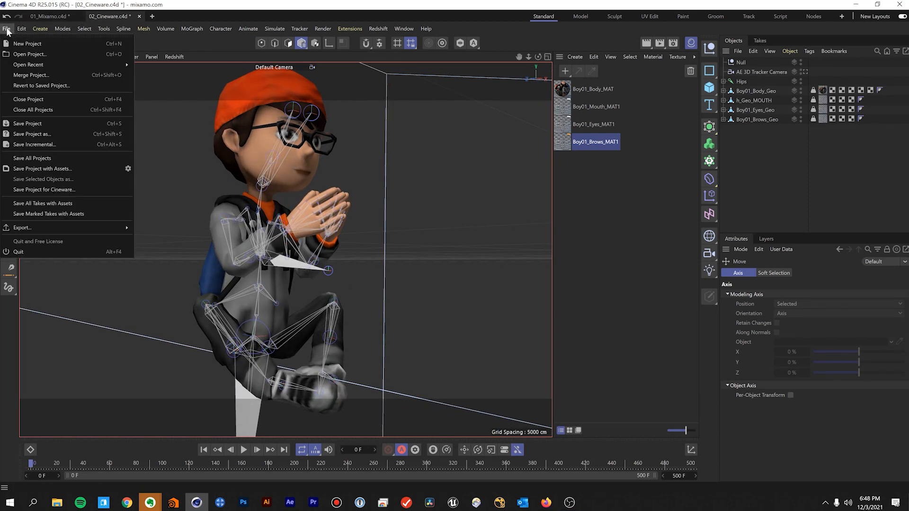
left_click(81, 189)
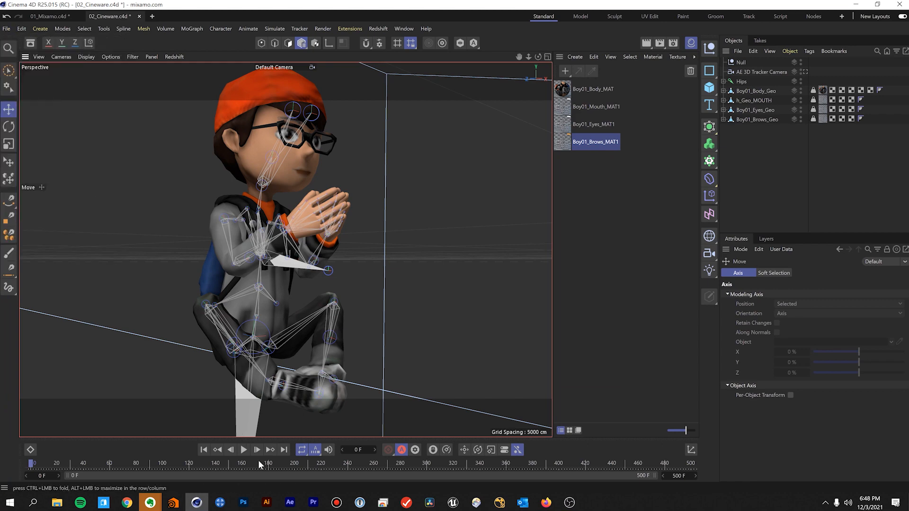
left_click(289, 503)
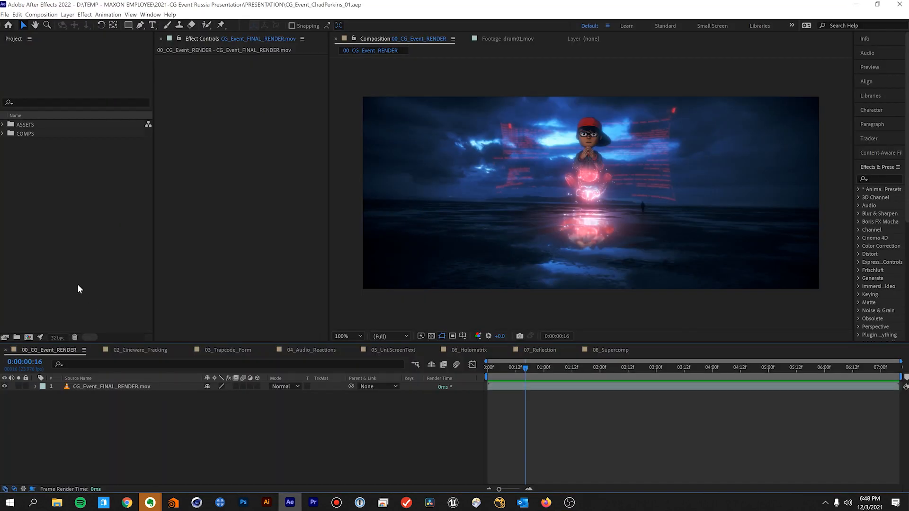
left_click(197, 503)
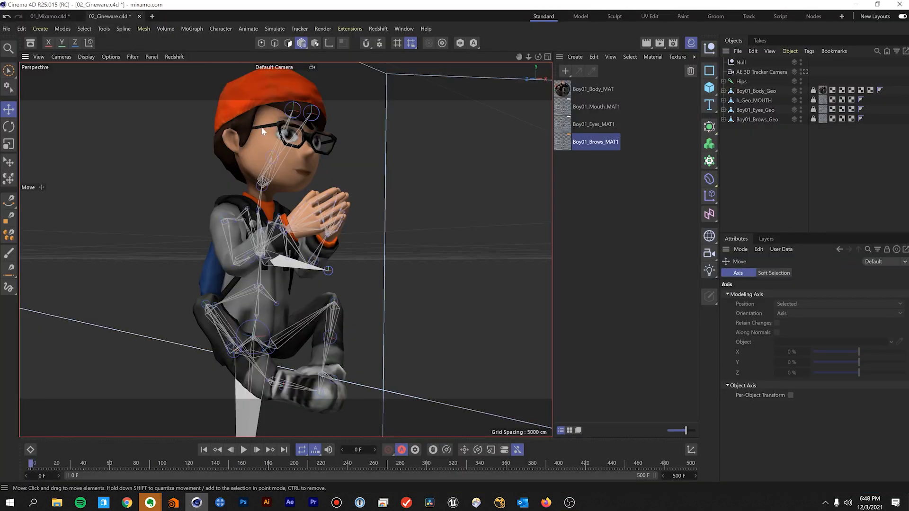
Return to the 01_Mixamo.c4d project and rotate the LeftArm joint so the left arm points forward and downward.
left_click(52, 16)
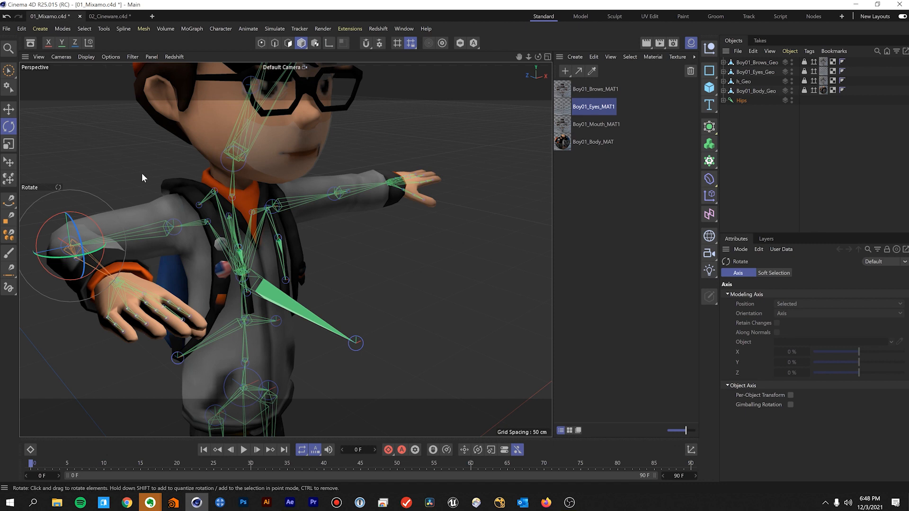
left_click(310, 192)
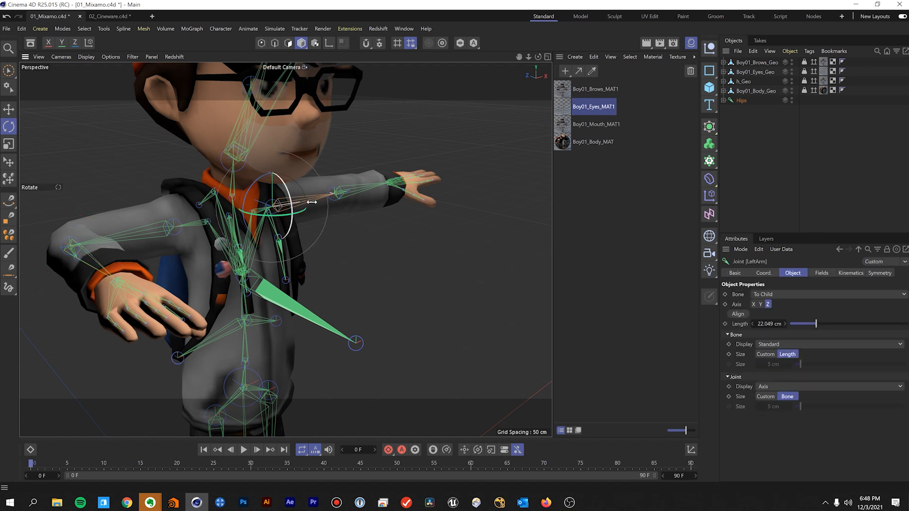
left_click_drag(303, 211, 261, 230)
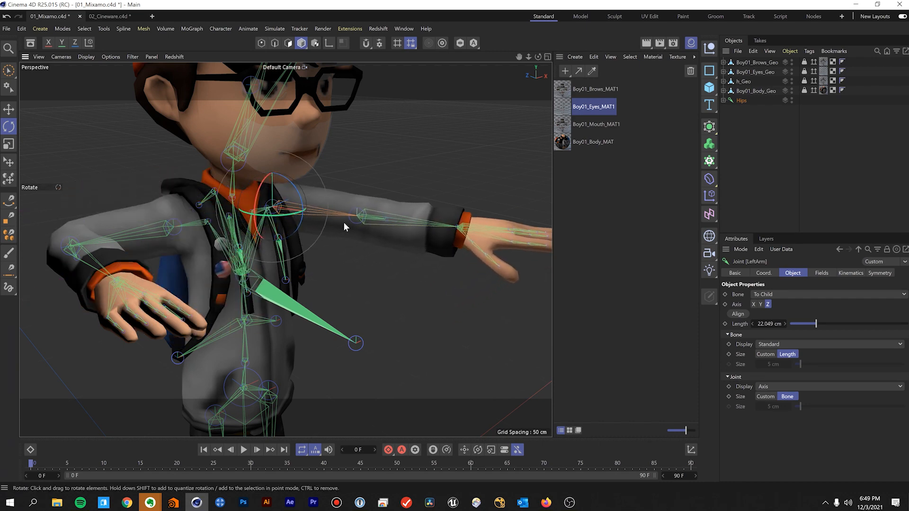
left_click_drag(303, 213, 300, 220)
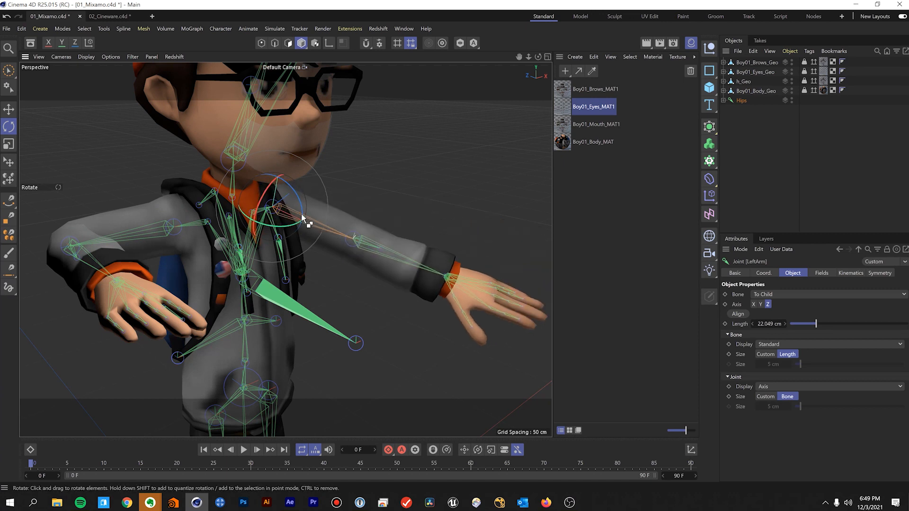
Save the posed character project, switch to After Effects and import 01_Mixamo.c4d into the project.
key("ctrl+s")
left_click(290, 503)
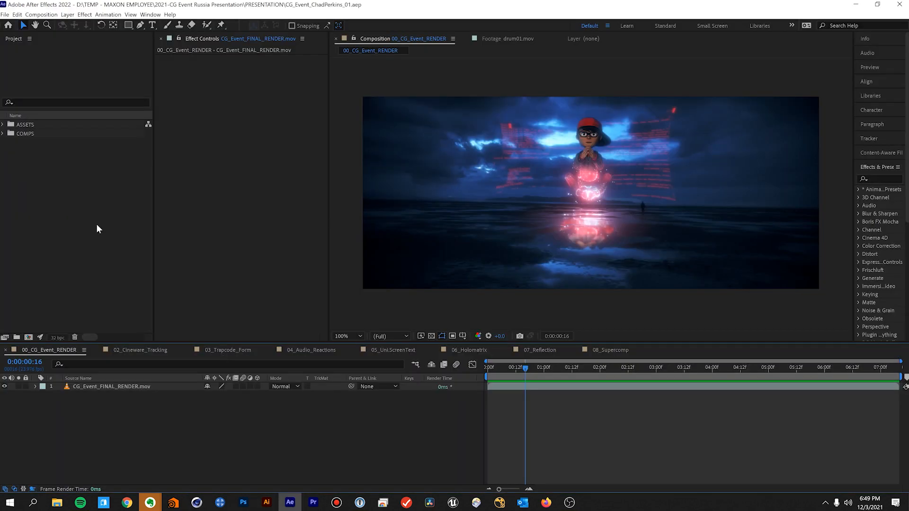
double_click(87, 210)
double_click(143, 105)
key("BackSpace")
double_click(139, 95)
double_click(138, 95)
double_click(149, 93)
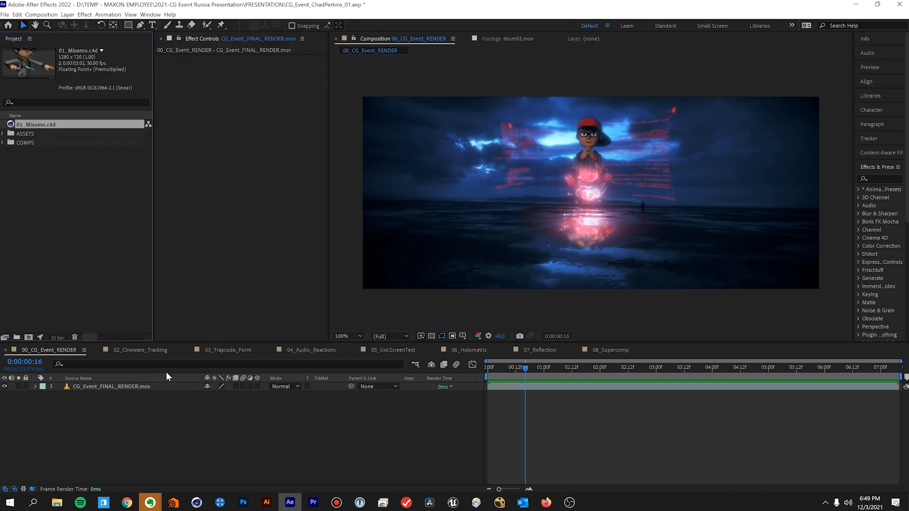
Add 01_Mixamo.c4d as the top layer of the 02_Cineware_Tracking composition.
left_click(135, 350)
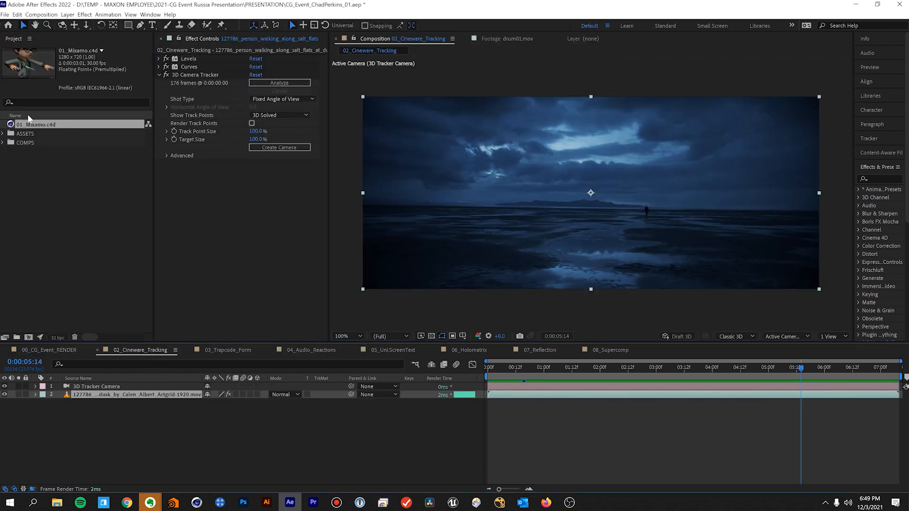
left_click_drag(45, 125, 115, 385)
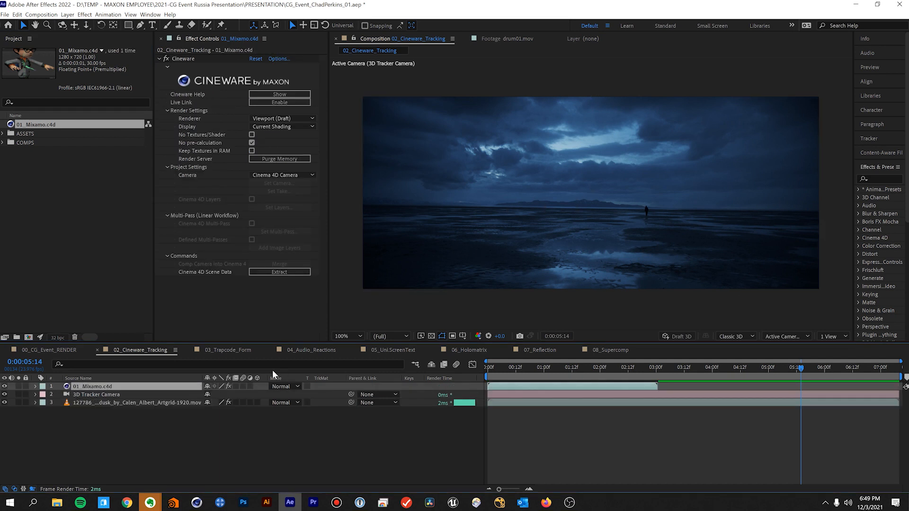
Inspect the 3D Camera Tracker effect and its track points on the background footage layer.
left_click(133, 403)
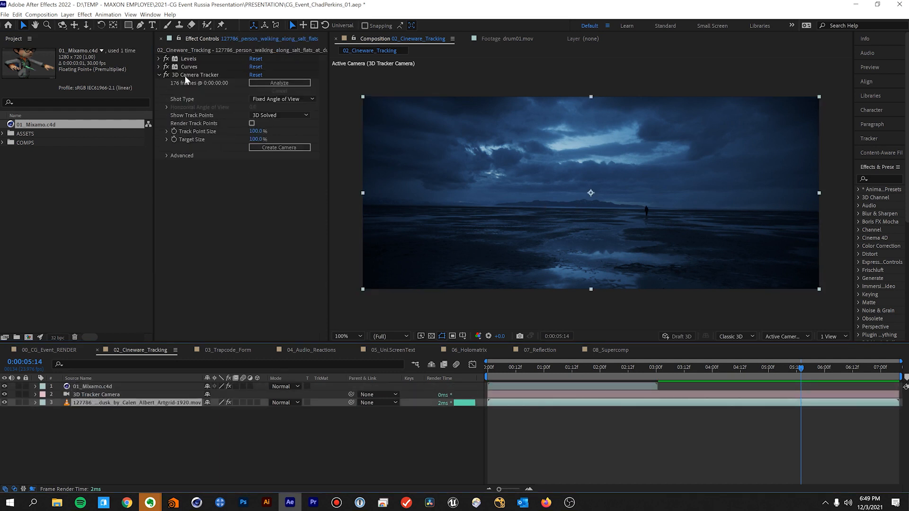
left_click(192, 75)
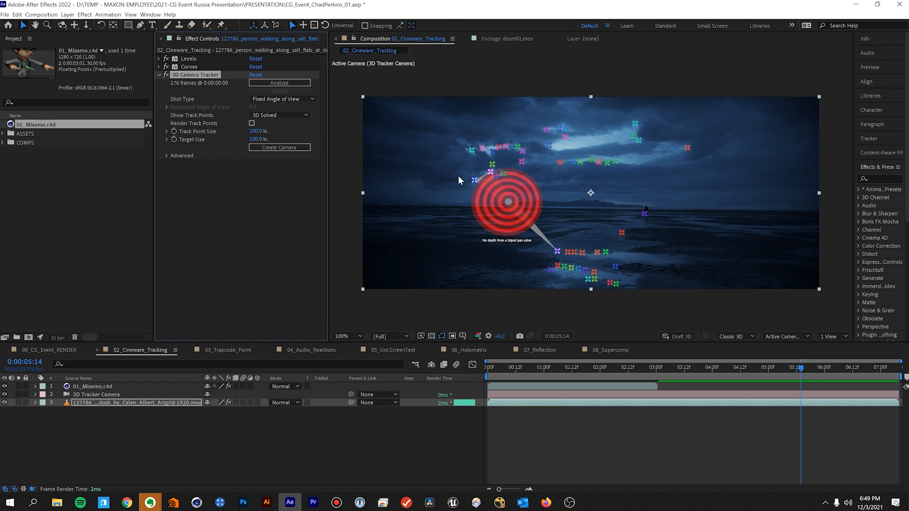
mouse_move(163, 78)
left_mouse_down()
mouse_move(165, 86)
mouse_move(165, 64)
mouse_move(167, 76)
left_mouse_up()
left_click(165, 67)
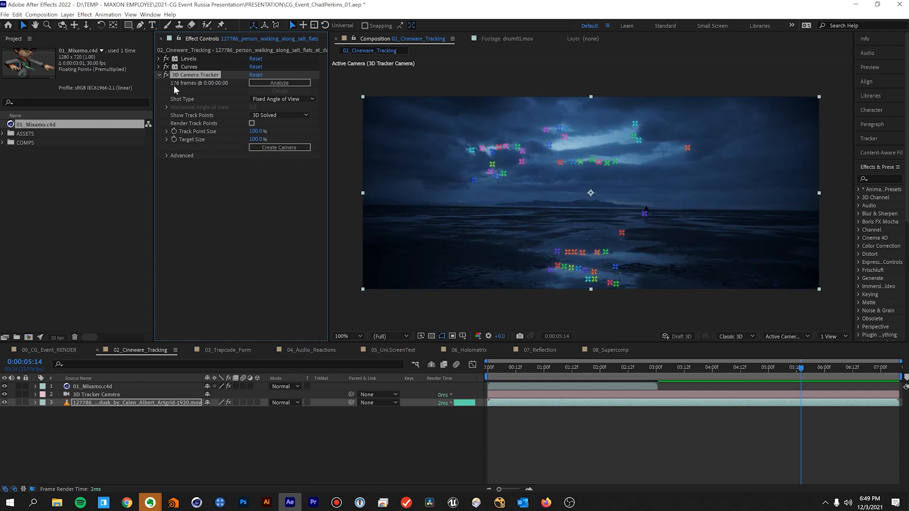
Set the Cineware renderer of the 01_Mixamo.c4d layer to Current, with the current time at 0:00:00:06.
left_click(122, 395)
left_click(112, 387)
left_click_drag(519, 372, 485, 370)
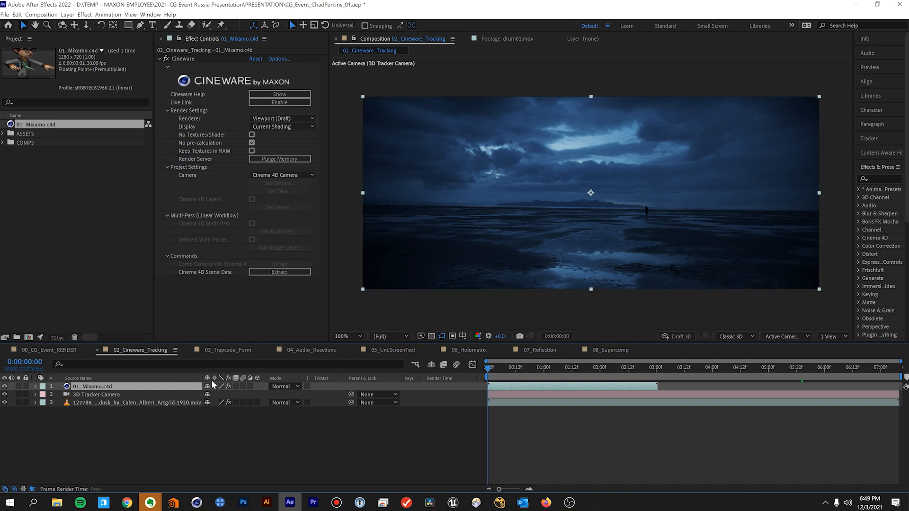
mouse_move(494, 365)
left_mouse_down()
mouse_move(517, 364)
mouse_move(502, 364)
left_mouse_up()
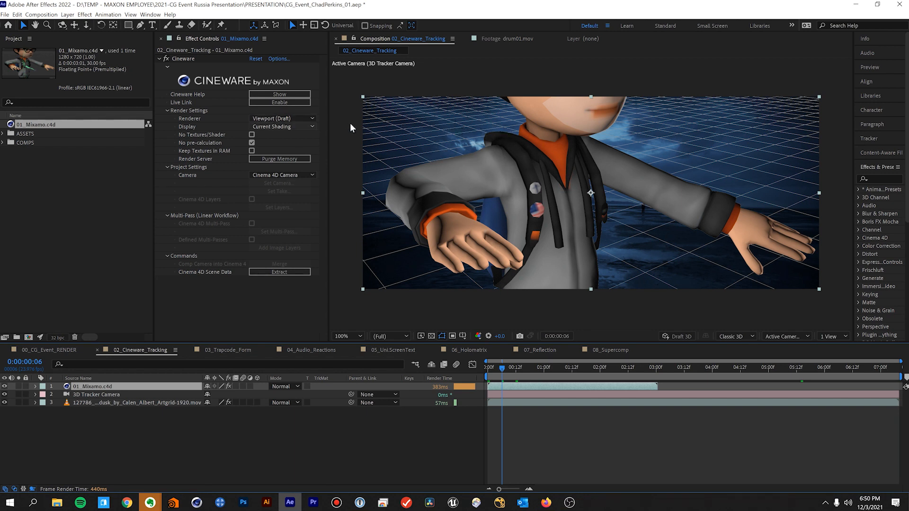
left_click(295, 118)
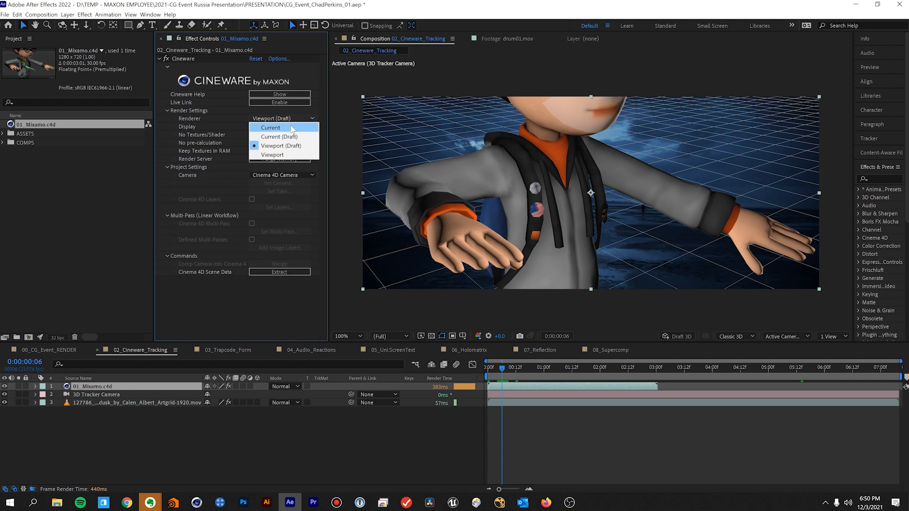
left_click(292, 128)
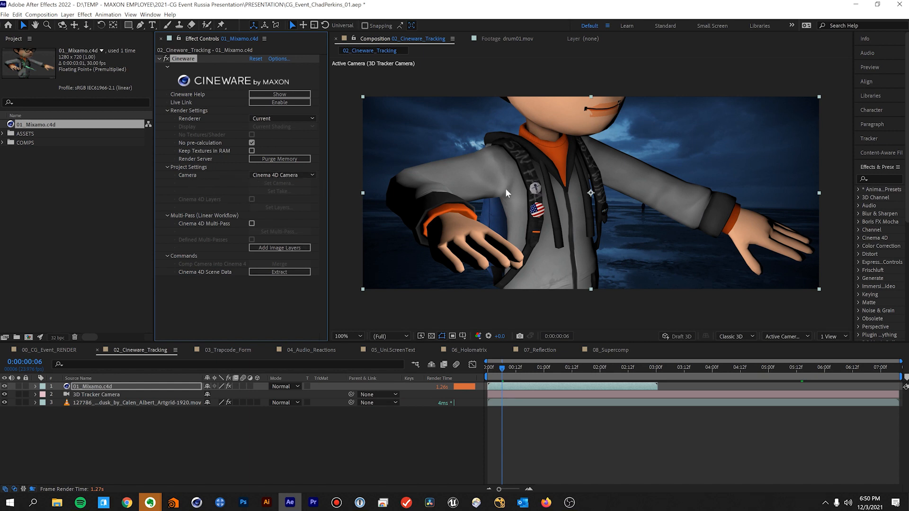
Set the Cineware camera to Comp Camera and merge the comp camera into the Cinema 4D project.
left_click(297, 174)
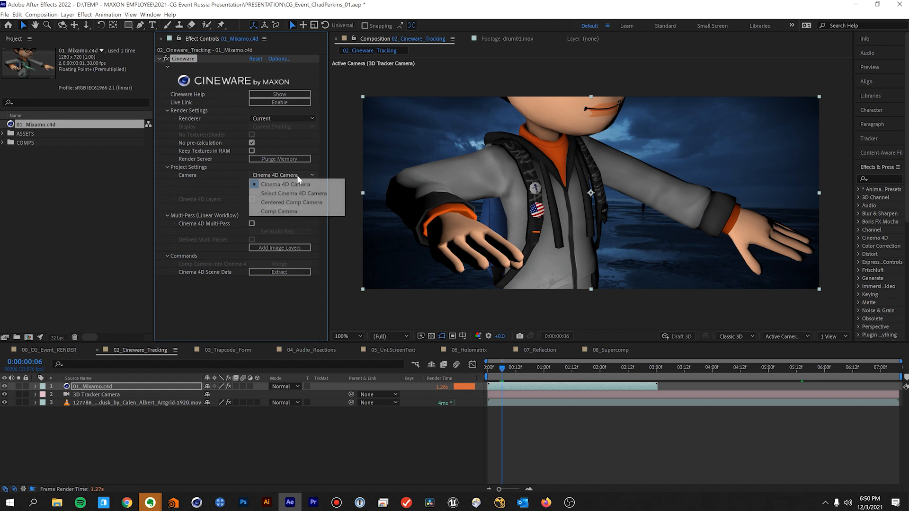
left_click(294, 212)
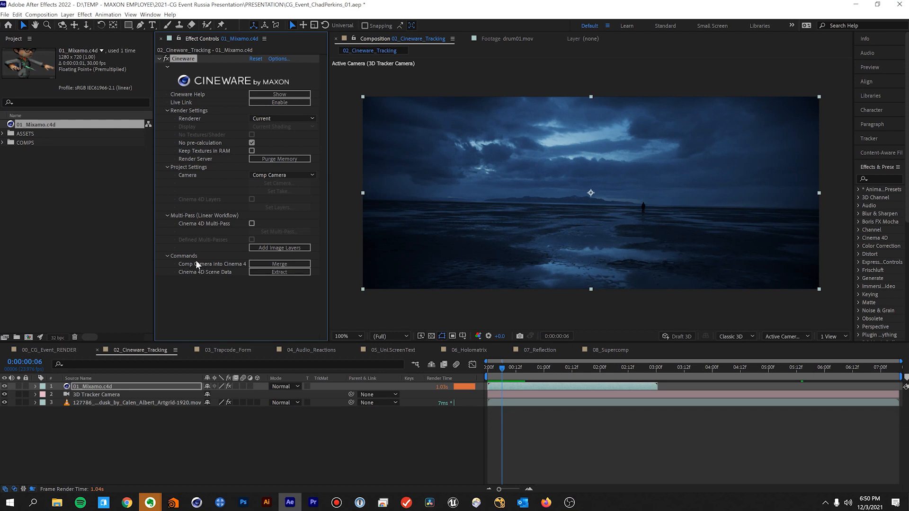
left_click(268, 263)
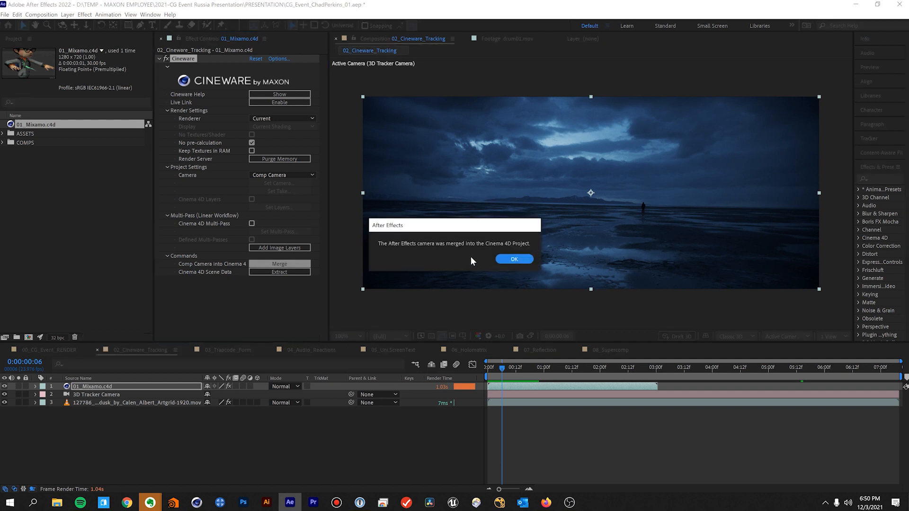
left_click(514, 259)
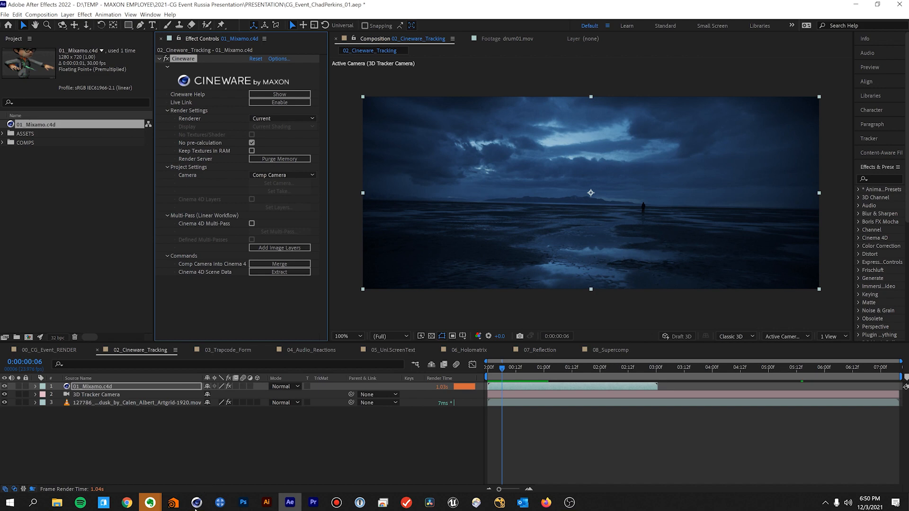
Switch to Cinema 4D, check the AE 3D Tracker Camera view, and frame the character and camera frustum in the default view.
left_click(197, 503)
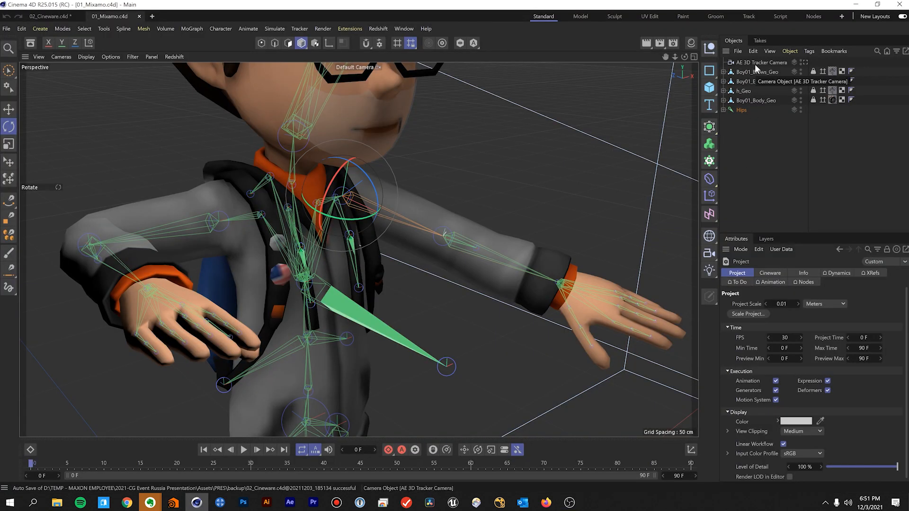
left_click(805, 62)
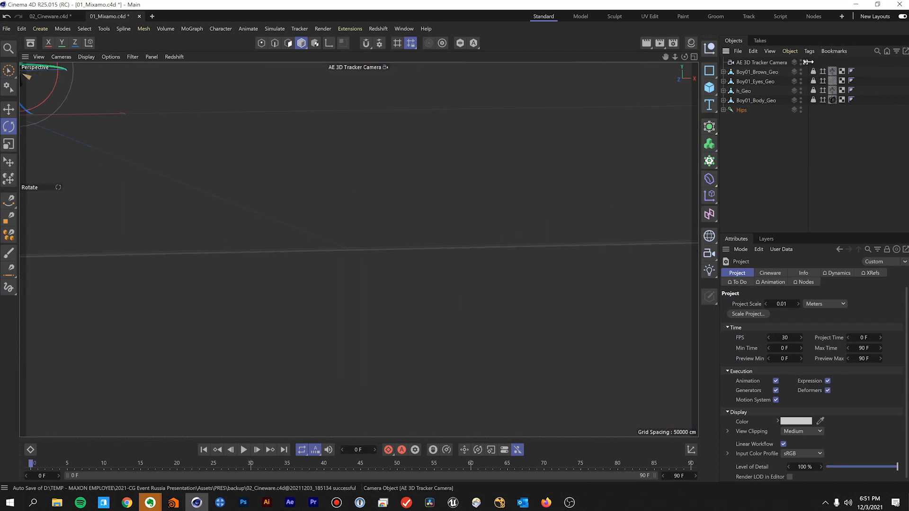
left_click(806, 61)
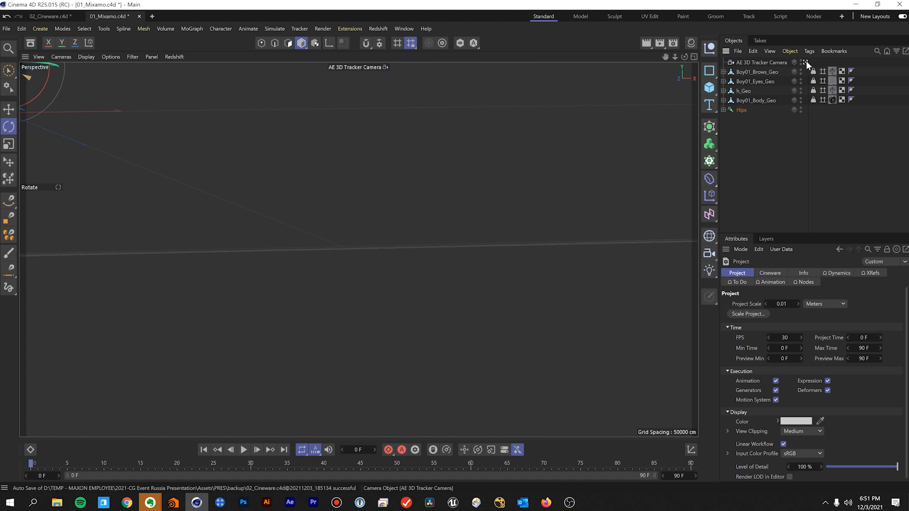
scroll(483, 208, "down", 10)
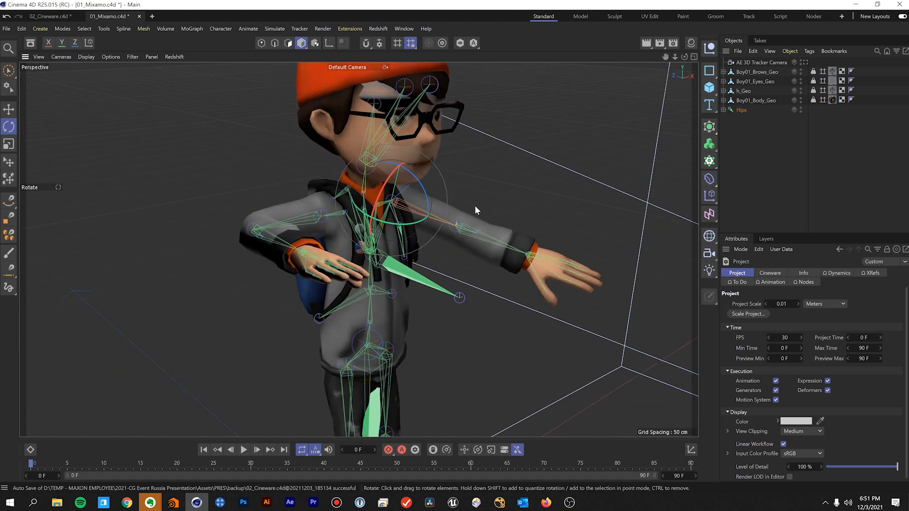
scroll(472, 214, "down", 10)
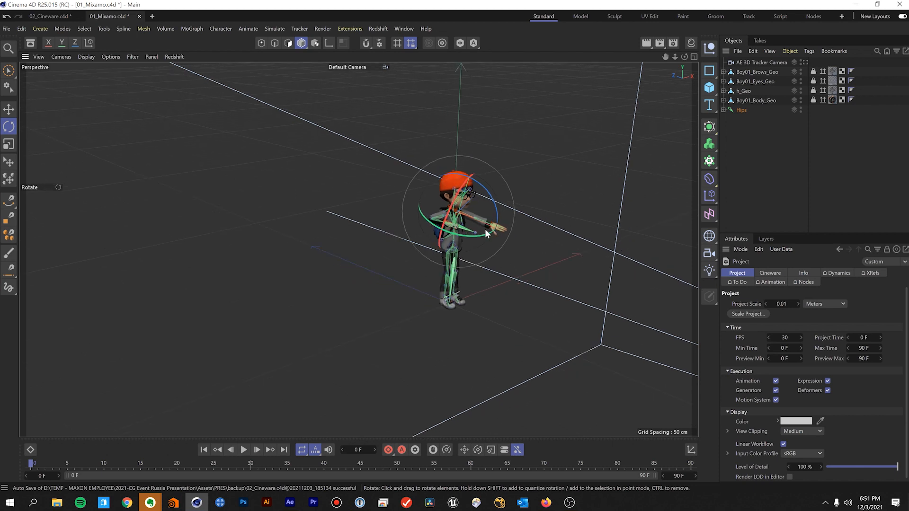
left_click_drag(533, 238, 520, 306)
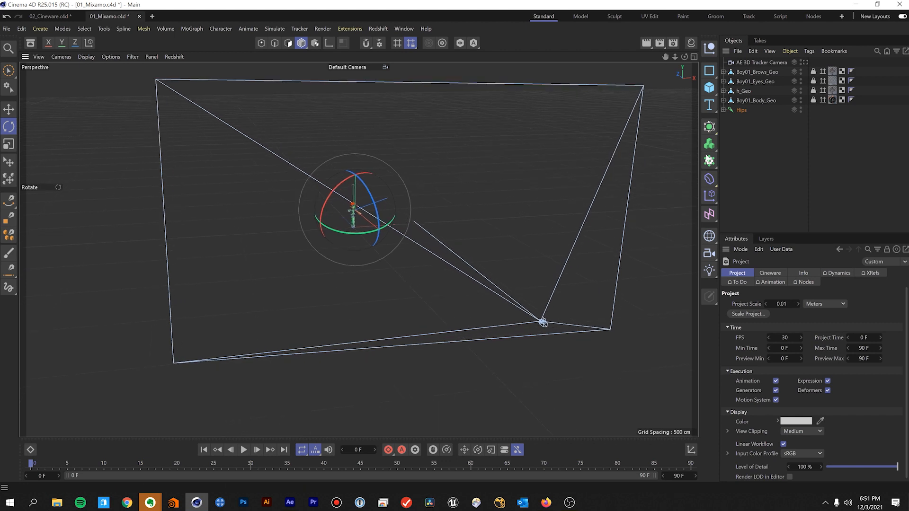
Move all Boy01 geometry, h_Geo and Hips together into the tracker camera's field of view, and look through AE 3D Tracker Camera.
left_click(749, 71)
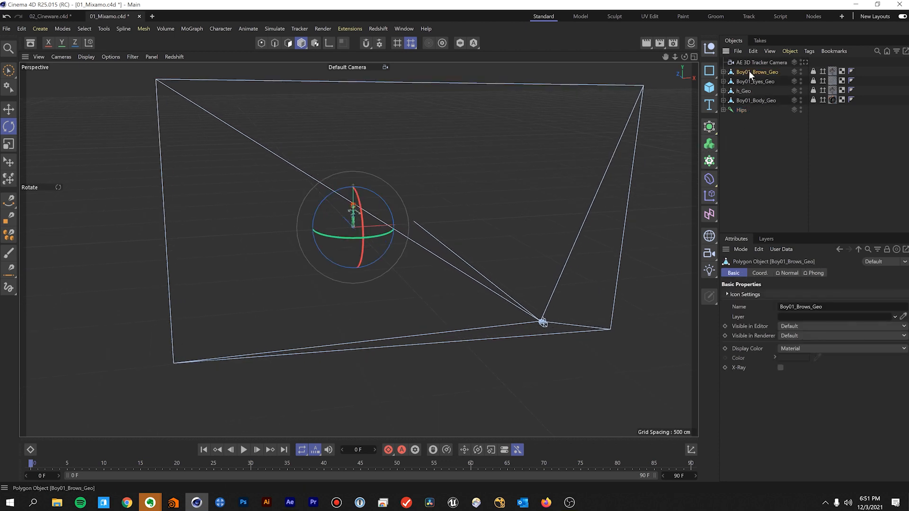
left_click(743, 109, "shift")
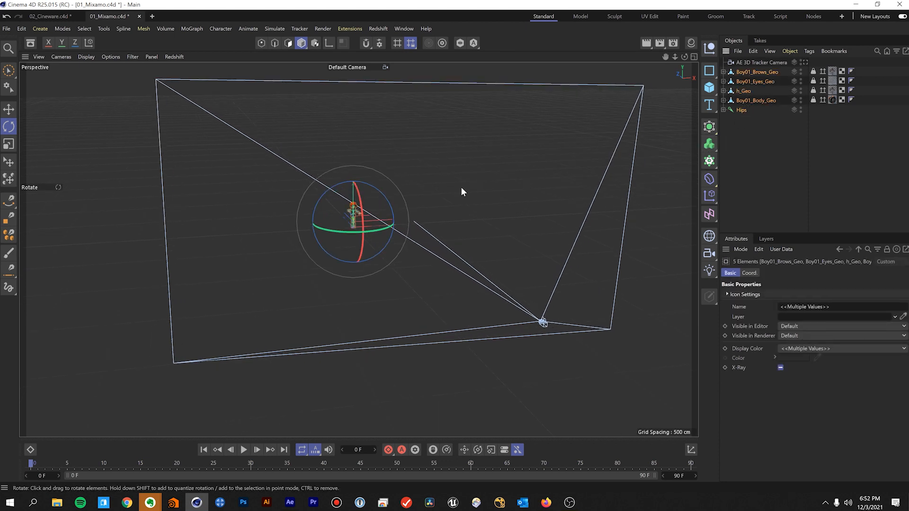
key("e")
left_click_drag(391, 222, 476, 206)
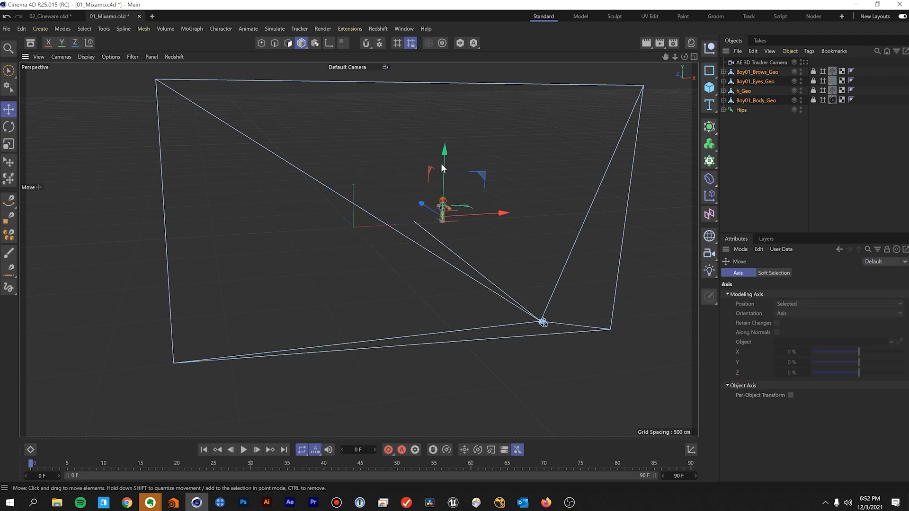
left_click_drag(442, 159, 445, 177)
left_click_drag(481, 232, 475, 232)
left_click(804, 63)
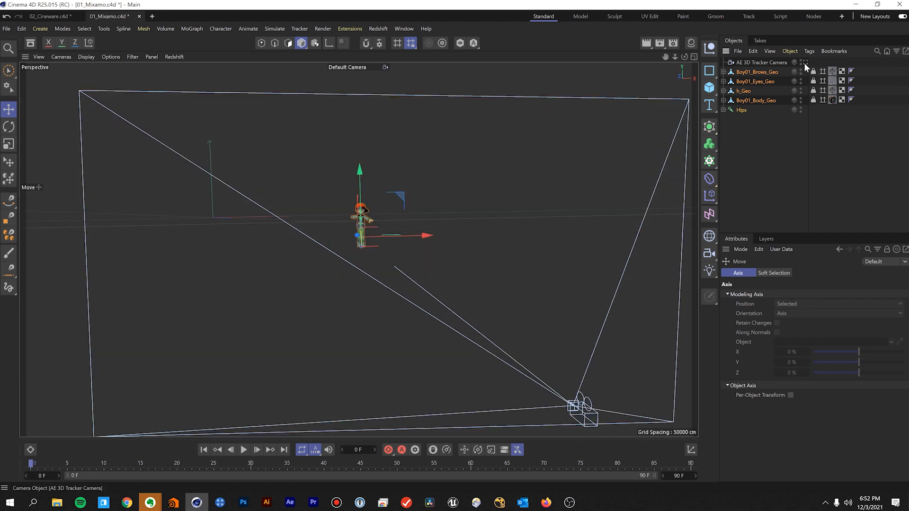
left_click(804, 63)
left_click_drag(299, 143, 403, 152)
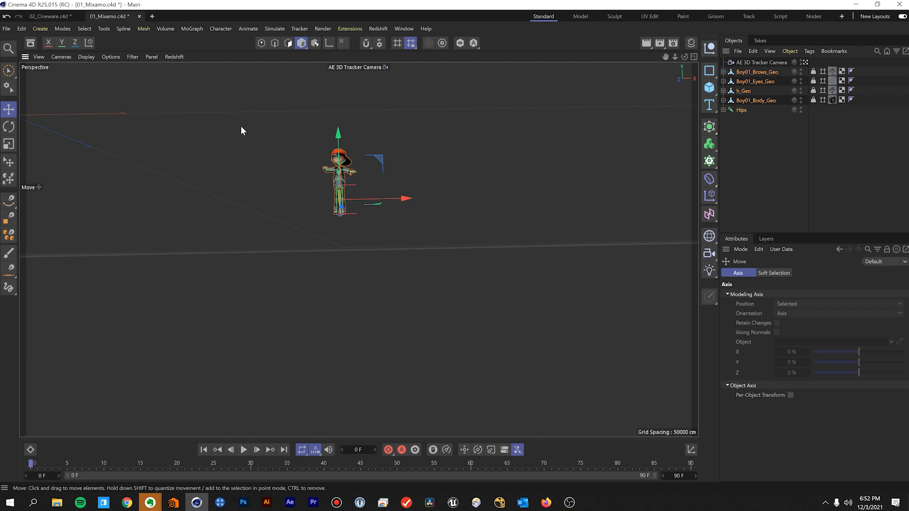
Check the Live Link Enabled at Startup option in Cinema 4D's After Effects extension preferences.
left_click(22, 29)
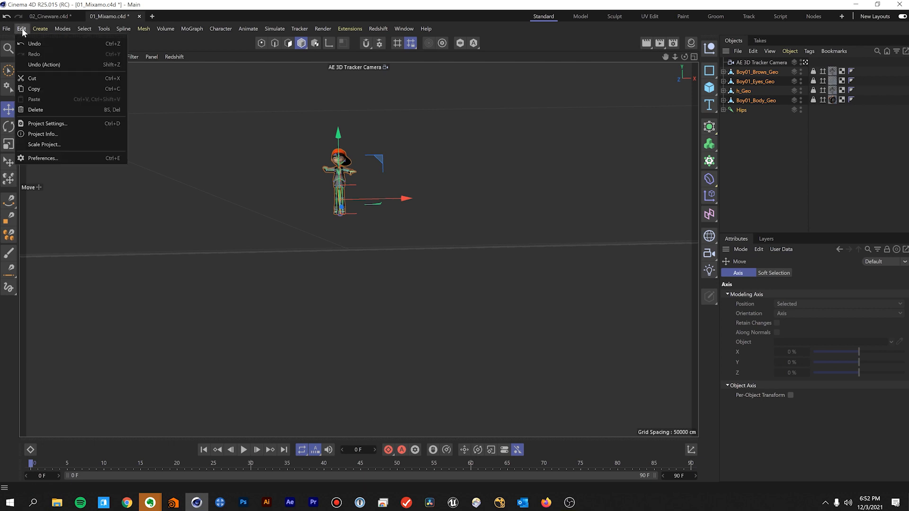
left_click(48, 156)
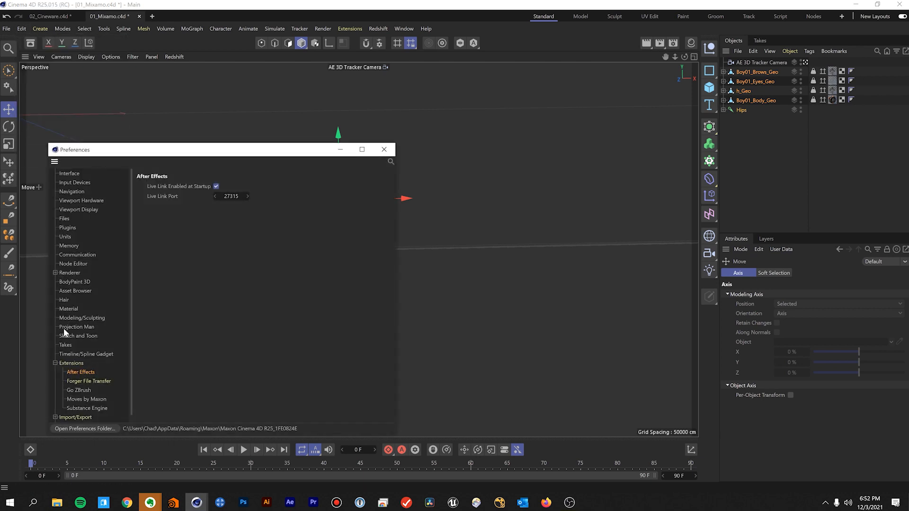
left_click_drag(168, 149, 253, 88)
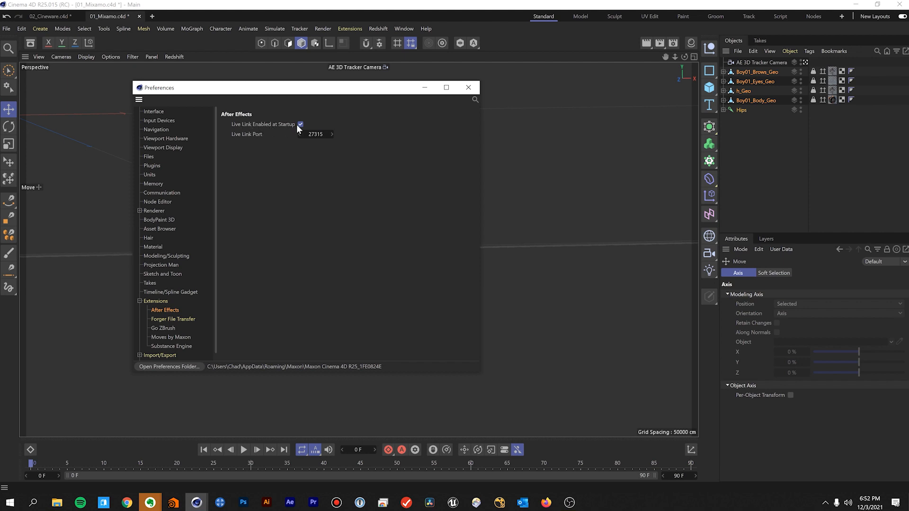
left_click(458, 91)
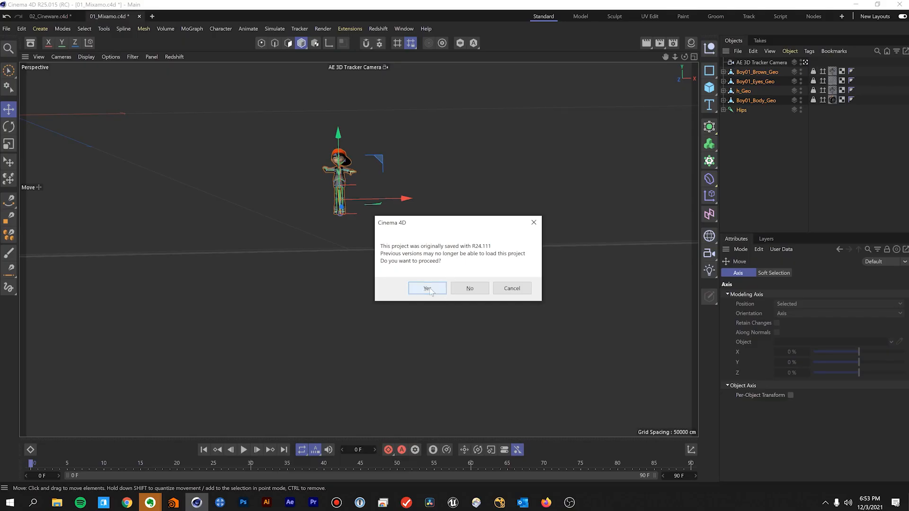
Save 01_Mixamo.c4d in the current version's format and switch back to After Effects.
left_click(429, 289)
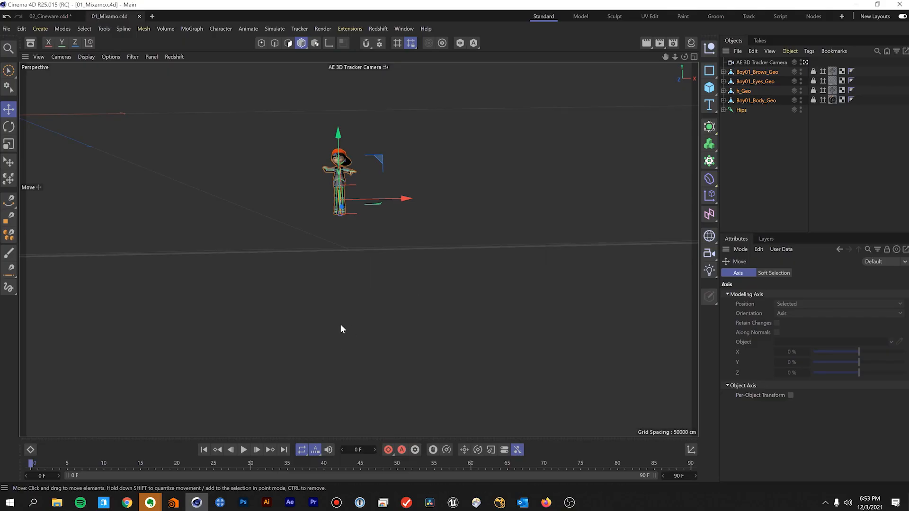
key("alt+Tab")
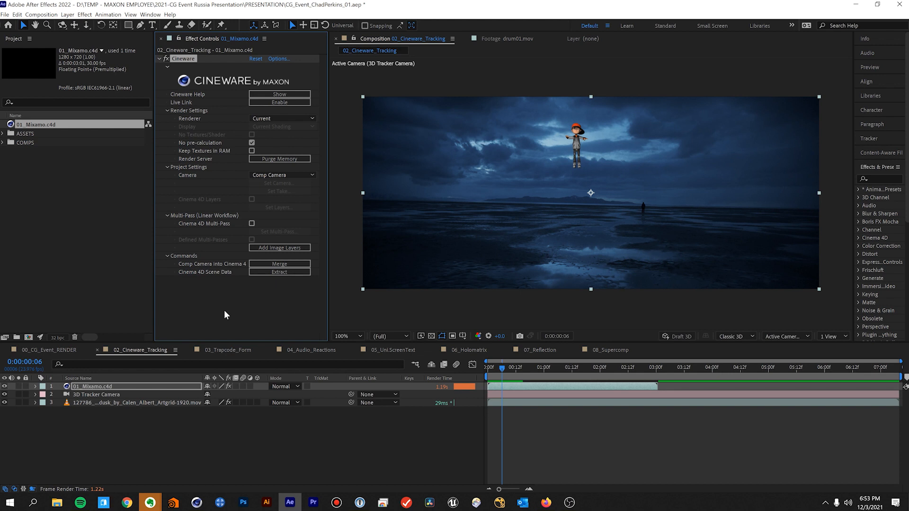
Check the Scale property of the 01_Mixamo.c4d layer and collapse its properties again.
left_click(144, 387)
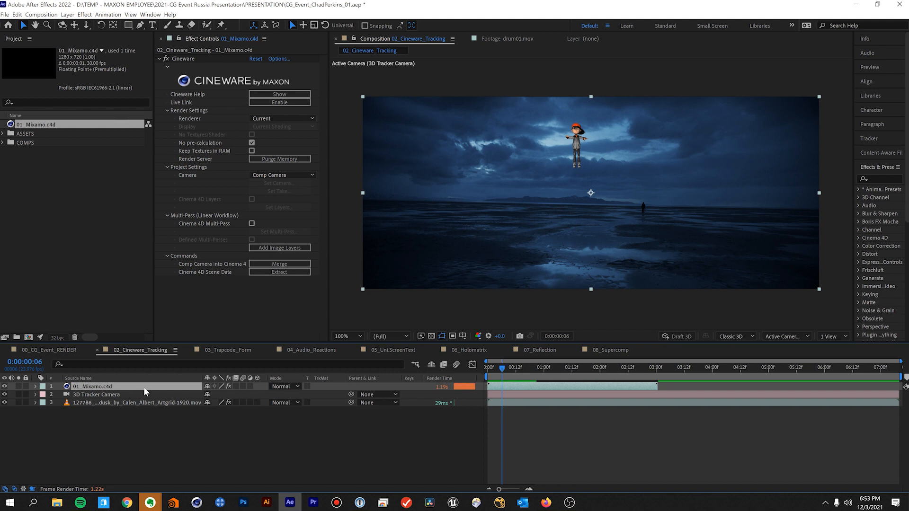
key("s")
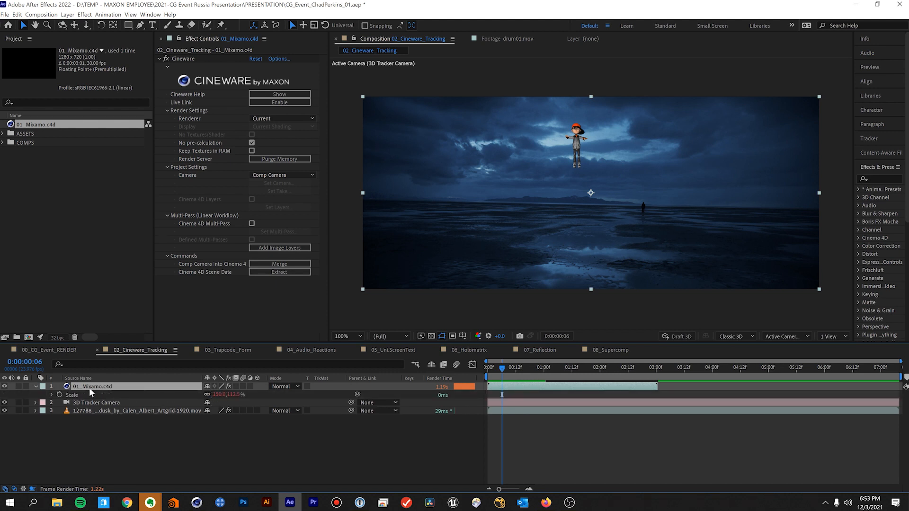
left_click(36, 387)
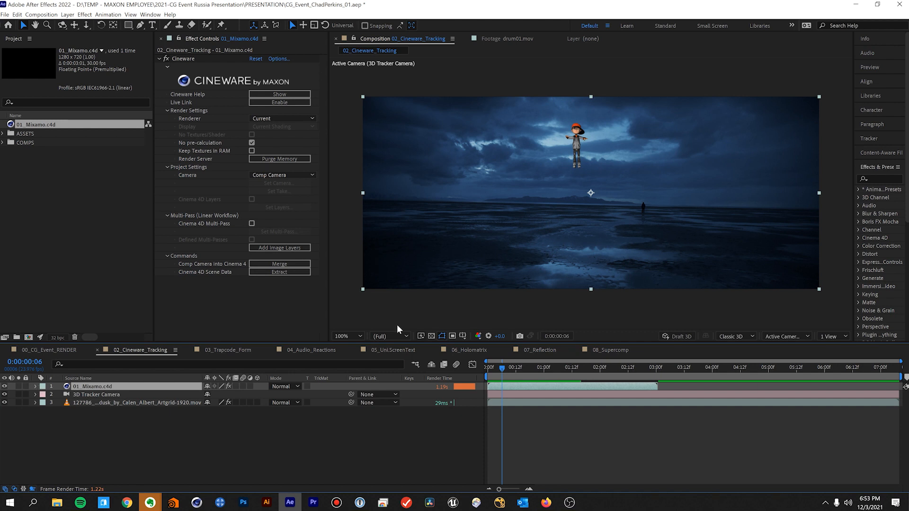
Preview the 02_Cineware_Tracking comp from its first frame to check how the character follows the tracked footage.
left_click_drag(502, 368, 487, 368)
key("space")
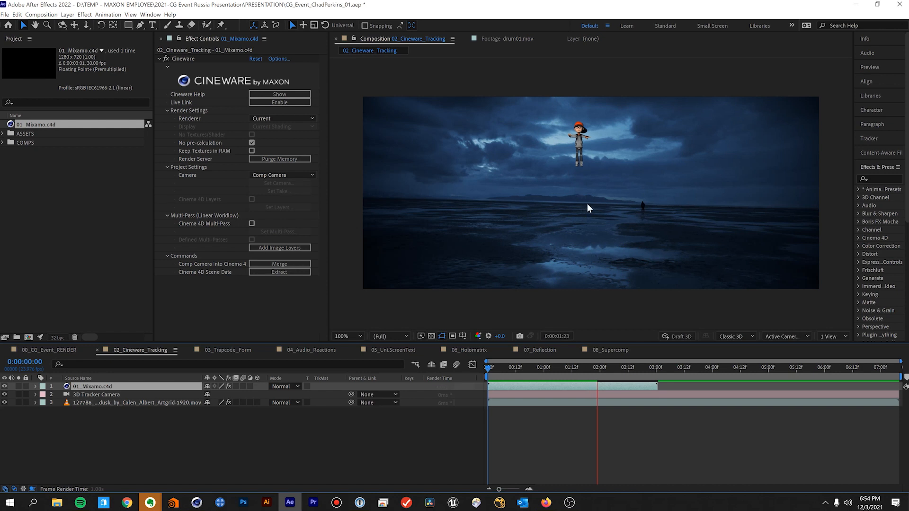
key("space")
left_click_drag(578, 368, 523, 368)
key("Home")
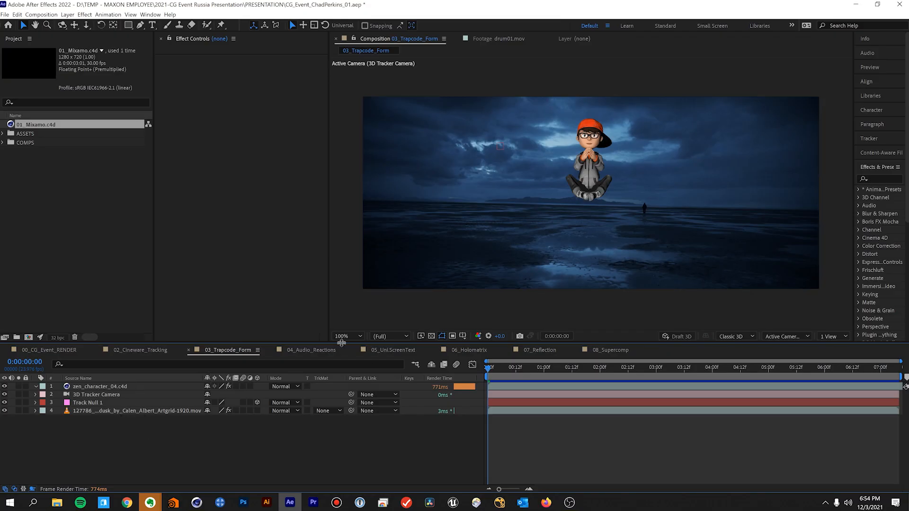
In the 03_Trapcode_Form comp, turn on the Curves effect of the zen_character_04.c4d layer and toggle its Gaussian Blur.
mouse_move(492, 367)
left_mouse_down()
mouse_move(555, 367)
mouse_move(482, 374)
left_mouse_up()
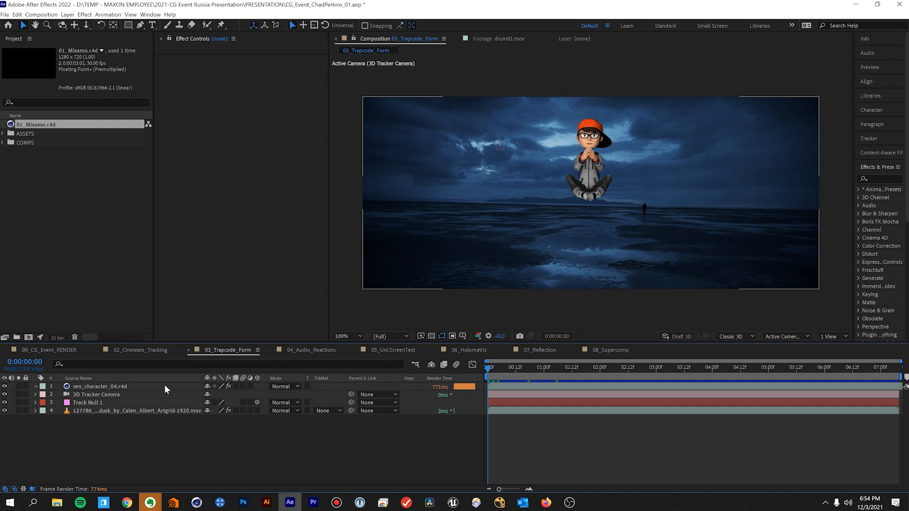
left_click(150, 386)
left_click(166, 66)
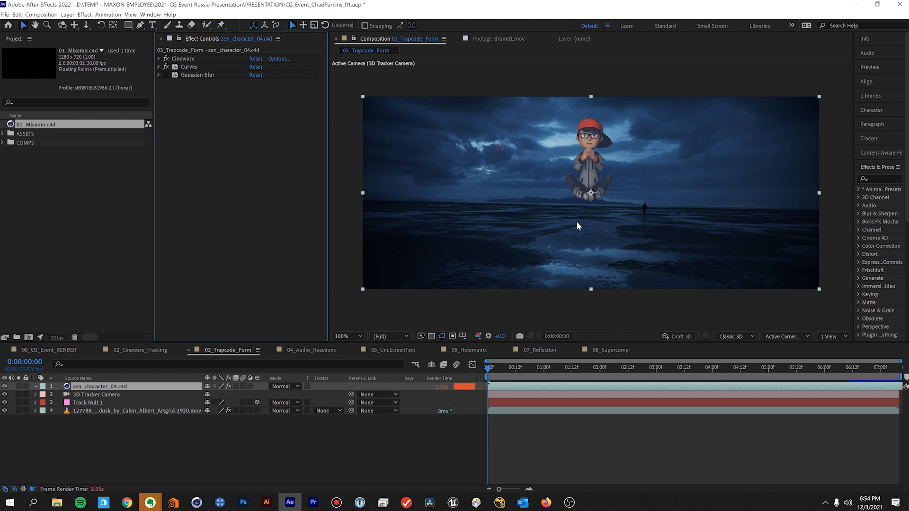
left_click(166, 74)
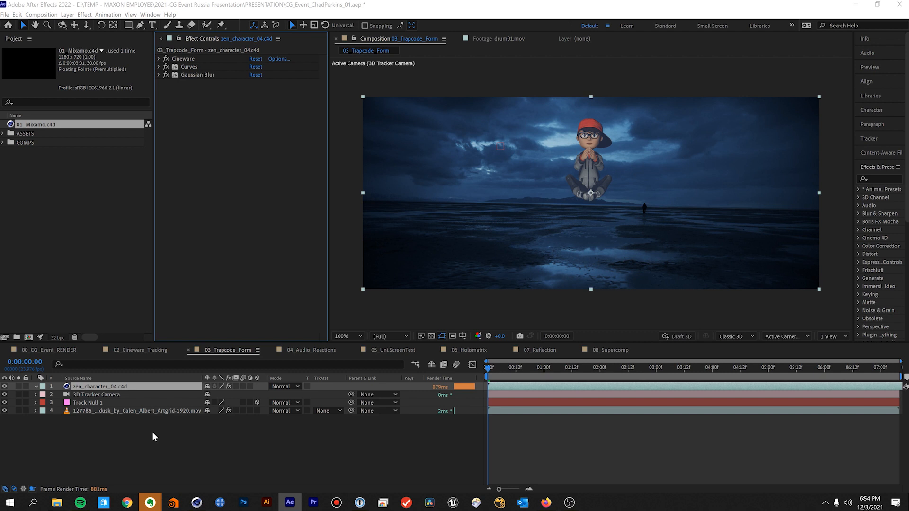
Create a comp-size solid named Form above the zen_character_04.c4d layer.
key("ctrl+y")
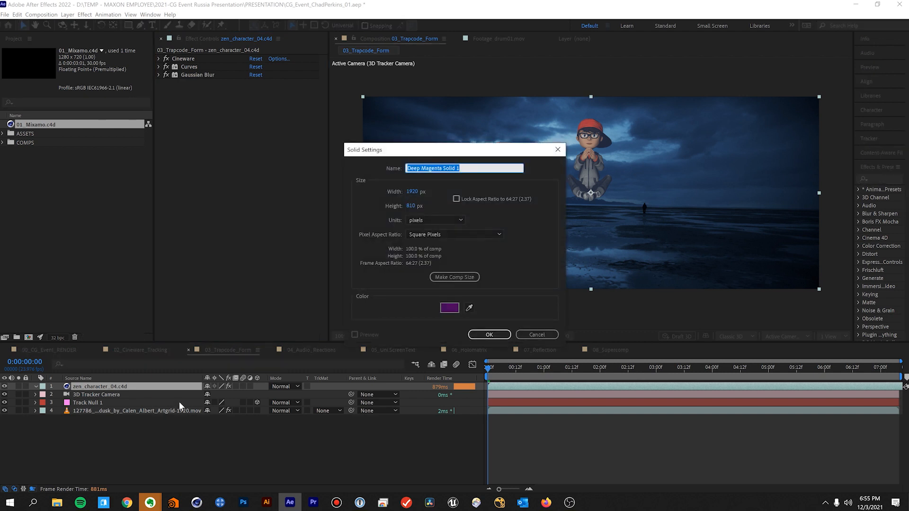
type("Form")
left_click(469, 278)
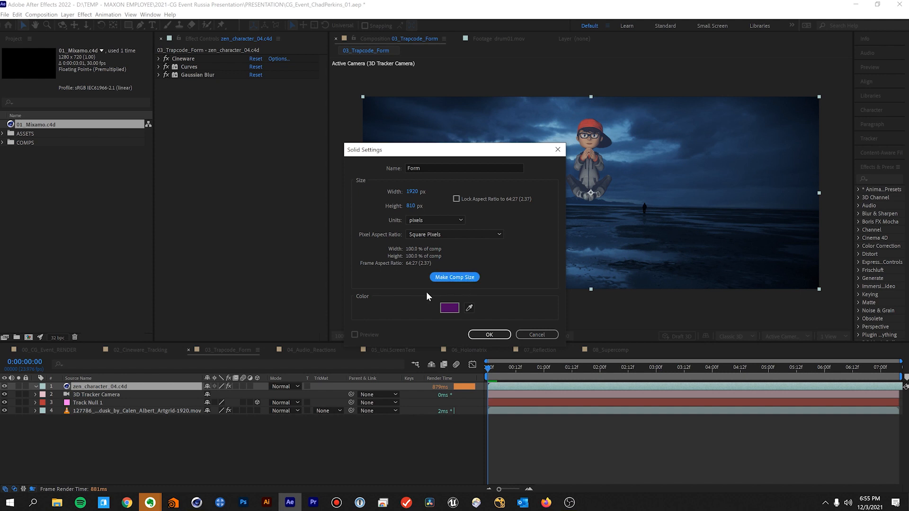
left_click(486, 337)
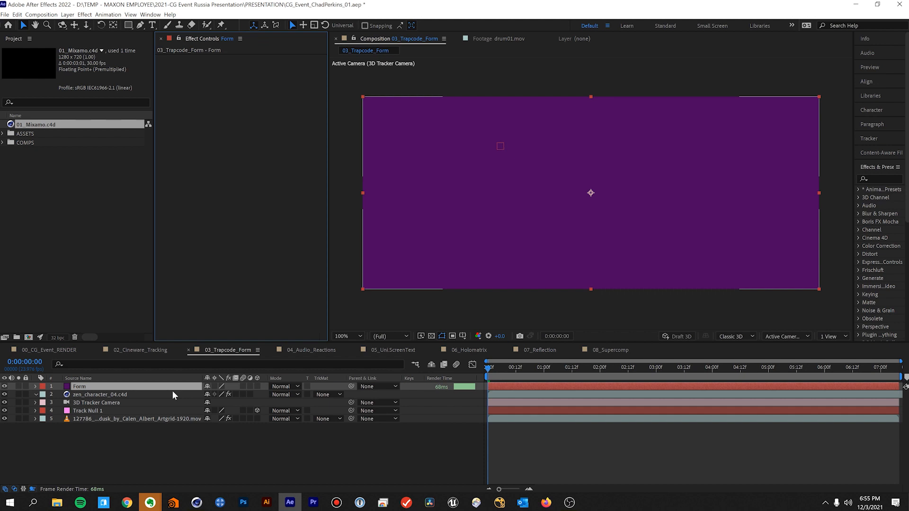
Apply the Trapcode Form effect to the Form solid.
key("ctrl+space")
type("form")
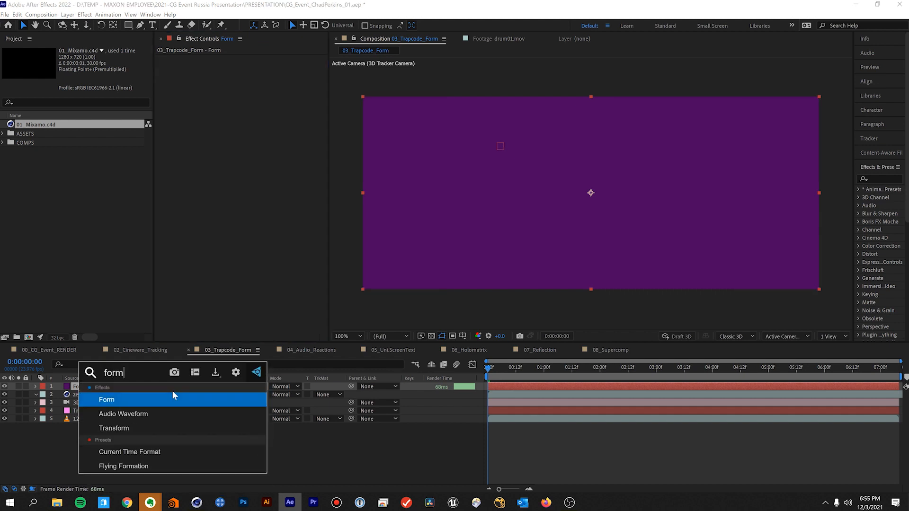
key("Return")
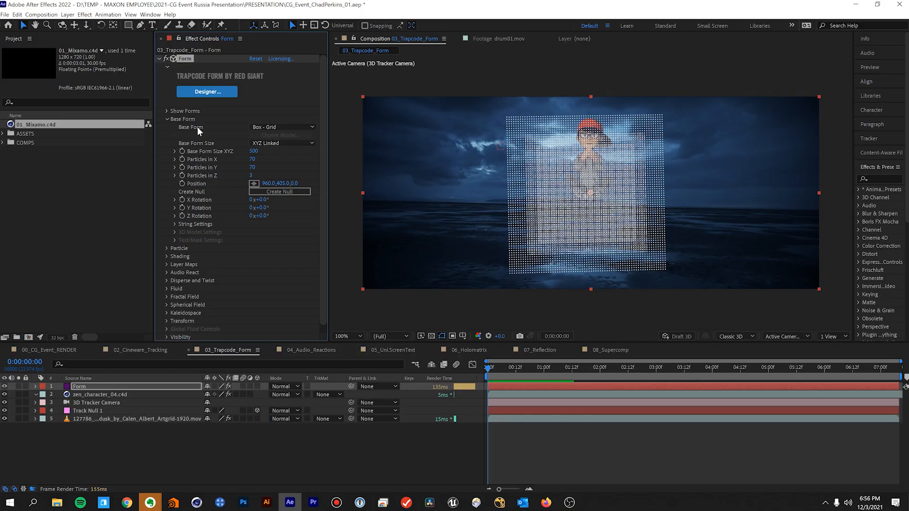
Set the Base Form to 3D Model and use the zen_character_04.c4d layer as its model.
left_click(273, 126)
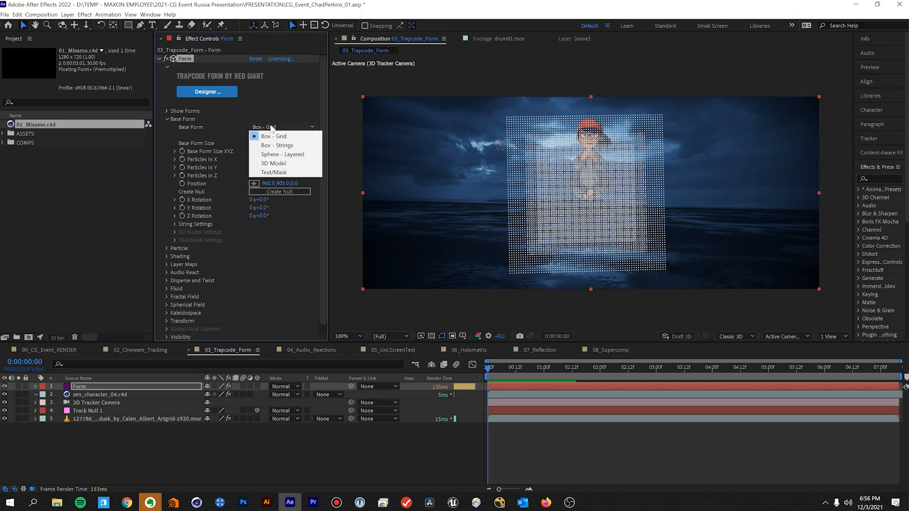
left_click(292, 164)
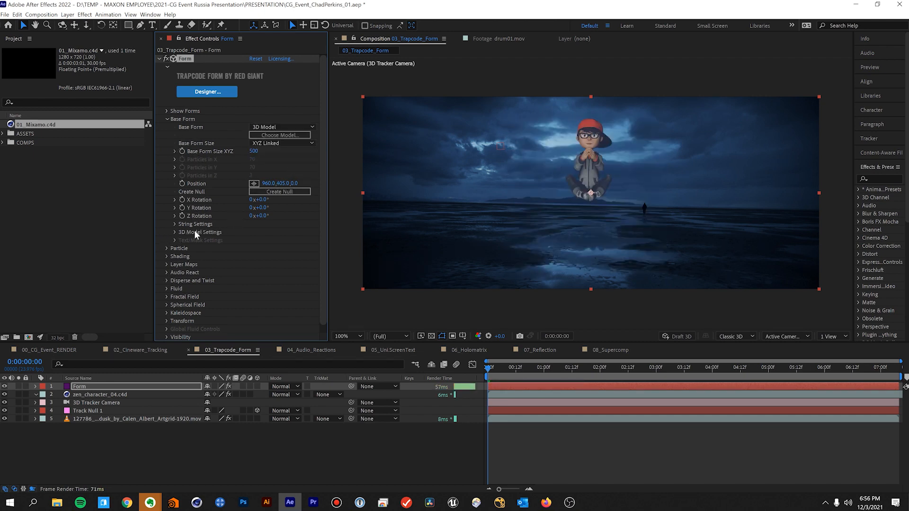
left_click(174, 232)
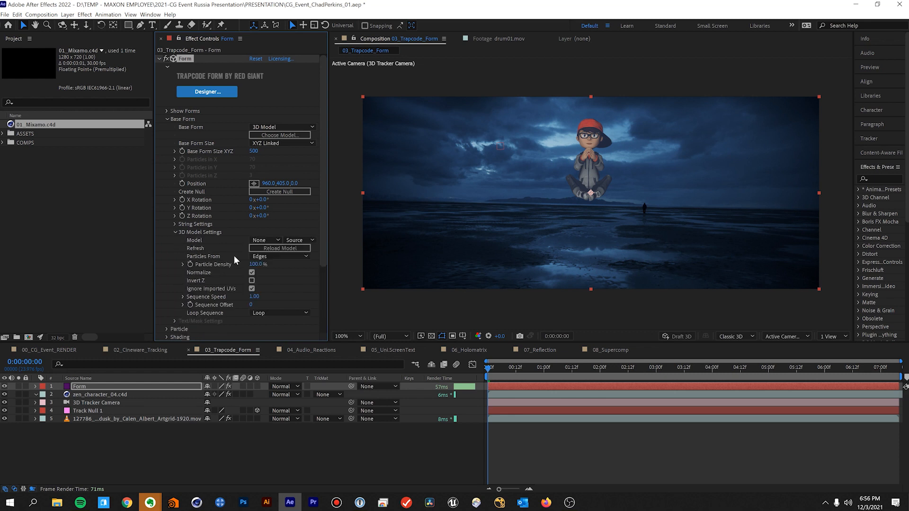
left_click(261, 241)
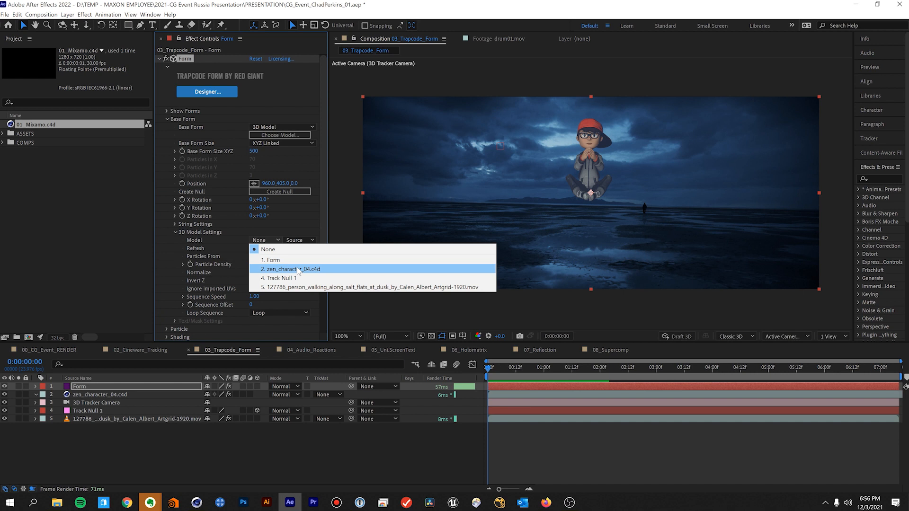
left_click(302, 270)
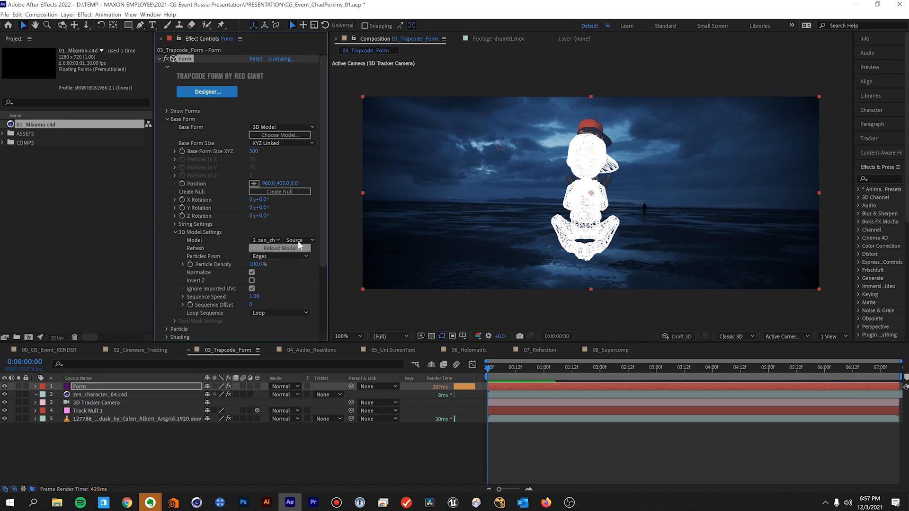
Switch the model layer's input to Effects & Masks and back to Source.
left_click(296, 240)
left_click(306, 267)
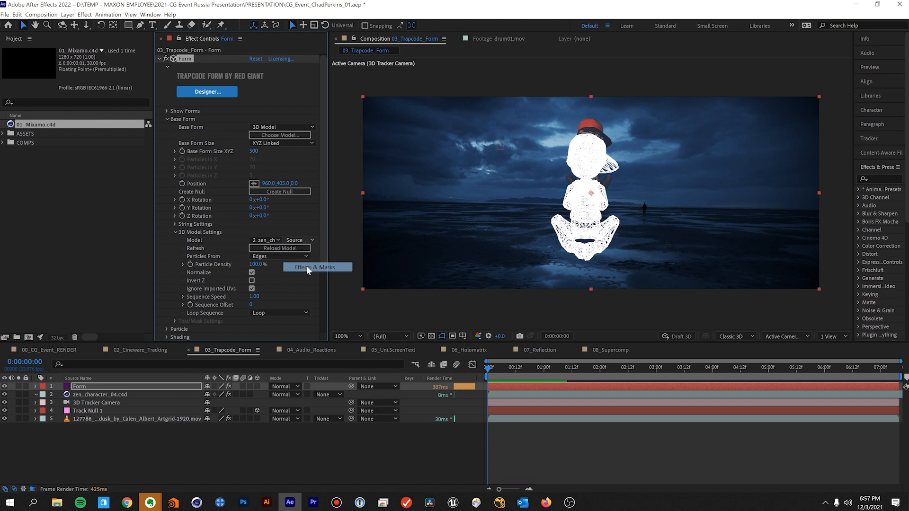
left_click(311, 240)
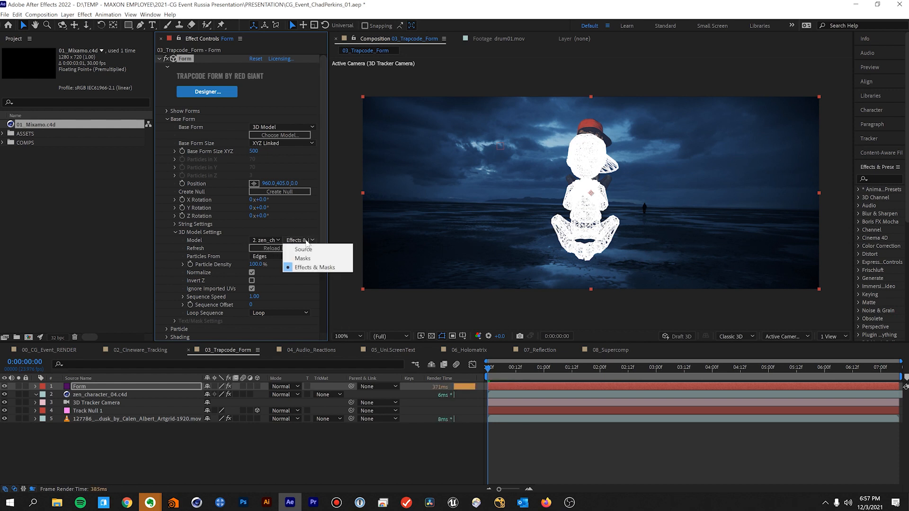
left_click(306, 248)
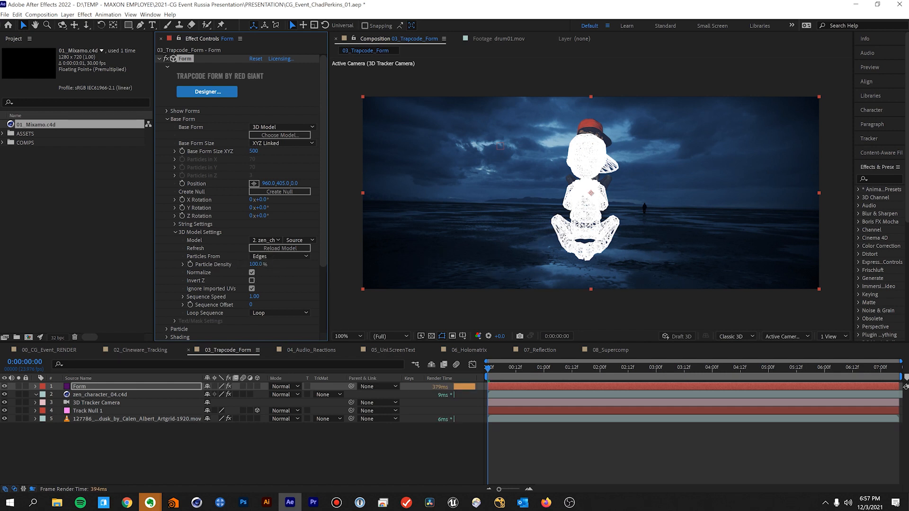
Try Vertices and Faces as the origin of the model's particles, and settle on Volume.
left_click(294, 256)
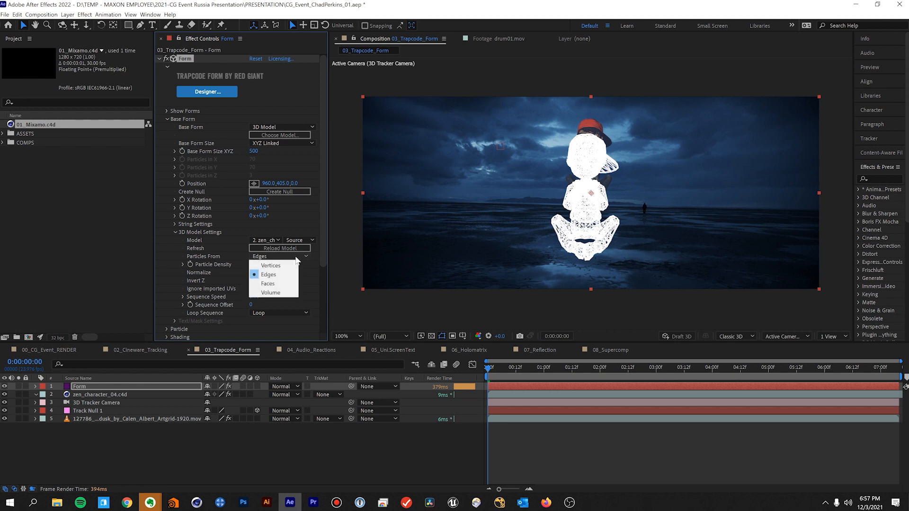
left_click(283, 264)
left_click(282, 257)
left_click(279, 284)
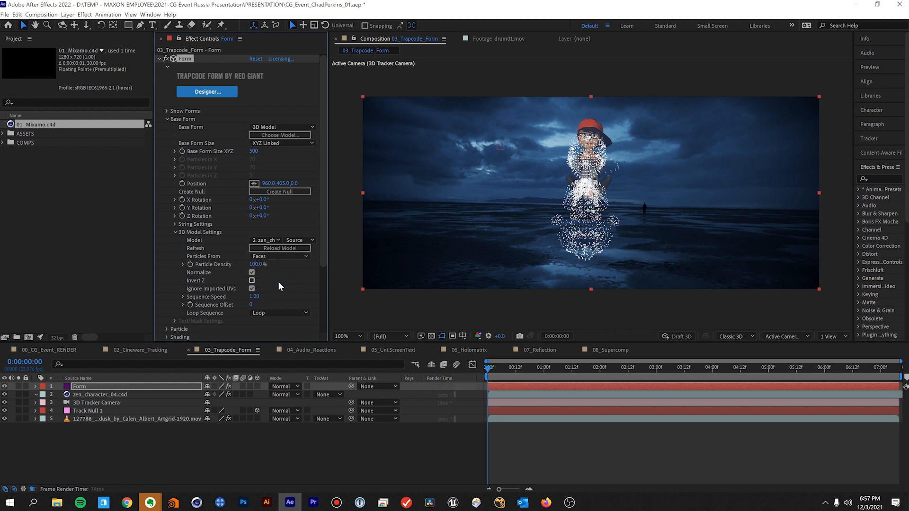
left_click(278, 255)
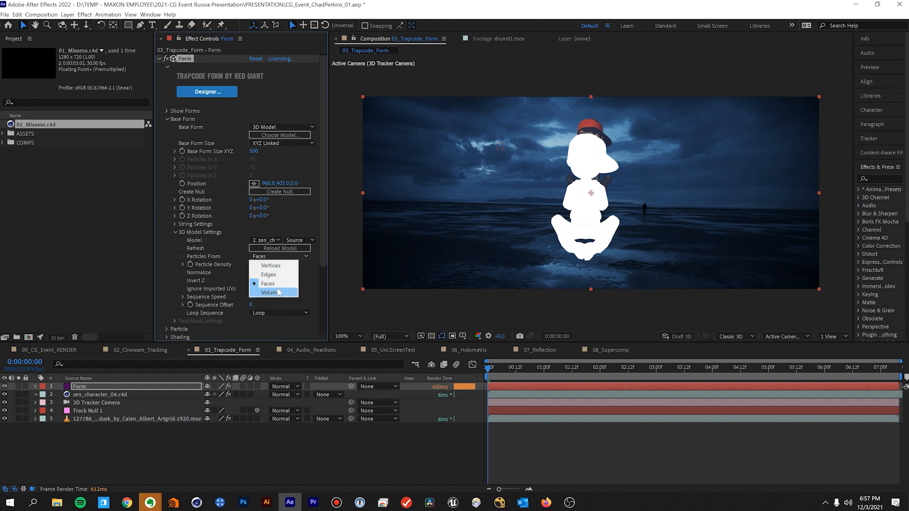
left_click(276, 288)
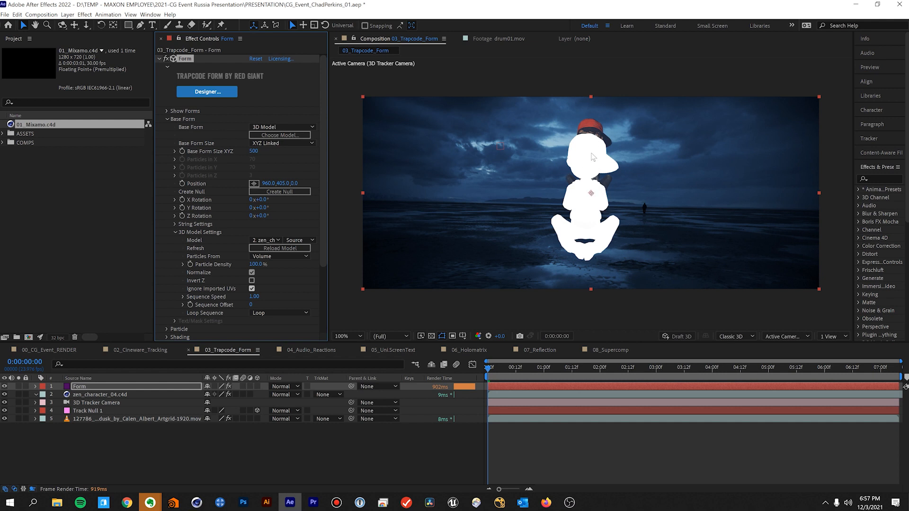
Set the model's Particle Density to 65% and collapse the 3D Model Settings.
left_click(262, 265)
type("65")
key("Return")
left_click(176, 232)
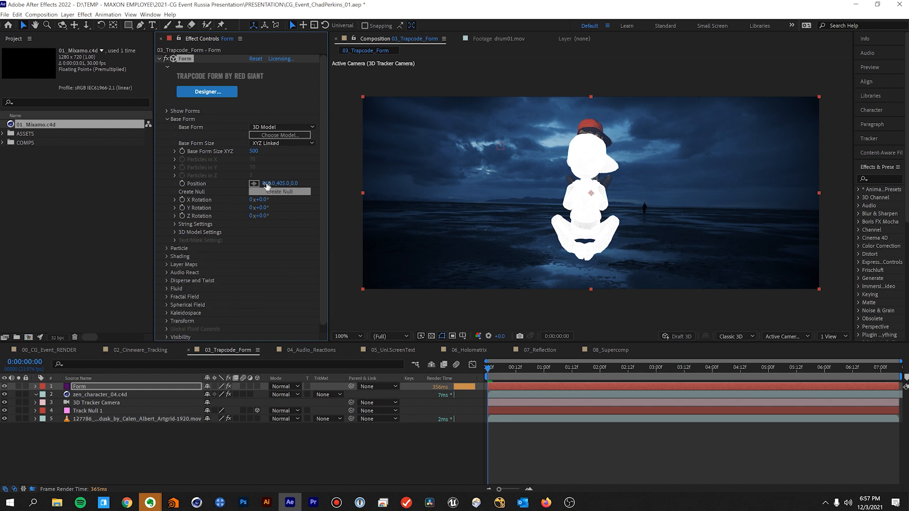
Set the Base Form Size XYZ to 345 and raise the form to Y position 268 so it overlaps the character.
left_click(256, 152)
type("345")
key("Return")
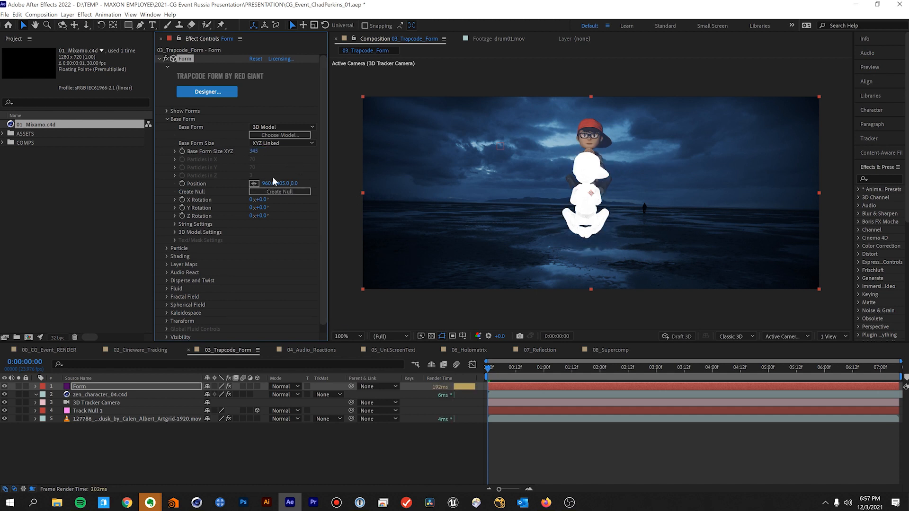
left_click_drag(283, 184, 216, 191)
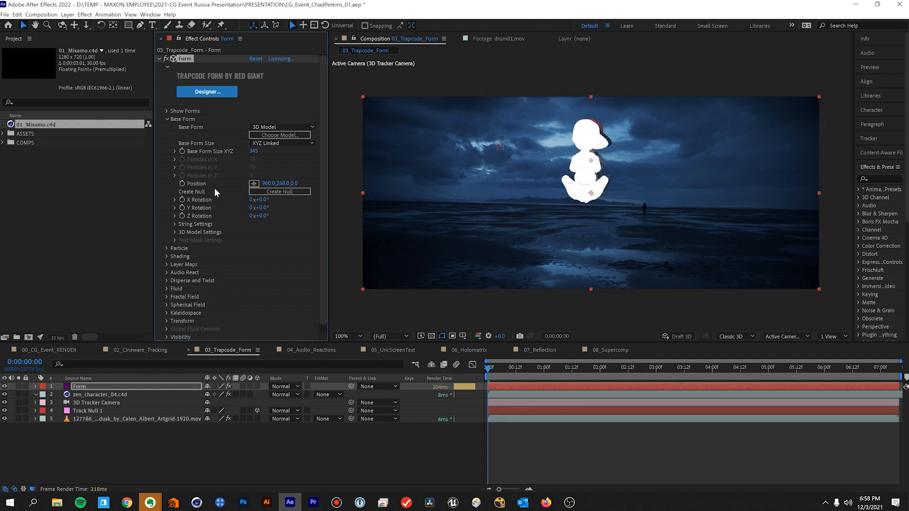
Set the particles' Size Random to 20%.
left_click(168, 119)
left_click(167, 127)
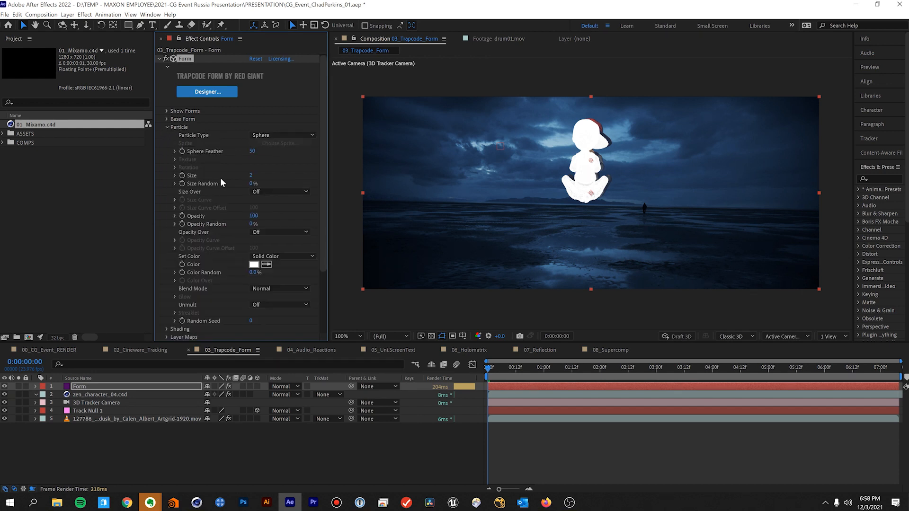
left_click(250, 184)
type("20")
key("Return")
Change the particle color to a dark red.
left_click(254, 264)
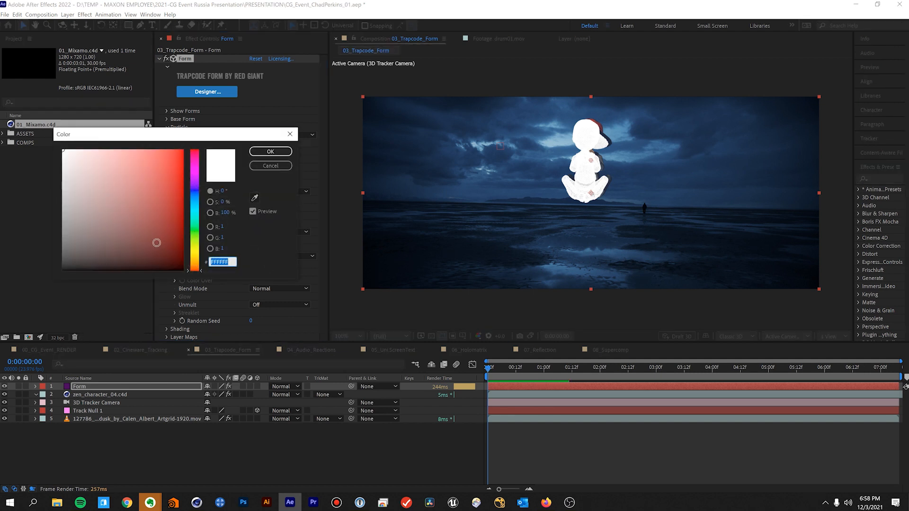
left_click(183, 154)
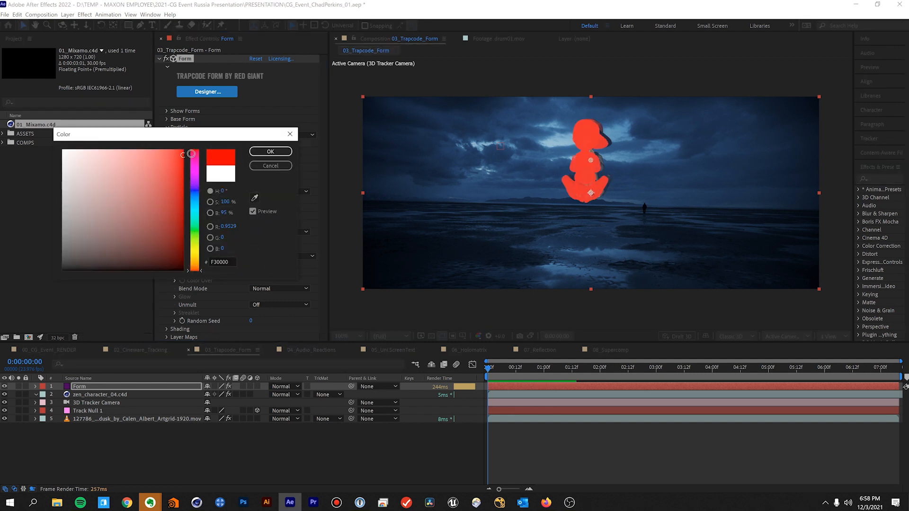
left_click_drag(174, 240, 176, 250)
left_click(265, 152)
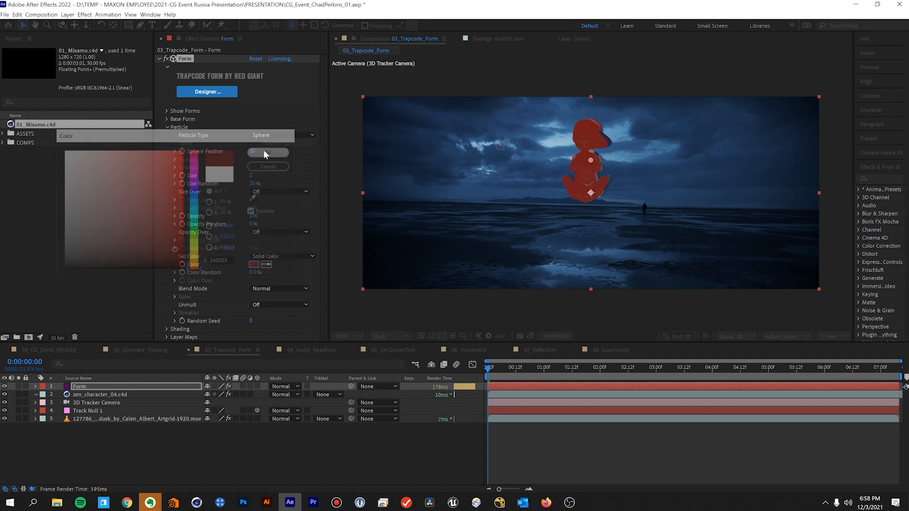
Set the particles' Blend Mode to Add.
key("period")
left_click_drag(626, 138, 606, 206)
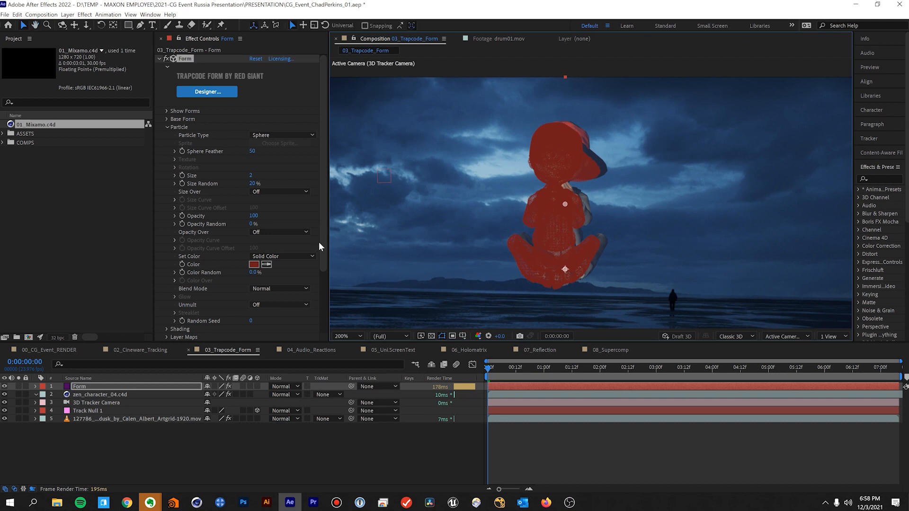
scroll(321, 242, "down", 2)
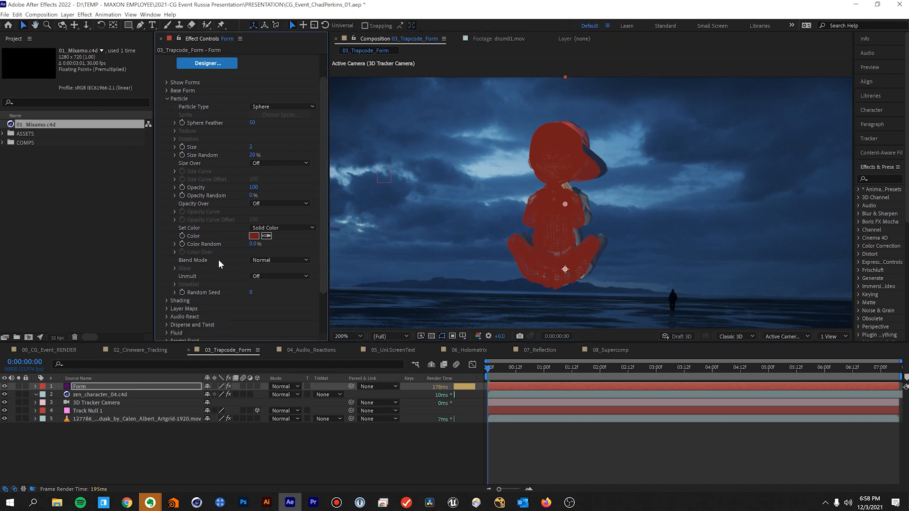
left_click(260, 260)
left_click(271, 278)
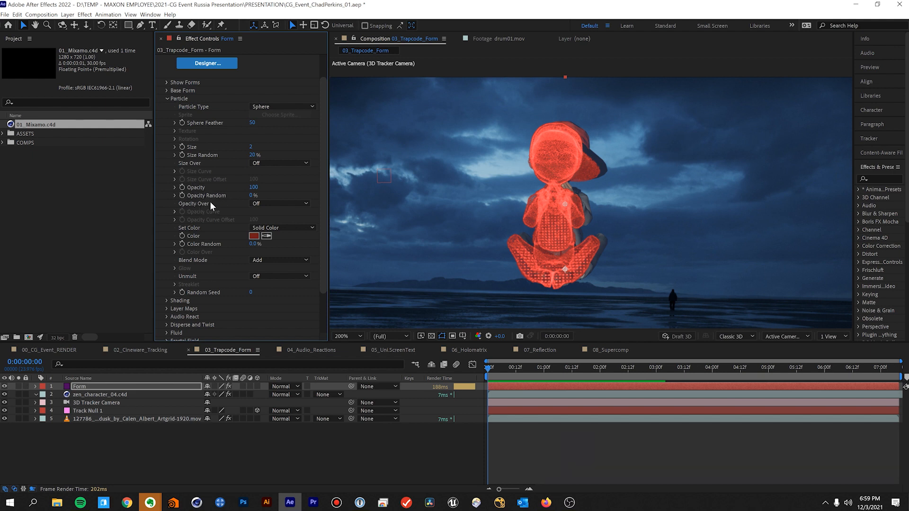
Set Opacity Over to Y and draw an opacity curve that stays at zero near the start and rises to full at the end.
left_click(266, 204)
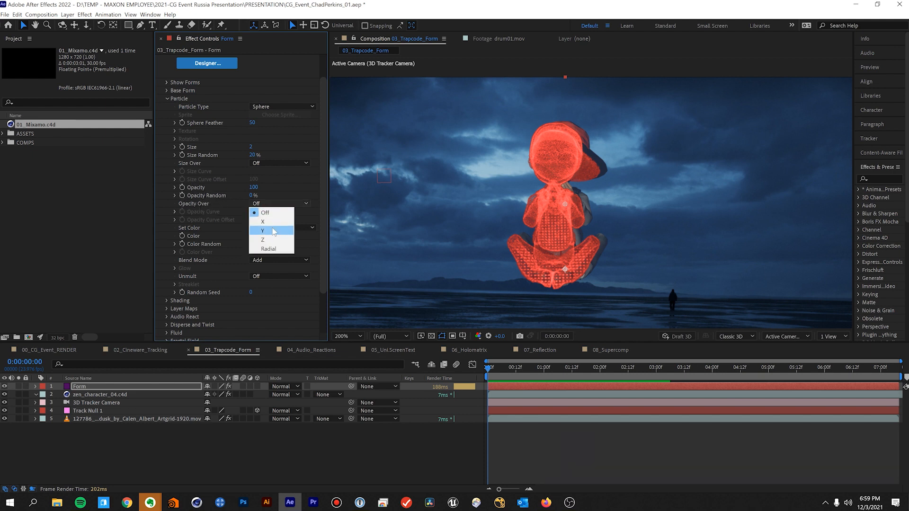
left_click(272, 231)
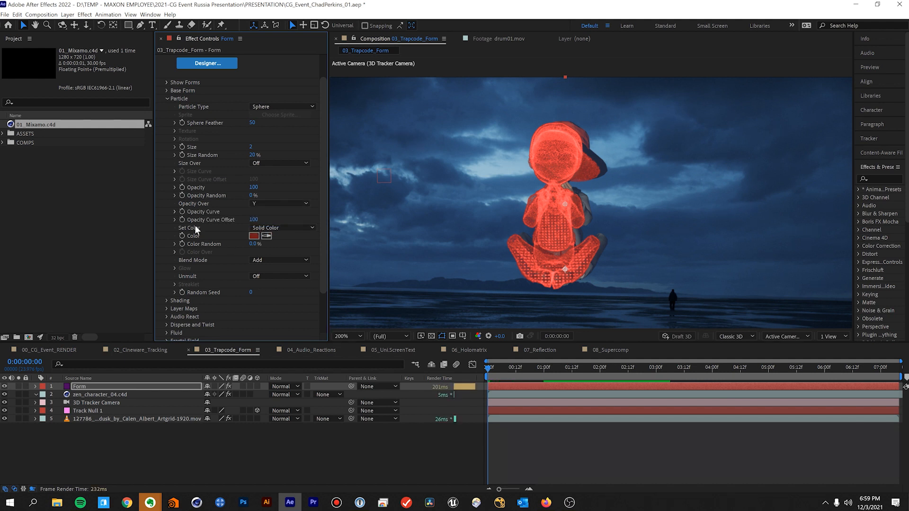
left_click(173, 211)
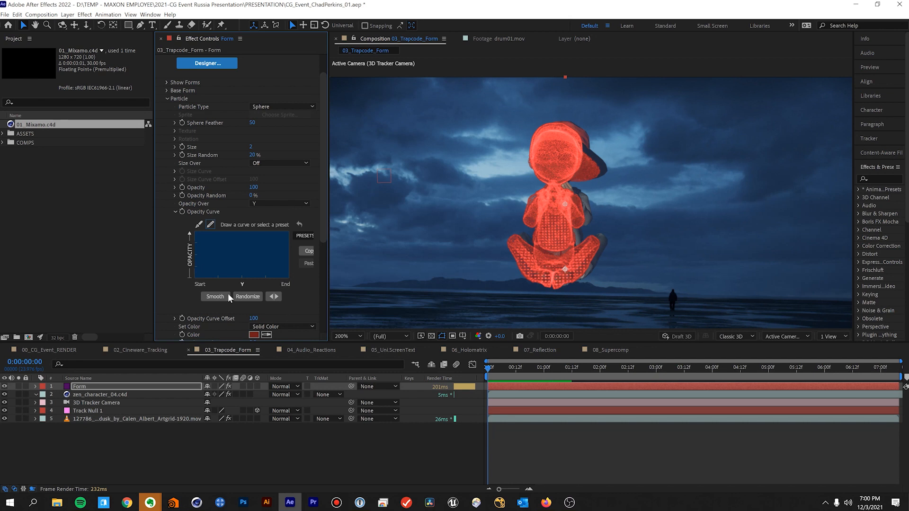
left_click(197, 278)
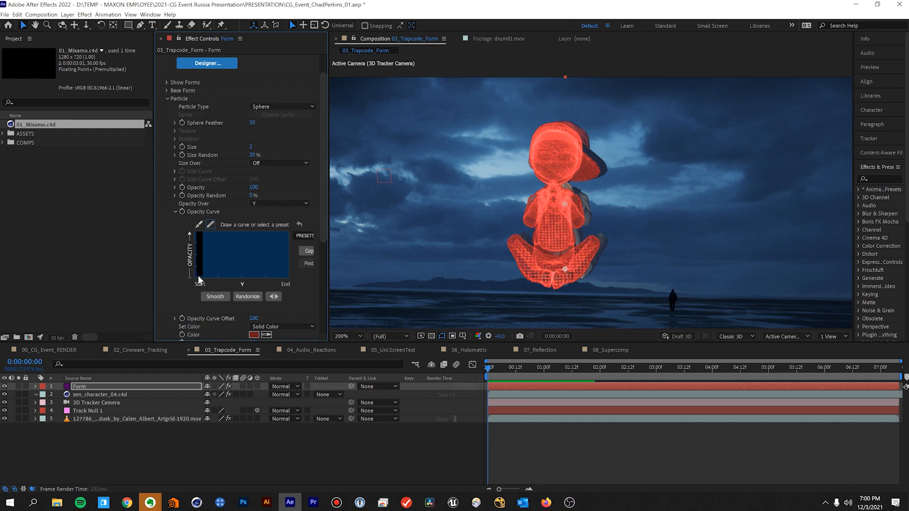
mouse_move(206, 277)
left_mouse_down()
mouse_move(223, 276)
mouse_move(209, 278)
left_mouse_up()
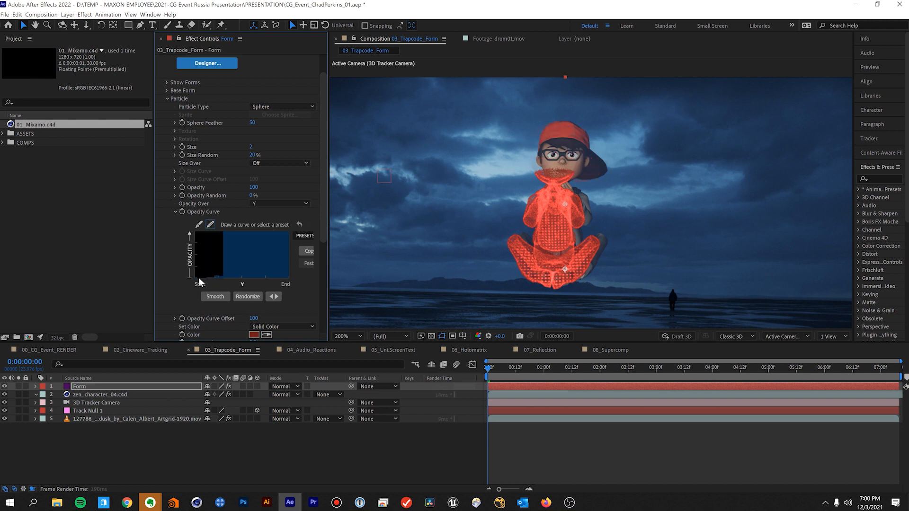
left_click_drag(210, 278, 291, 228)
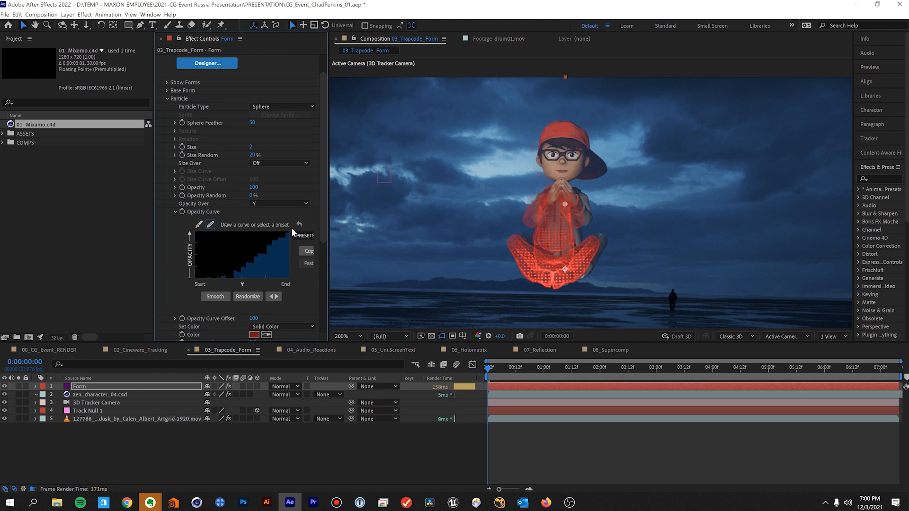
Smooth the opacity curve and adjust its control points so it starts low and climbs more steeply past the middle.
left_click(214, 297)
left_click(213, 298)
left_click(213, 297)
left_click_drag(209, 278, 226, 274)
left_click(215, 297)
left_click(198, 225)
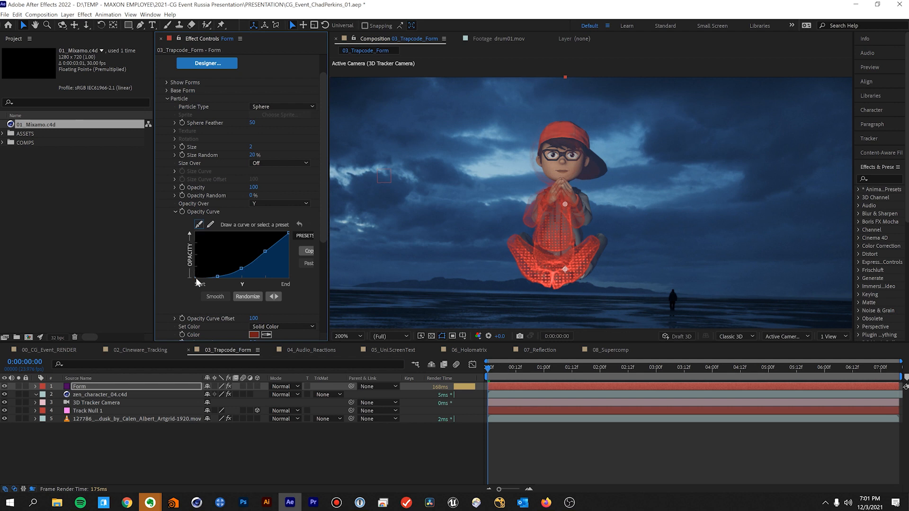
left_click_drag(195, 278, 225, 274)
left_click_drag(266, 251, 264, 246)
Copy the opacity curve, set Size Over to Y and paste the copied curve as the size curve.
left_click_drag(154, 260, 131, 259)
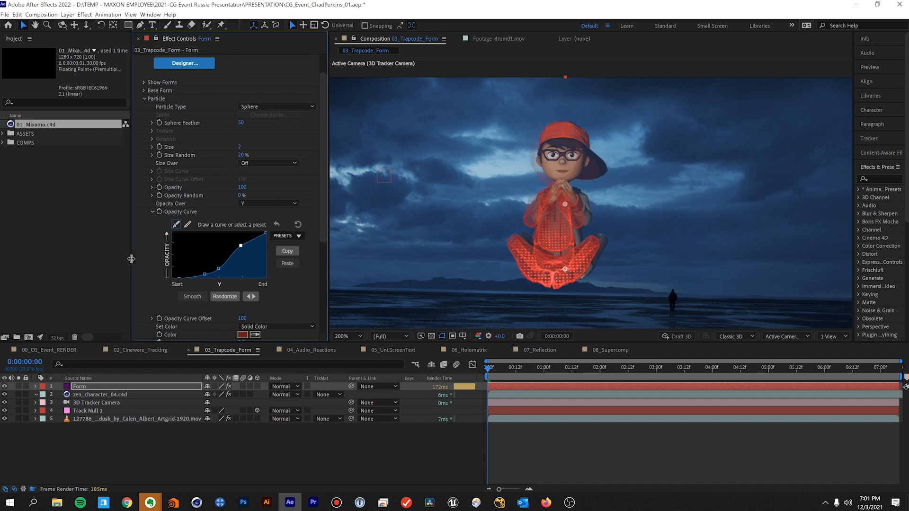
left_click(288, 251)
left_click(152, 211)
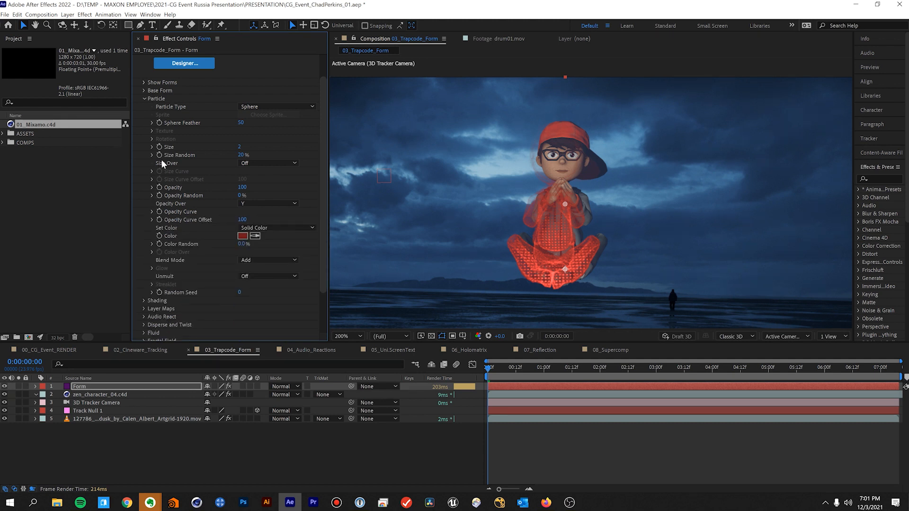
left_click(261, 163)
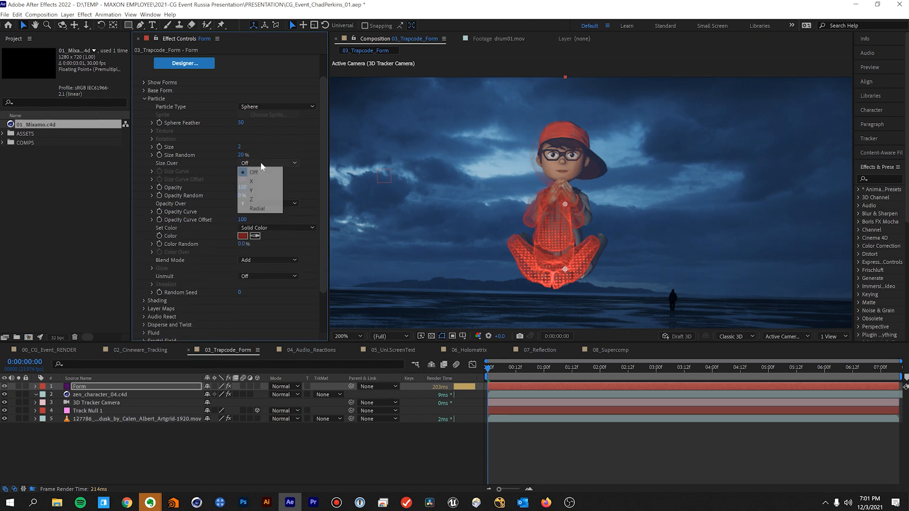
left_click(262, 189)
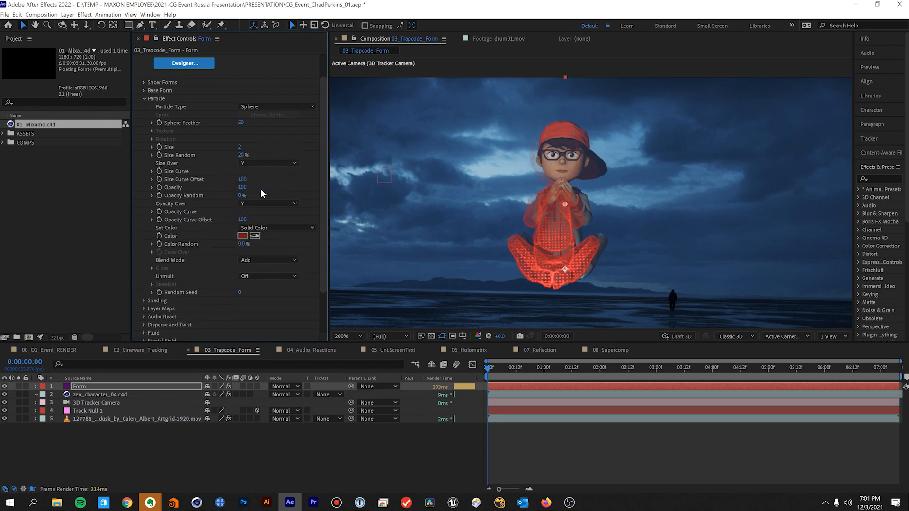
left_click(152, 171)
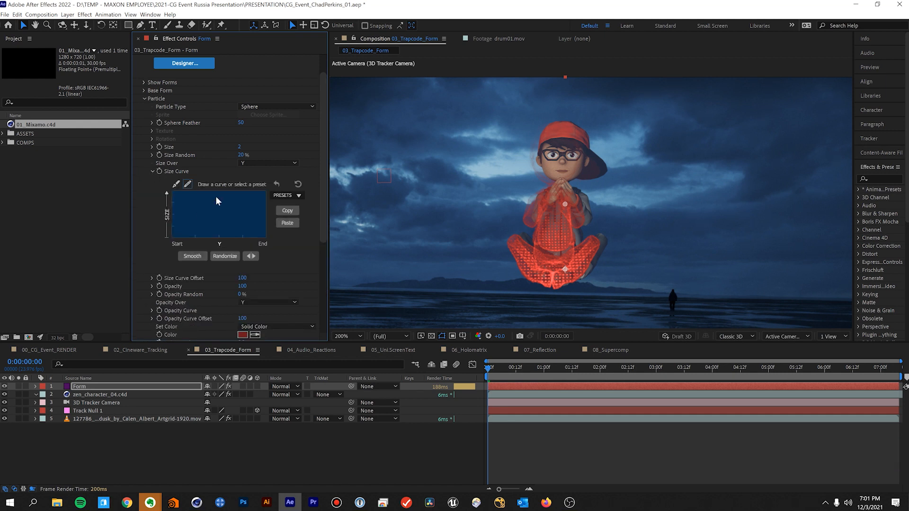
left_click(287, 222)
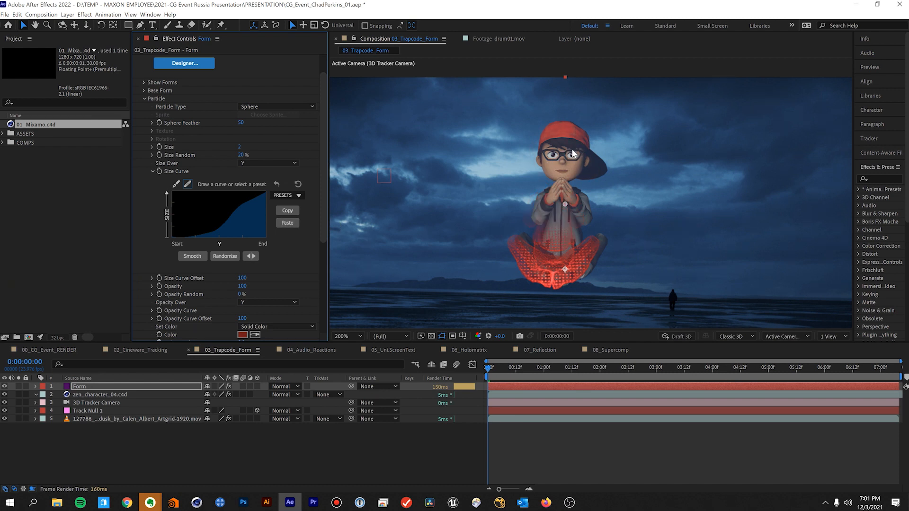
left_click(152, 171)
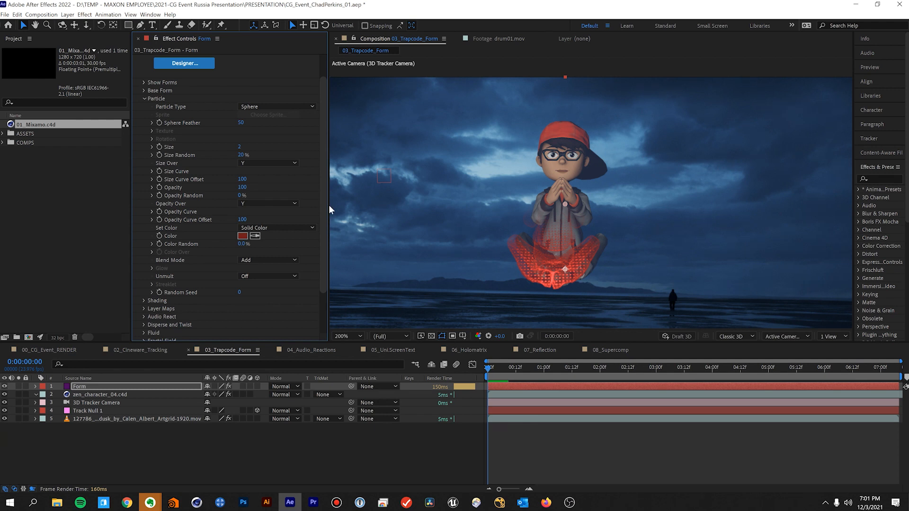
Set the form's Fractal Field Affect Size to 3.
left_click(144, 99)
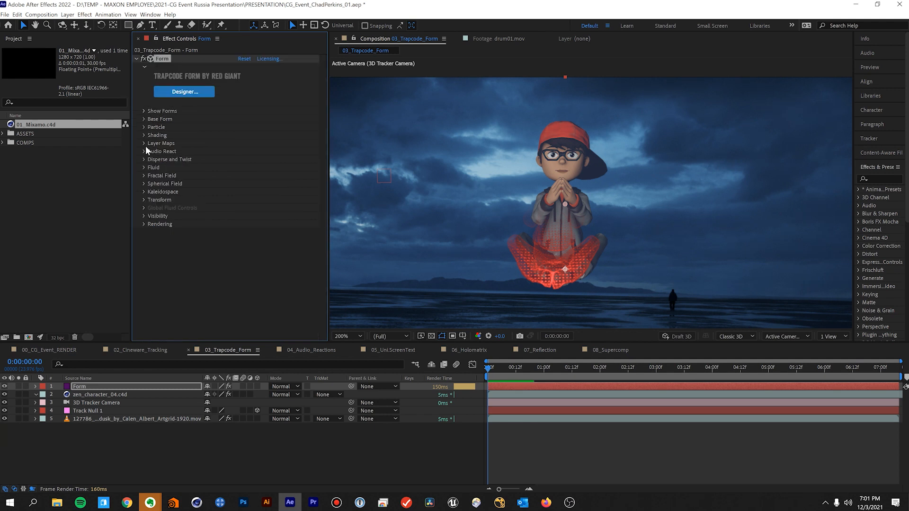
left_click(143, 175)
scroll(214, 185, "down", 2)
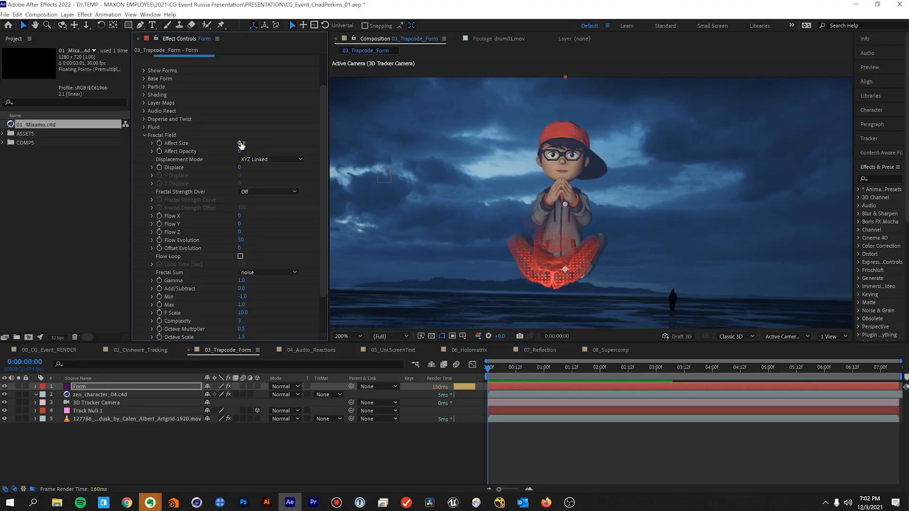
left_click(241, 143)
type("3")
key("Return")
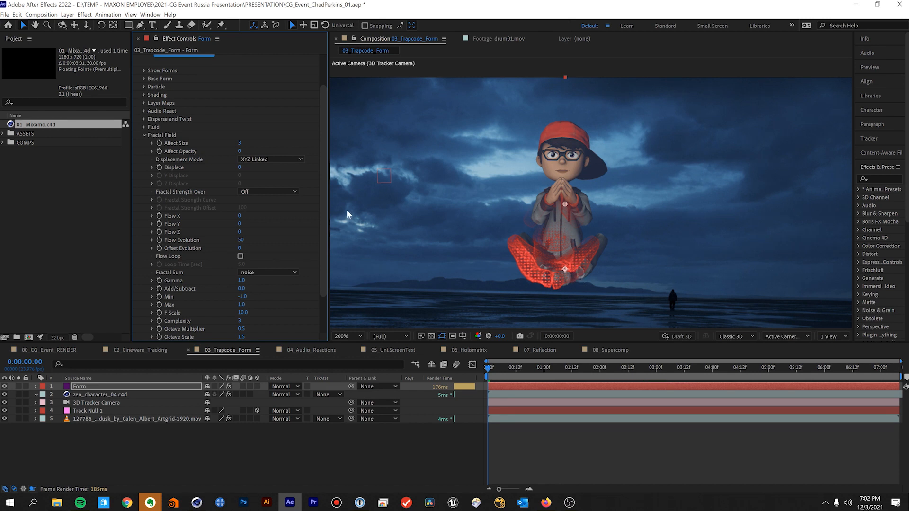
Set the Fractal Field's Affect Opacity to 20 and its Displace to 6.
left_click(240, 150)
type("20")
key("Return")
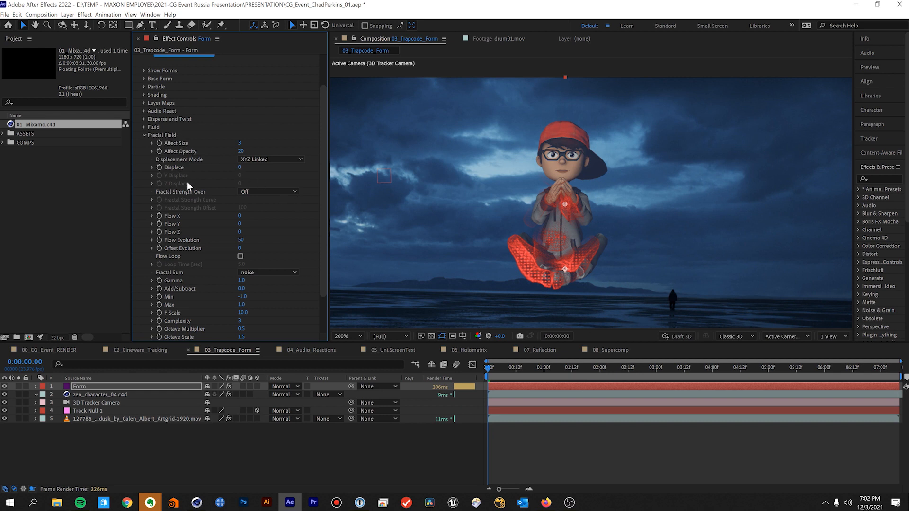
left_click(239, 167)
type("40")
key("Return")
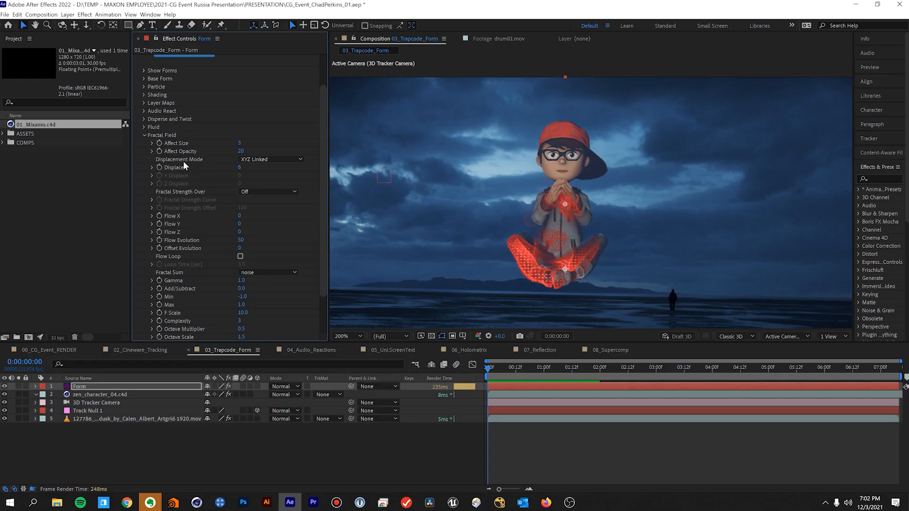
Set the Fractal Field's Gamma to 1.2 and its F Scale to 15.
scroll(189, 284, "down", 1)
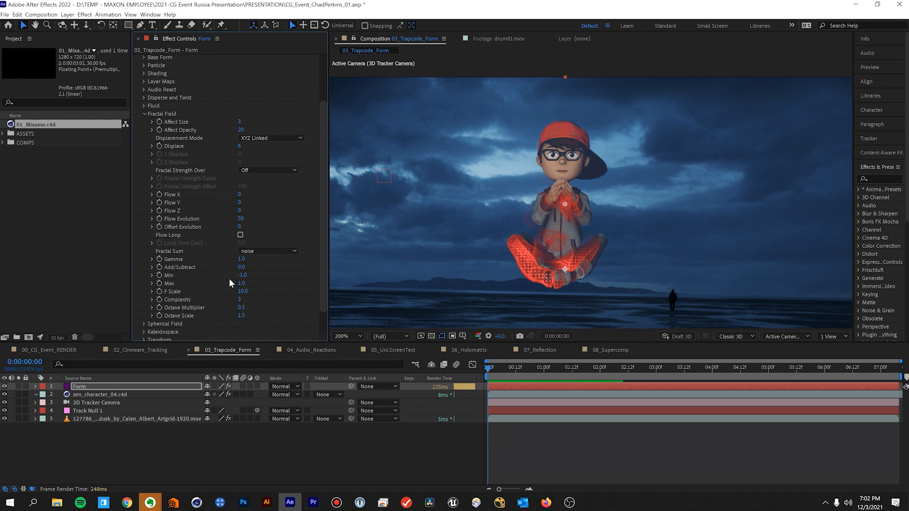
scroll(222, 270, "down", 1)
left_click(241, 238)
type("1.")
key("Return")
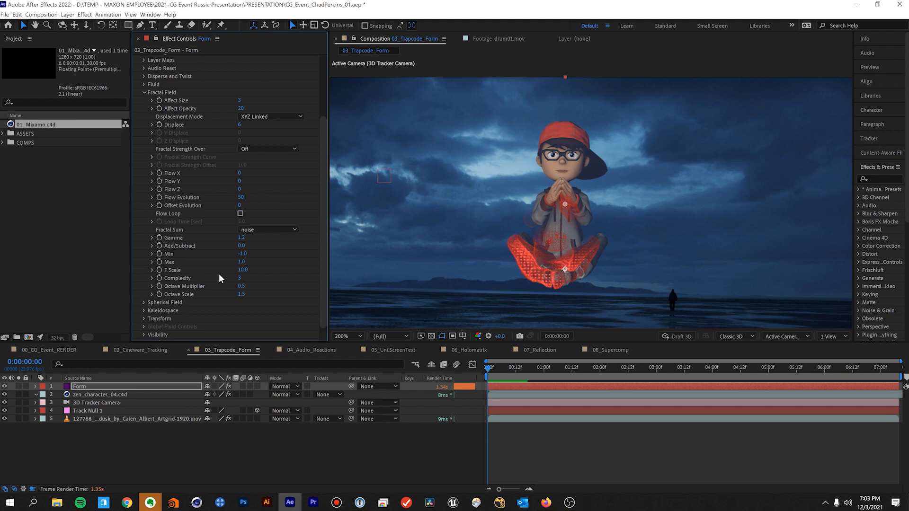
left_click(242, 270)
type("15")
key("Return")
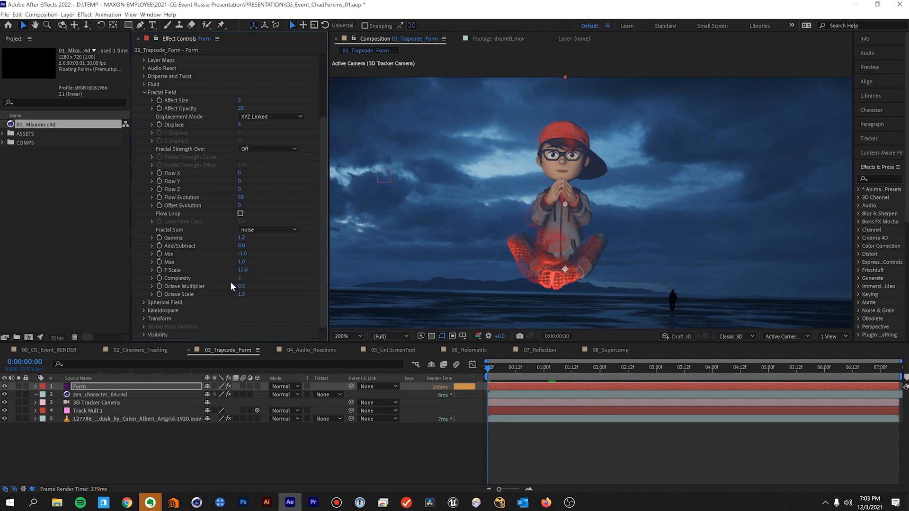
Try a Fractal Field F Scale of 50 and return it to 15.
left_click(242, 270)
type("50")
key("Return")
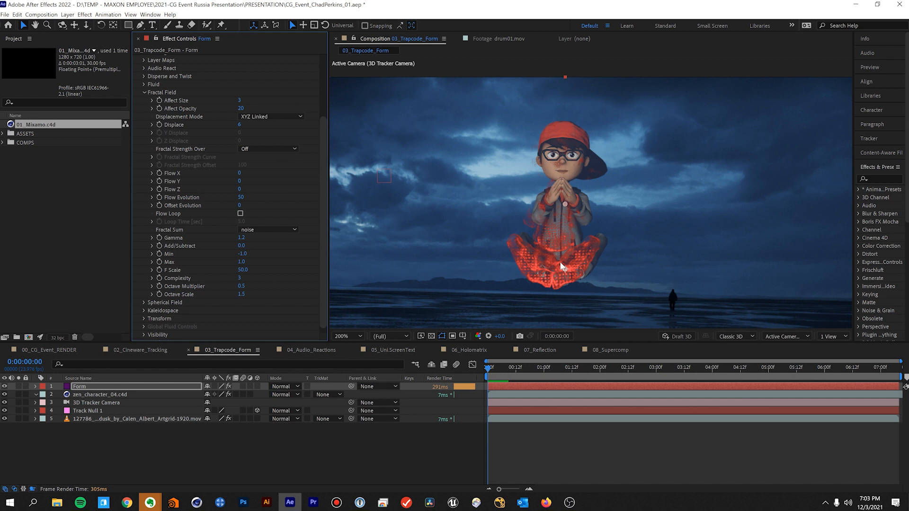
left_click(243, 270)
type("15")
key("Return")
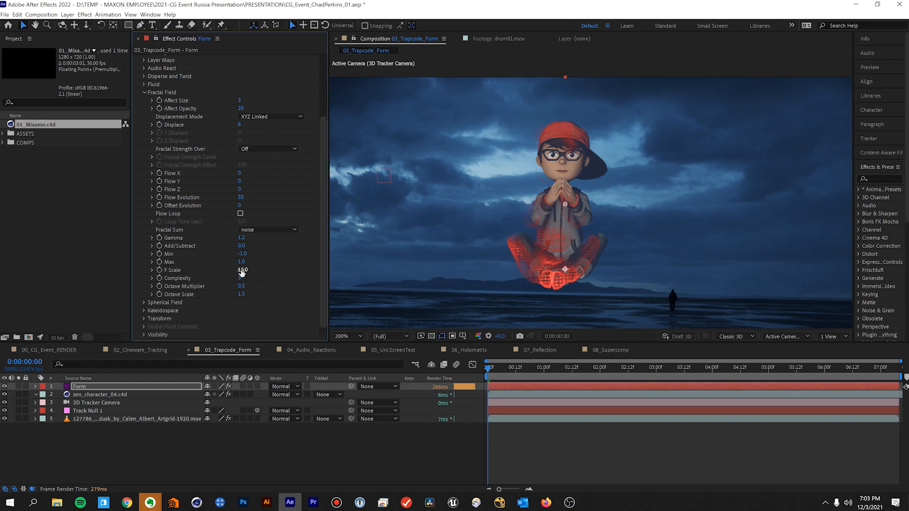
Shift the base form to position 977, 264, 0.
scroll(203, 258, "up", 4)
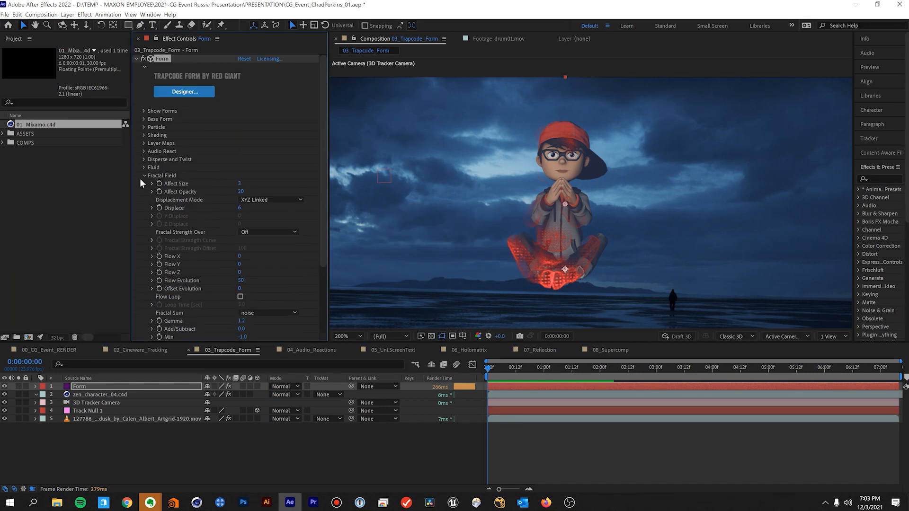
left_click(144, 119)
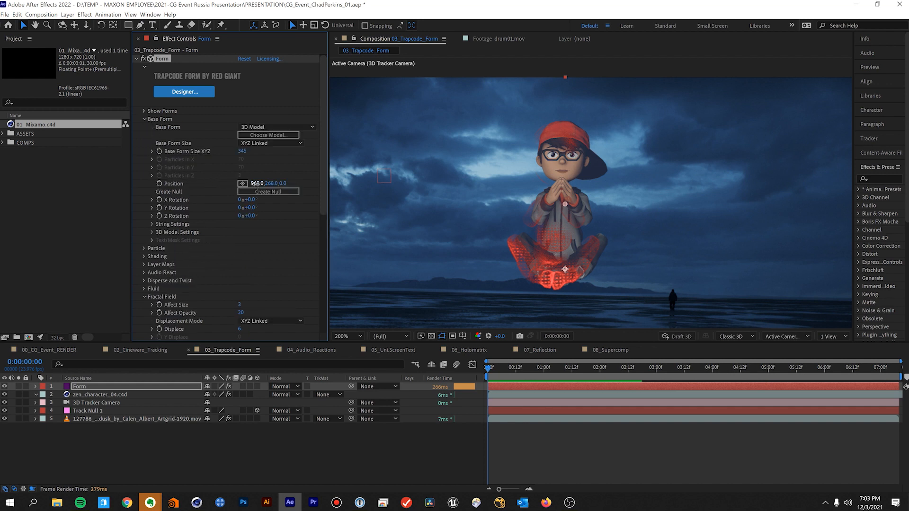
mouse_move(252, 184)
left_mouse_down()
mouse_move(271, 183)
mouse_move(260, 187)
left_mouse_up()
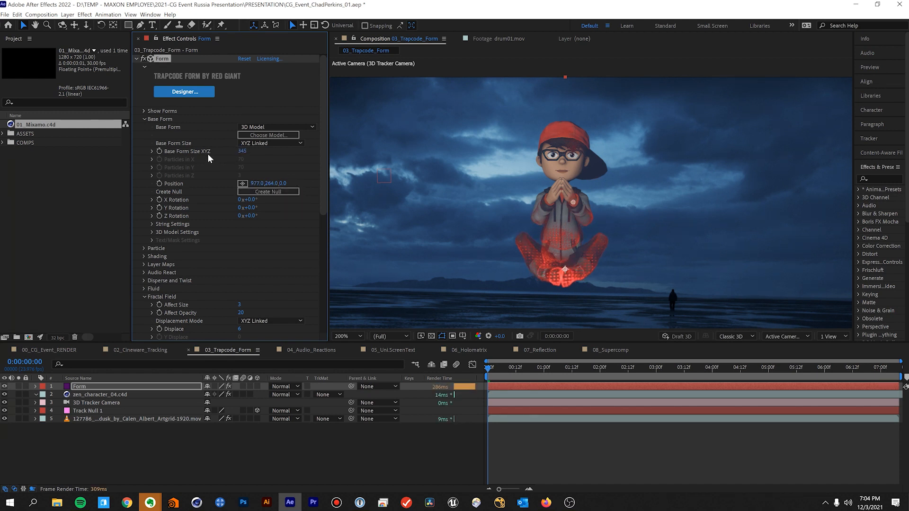
left_click(145, 119)
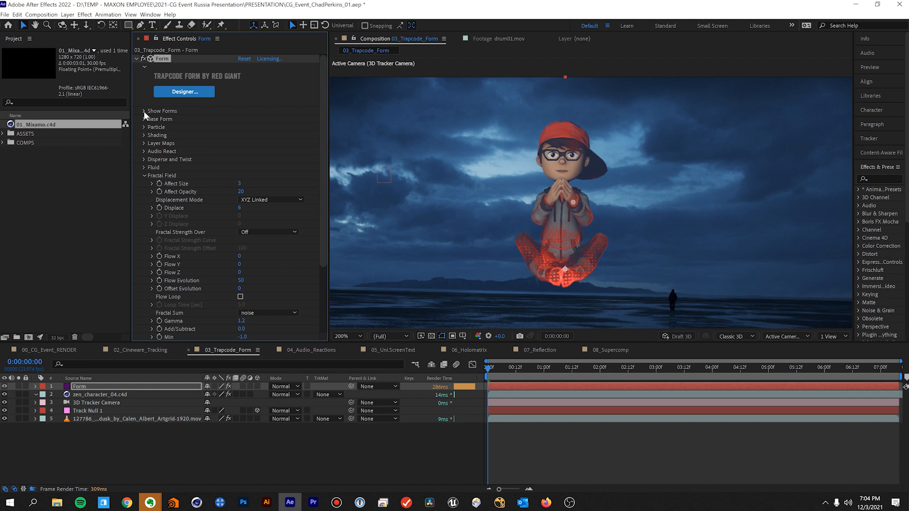
Duplicate the primary form in the Form Designer, apply the change and select the duplicate for editing.
left_click(143, 111)
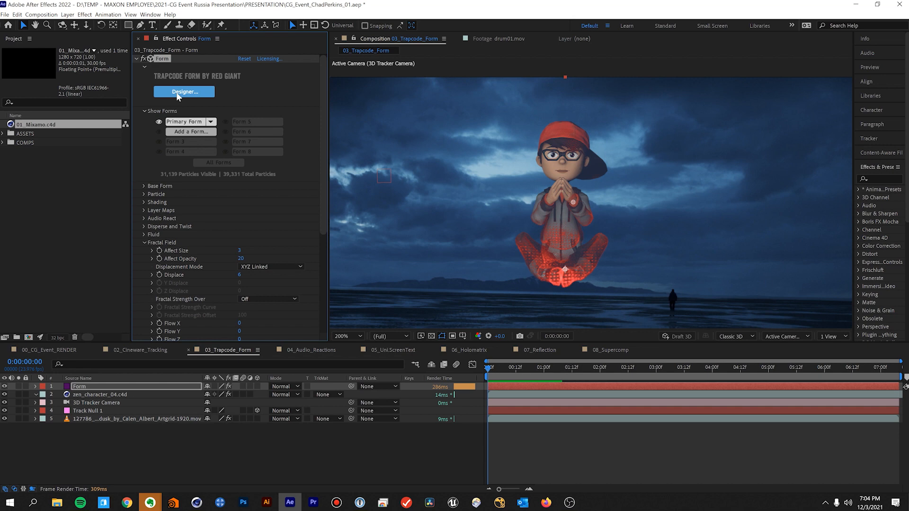
left_click(178, 97)
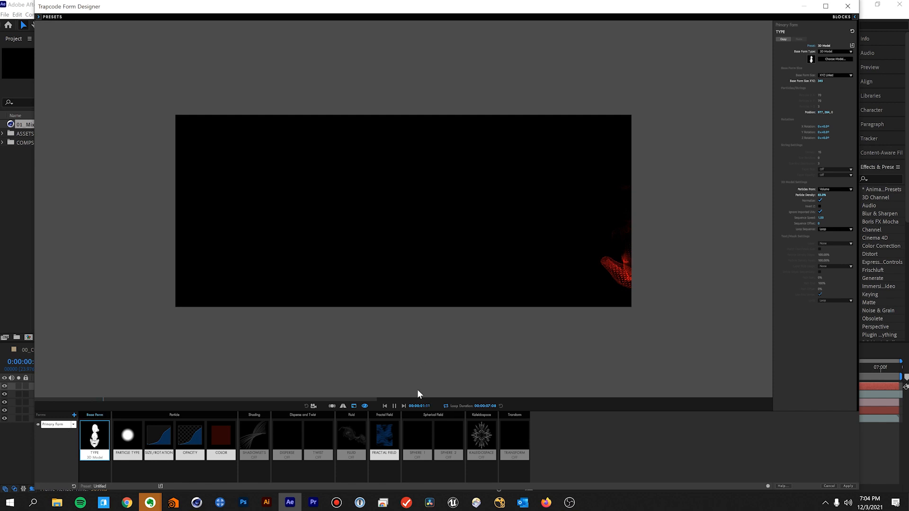
left_click(394, 406)
left_click(74, 426)
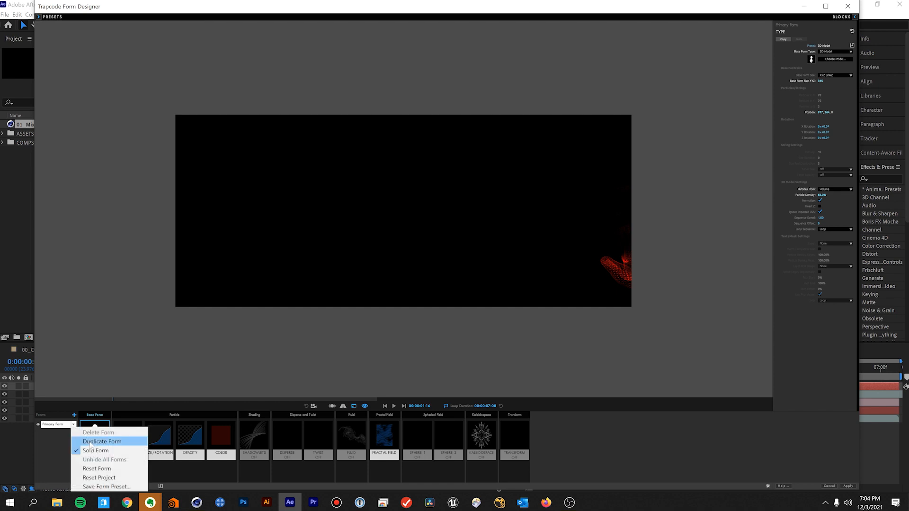
left_click(90, 442)
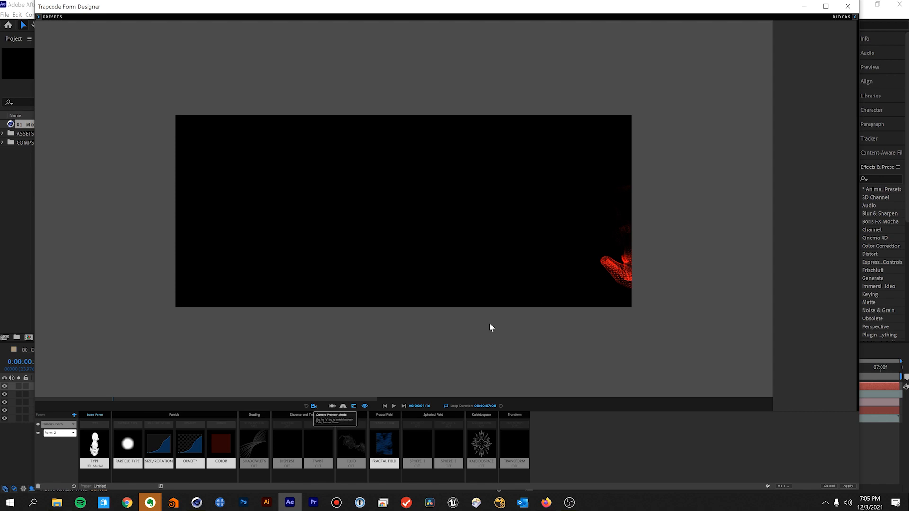
left_click_drag(605, 263, 380, 214)
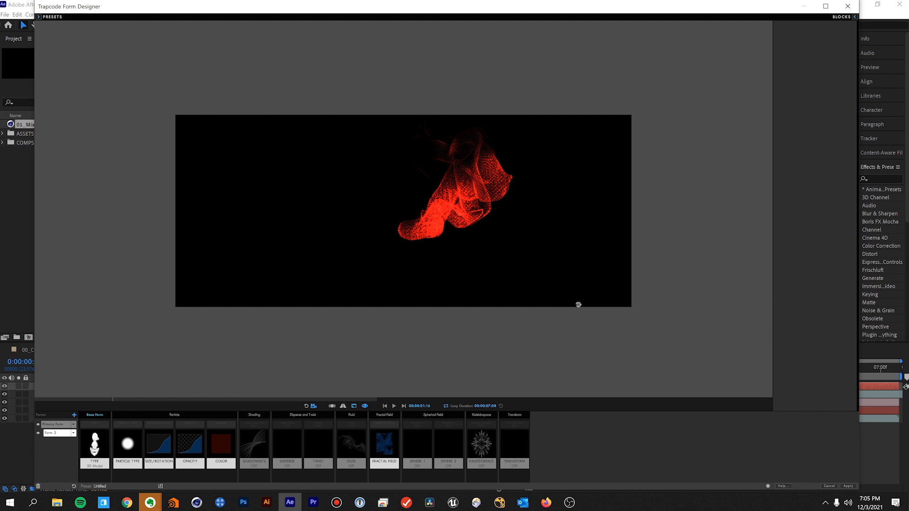
left_click(847, 486)
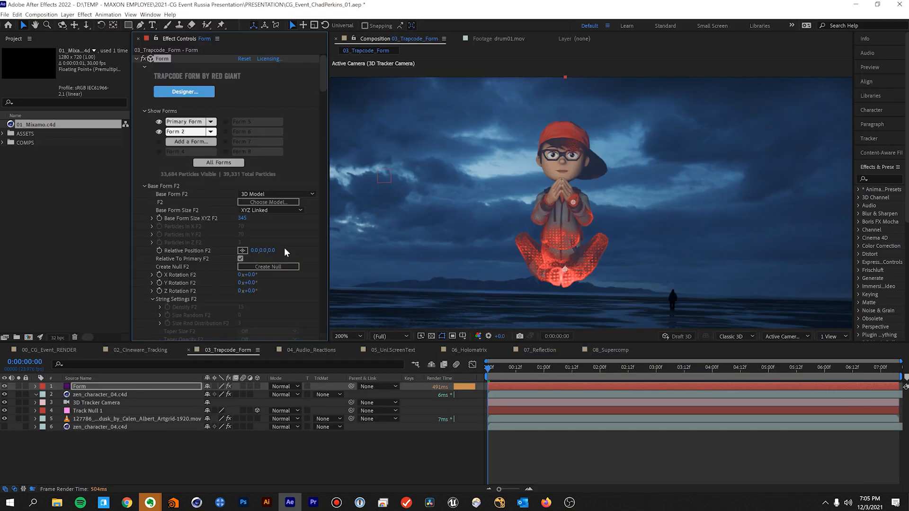
left_click(184, 134)
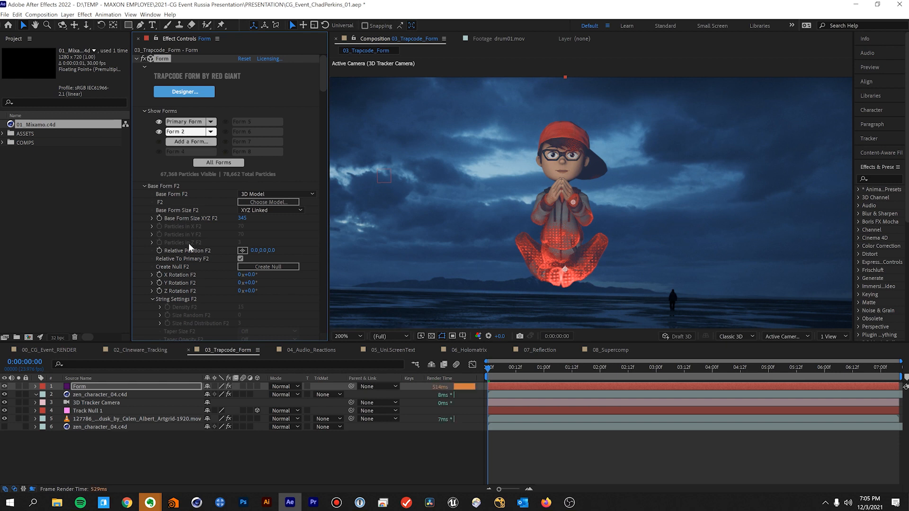
Set Form 2's 3D model to generate particles from Edges with a Particle Density of 85%.
scroll(207, 224, "down", 2)
scroll(207, 228, "down", 2)
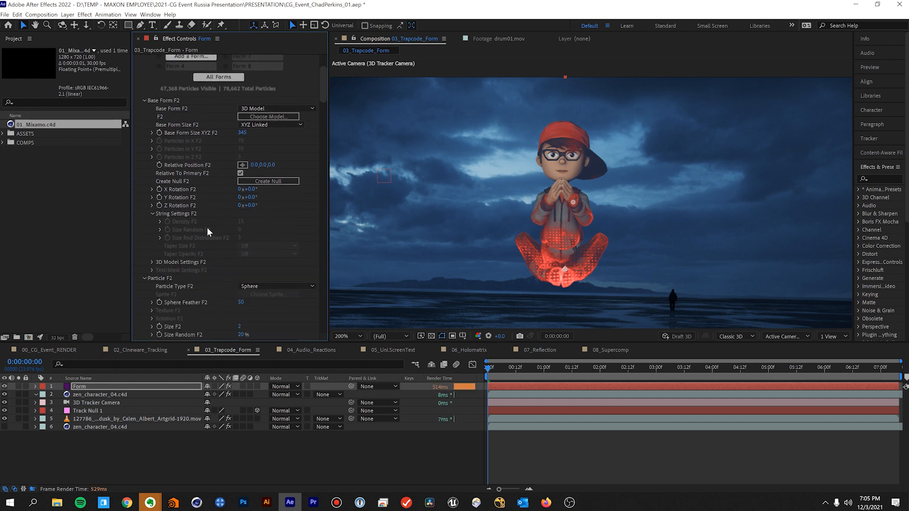
left_click(152, 262)
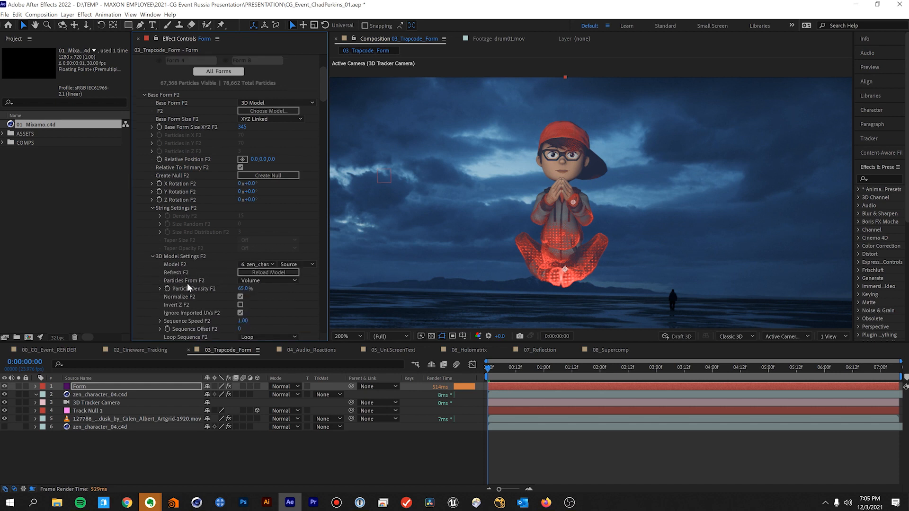
left_click(250, 281)
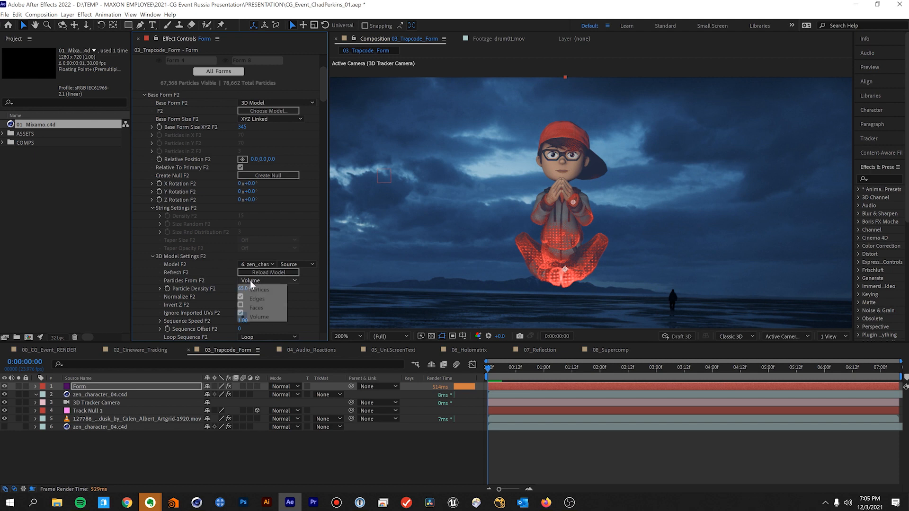
left_click(271, 302)
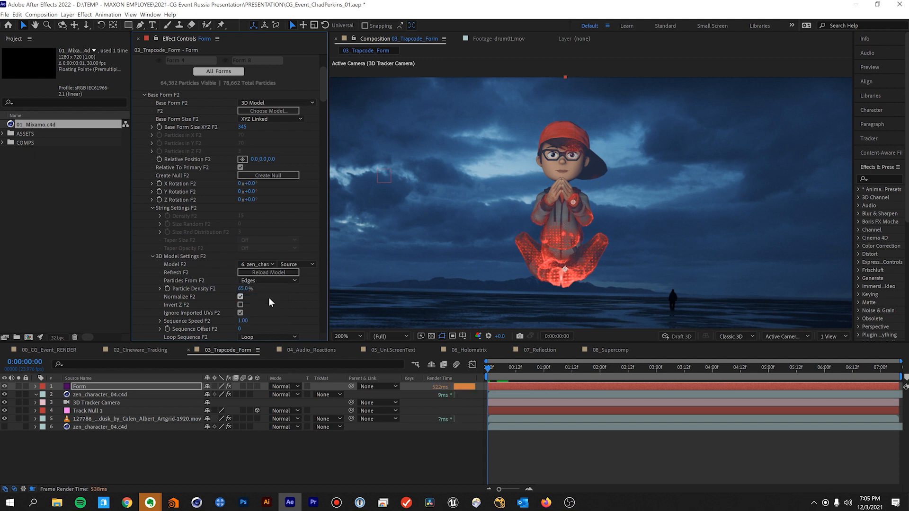
left_click(243, 289)
type("85")
key("Return")
Change Form 2's particle color to a light blue.
scroll(192, 267, "down", 3)
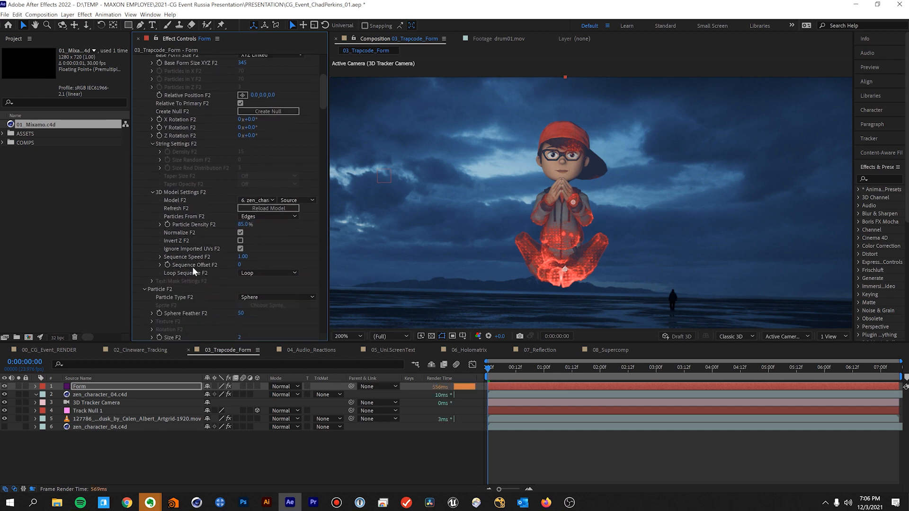
scroll(193, 271, "down", 5)
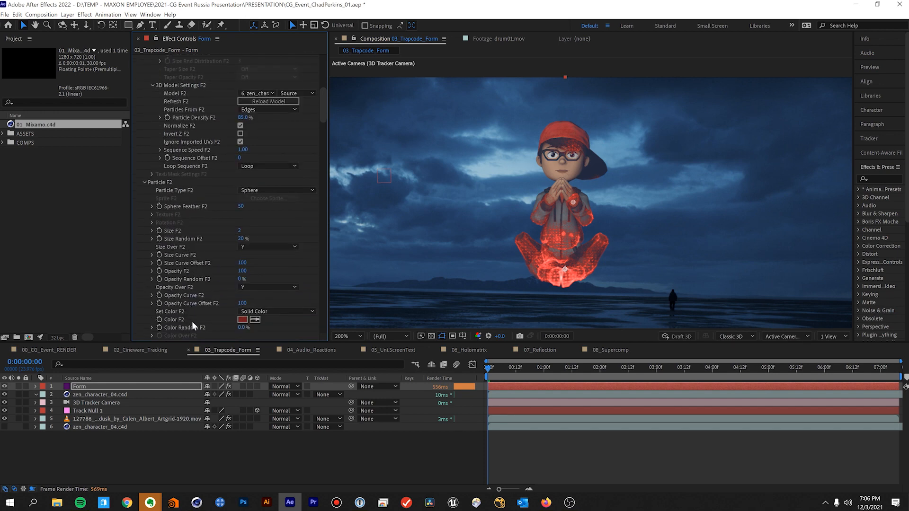
left_click(242, 321)
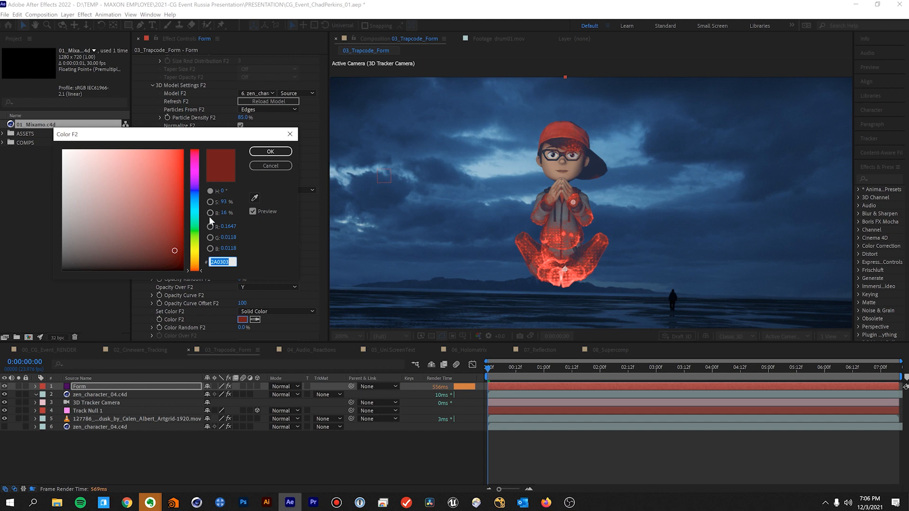
left_click(195, 197)
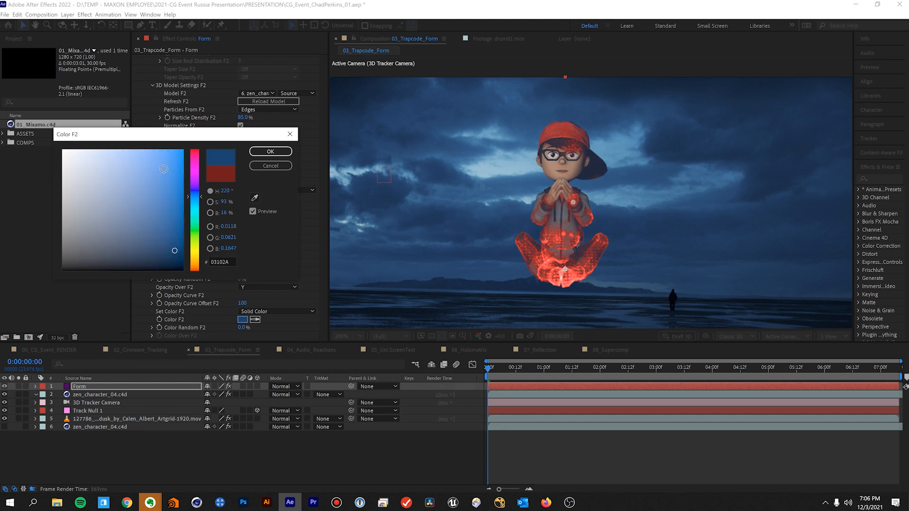
left_click(124, 154)
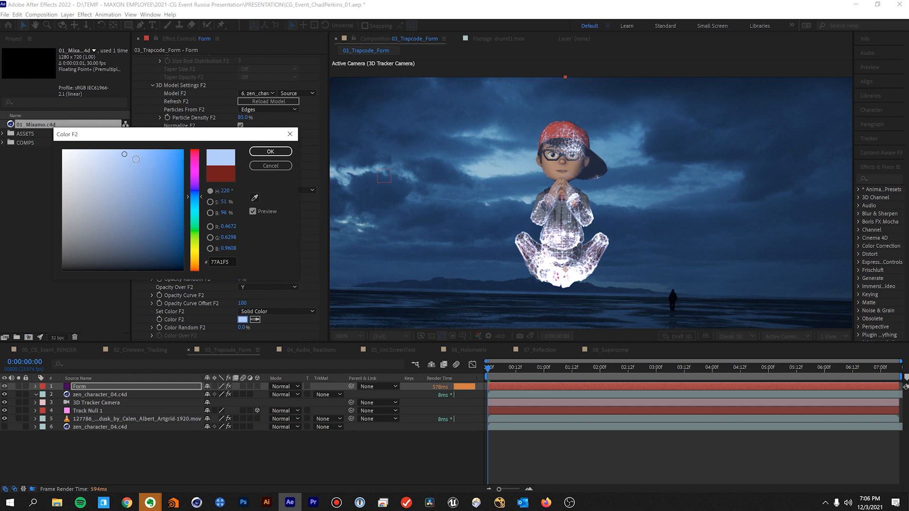
left_click(268, 152)
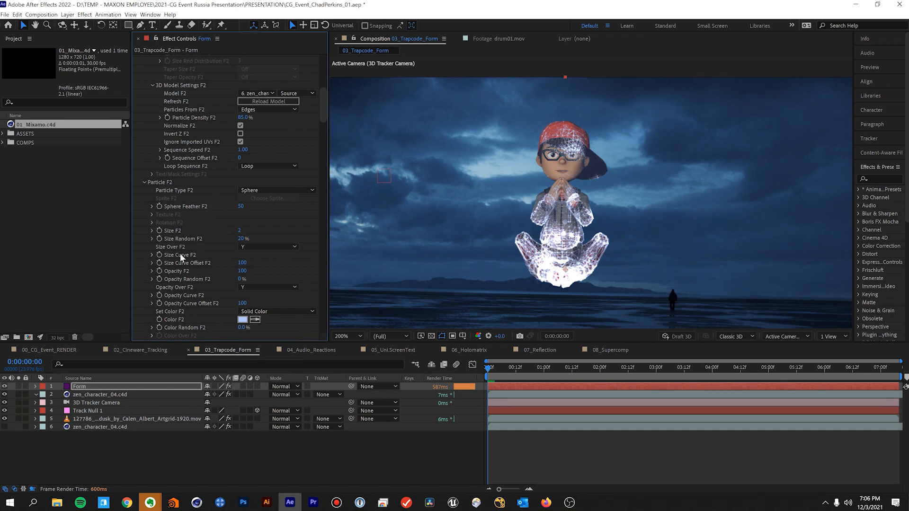
Set Form 2's particle Size to 1 and its Opacity to 20.
left_click(240, 230)
type("1")
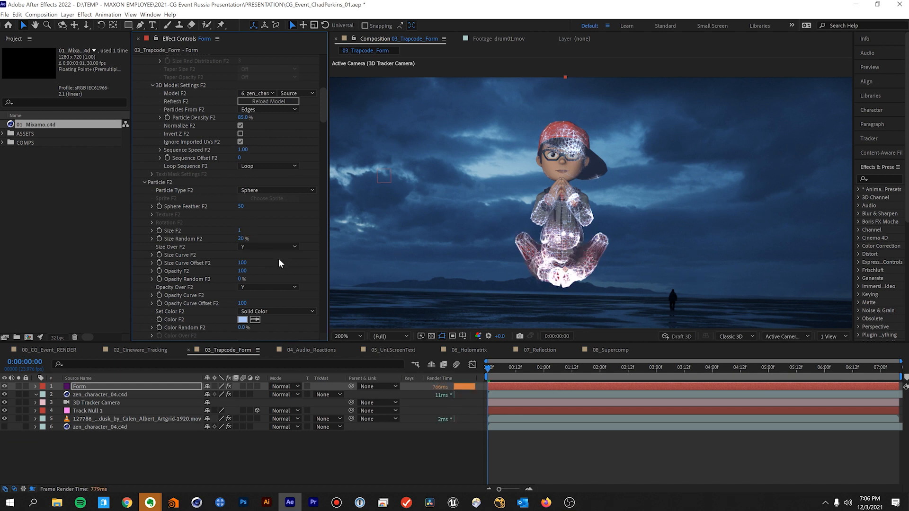
left_click(243, 271)
type("20")
key("Return")
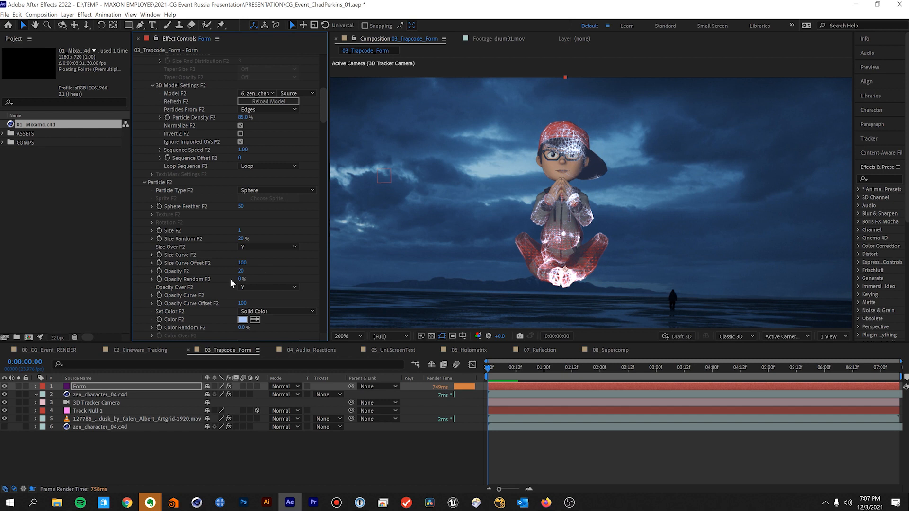
Set Form 2's Fractal Strength Over to Y and copy its Opacity Curve into the Fractal Strength Curve.
left_click(152, 295)
left_click(153, 238)
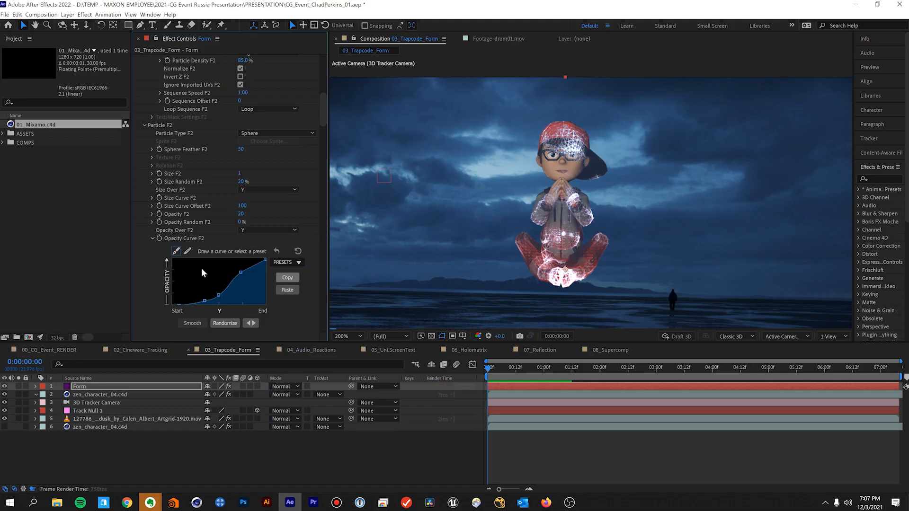
left_click(150, 238)
scroll(169, 251, "down", 15)
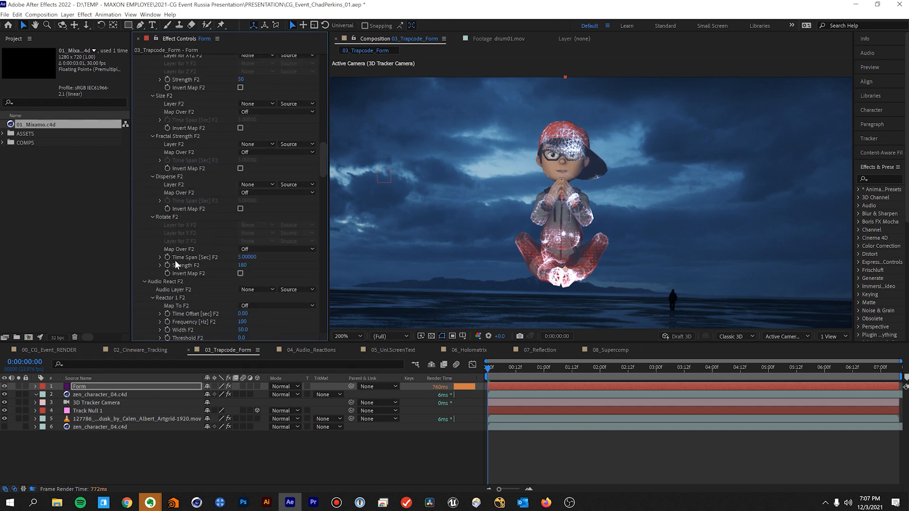
scroll(163, 258, "down", 4)
left_click(144, 175)
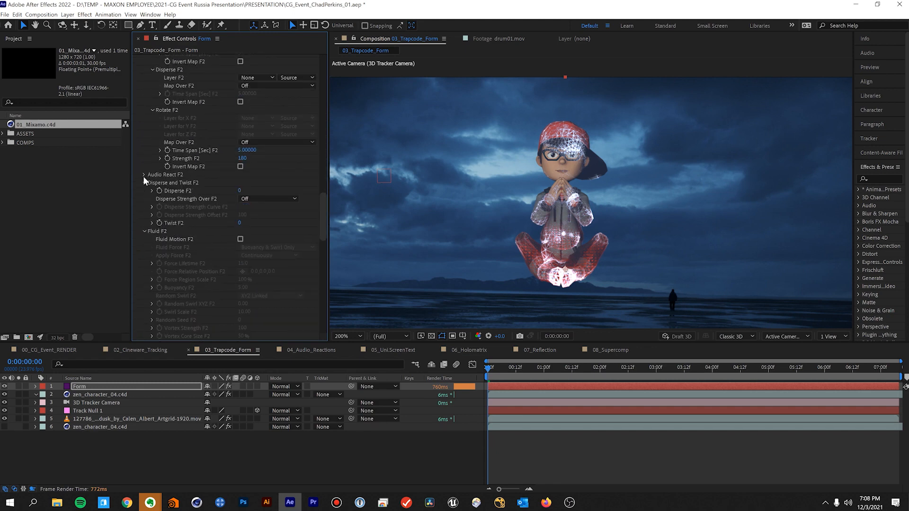
left_click(145, 183)
left_click(144, 191)
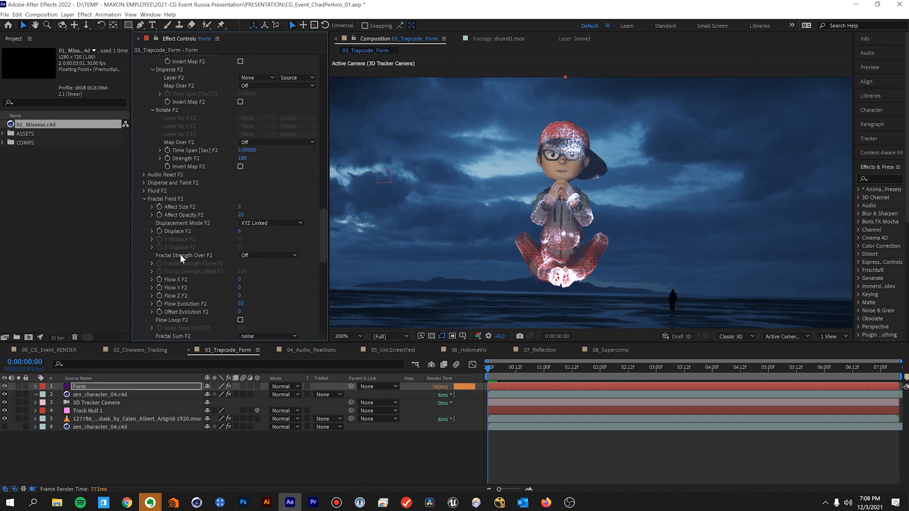
left_click(268, 258)
left_click(263, 282)
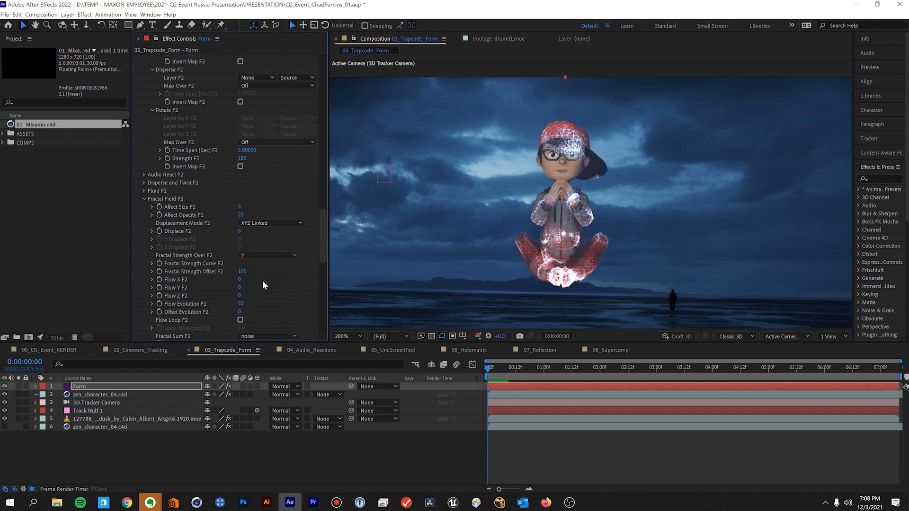
left_click(152, 264)
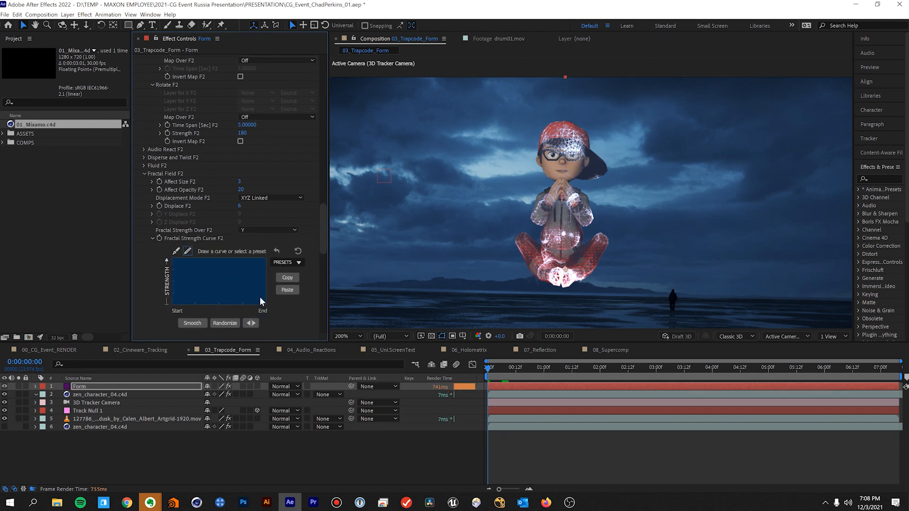
left_click(286, 291)
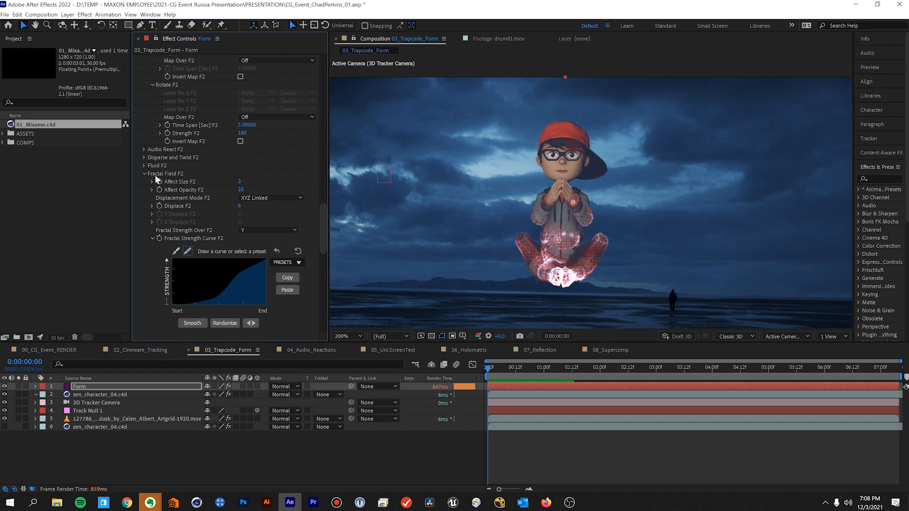
Set Form 2's Fractal Field Flow Evolution to 12 and preview the animation.
left_click(150, 238)
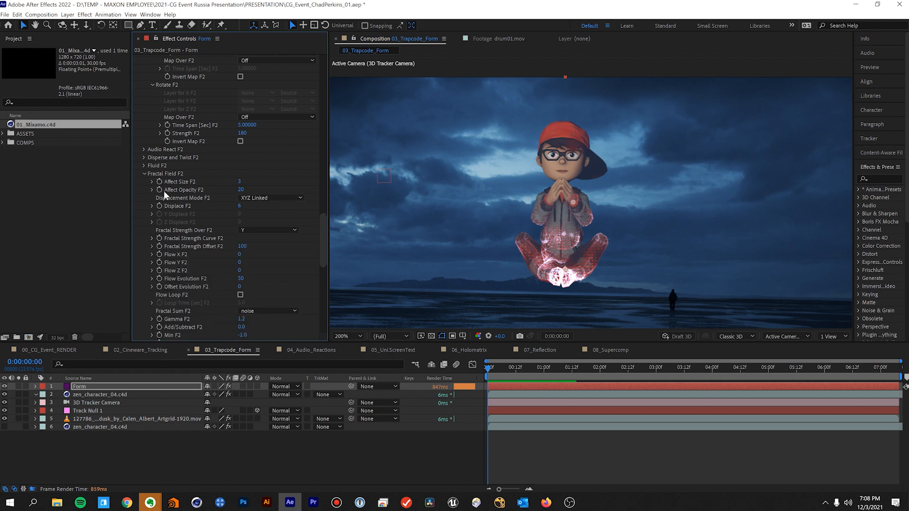
scroll(186, 258, "down", 1)
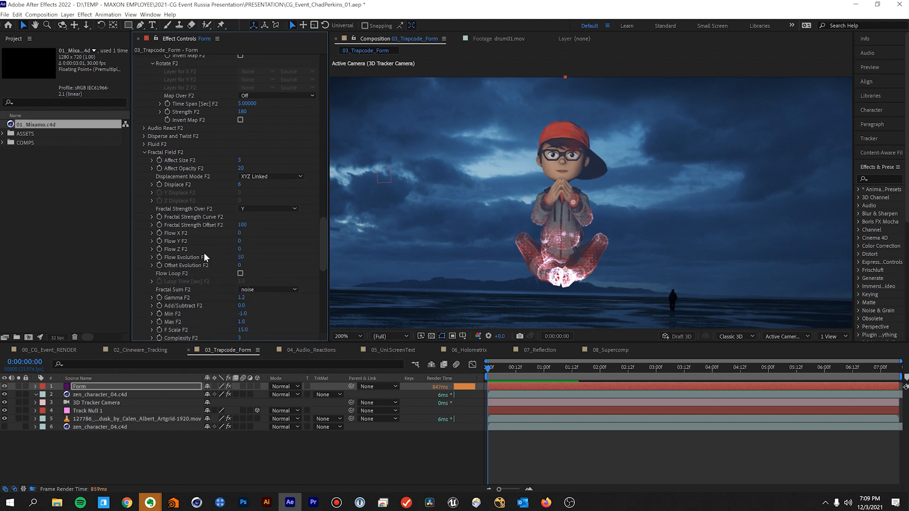
left_click(241, 258)
type("12")
key("Return")
key("space")
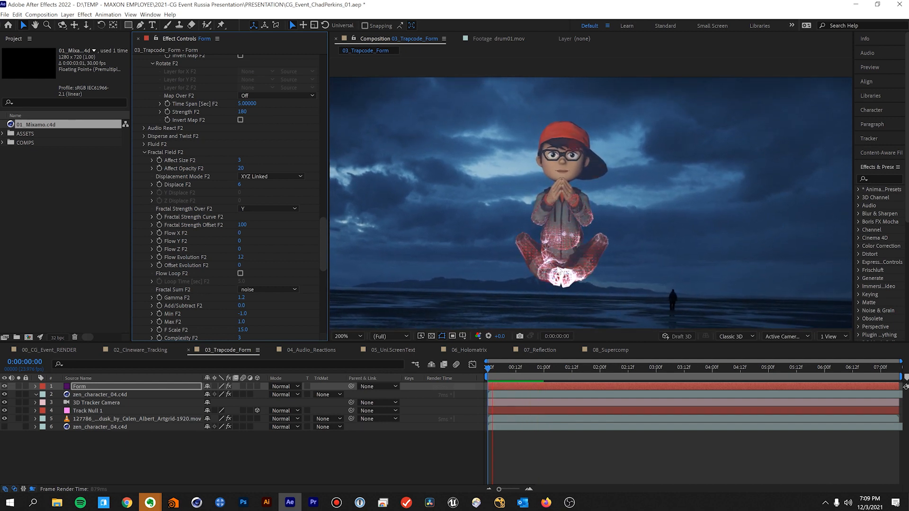
key("space")
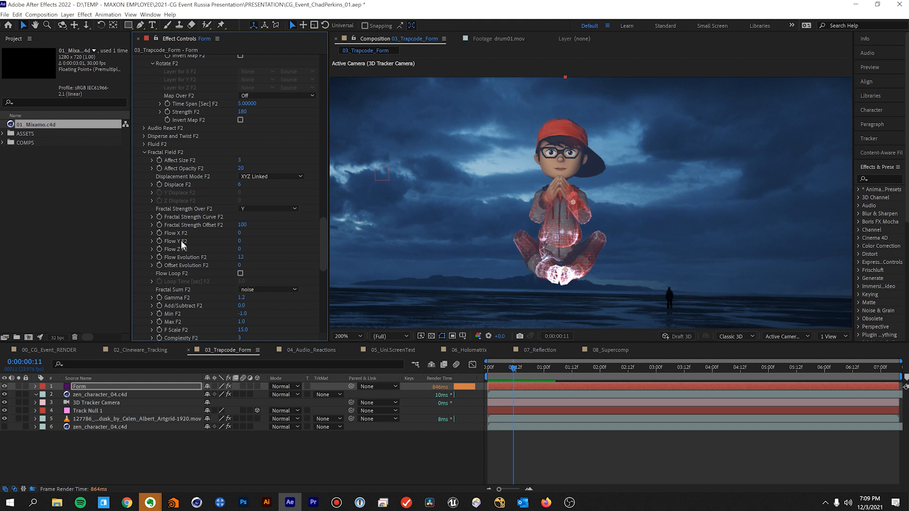
Set Form 2's Flow Y to -20 and preview the animation from the start.
left_click(239, 242)
type("-20")
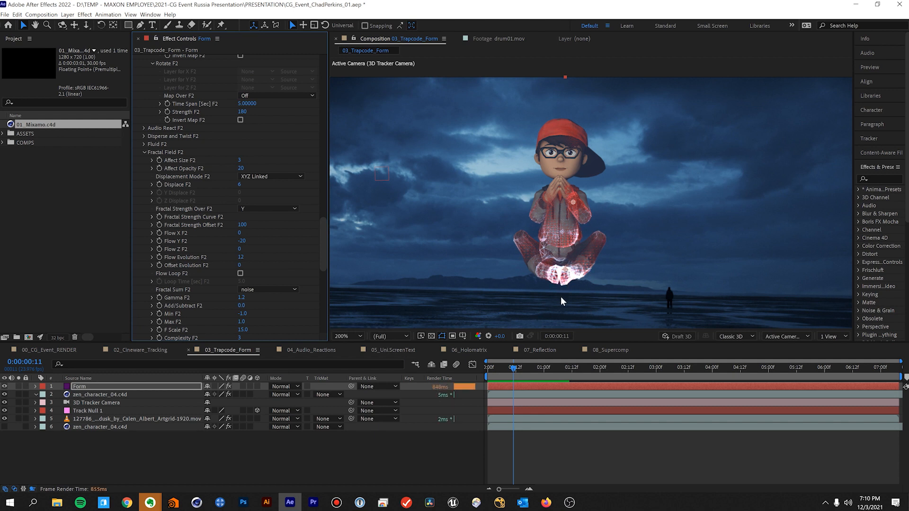
key("Home")
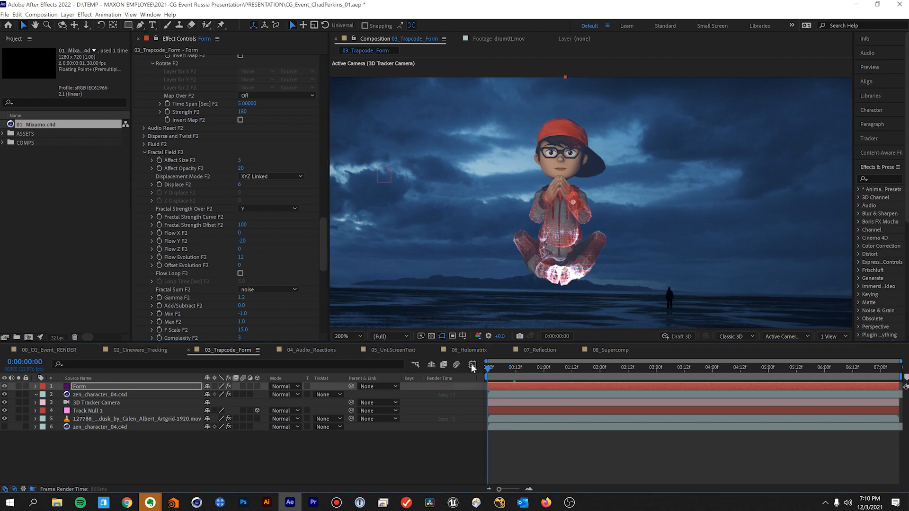
key("space")
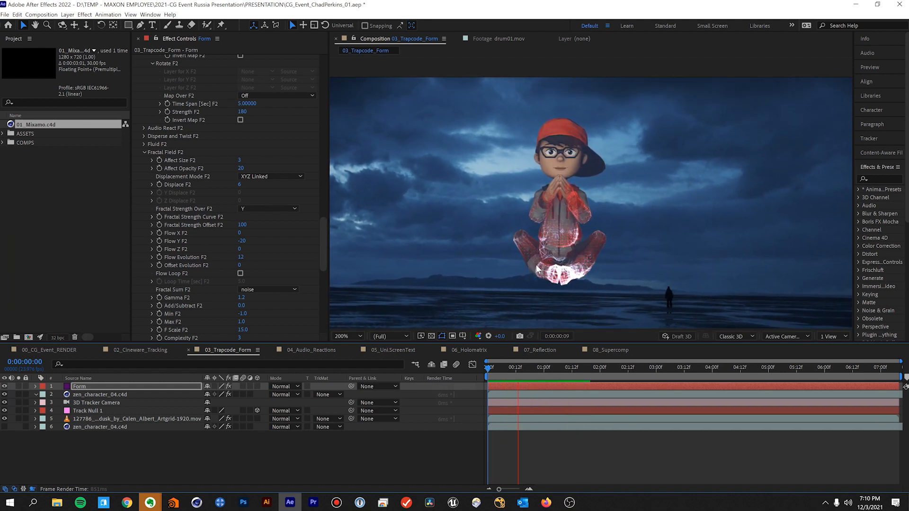
key("space")
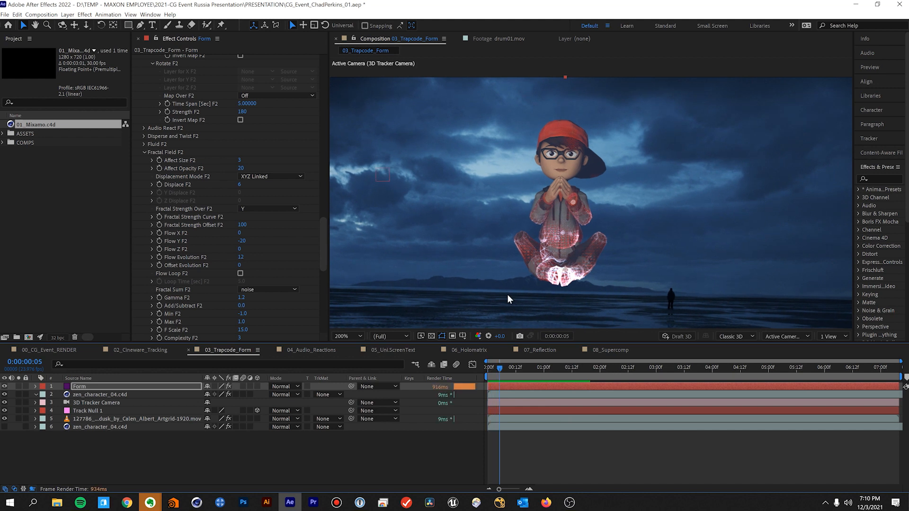
Switch to the 04_Audio_Reactions composition and select its Form layer.
left_click(314, 349)
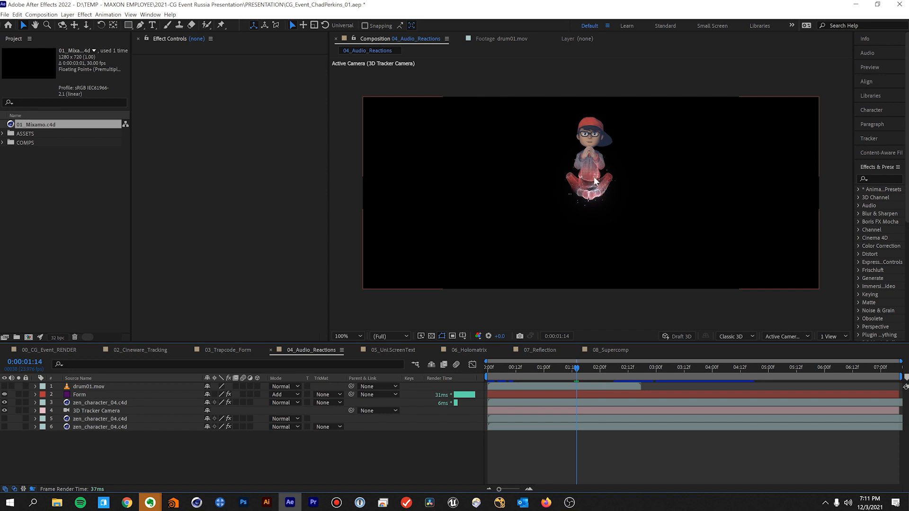
scroll(589, 171, "up", 1)
left_click(576, 206)
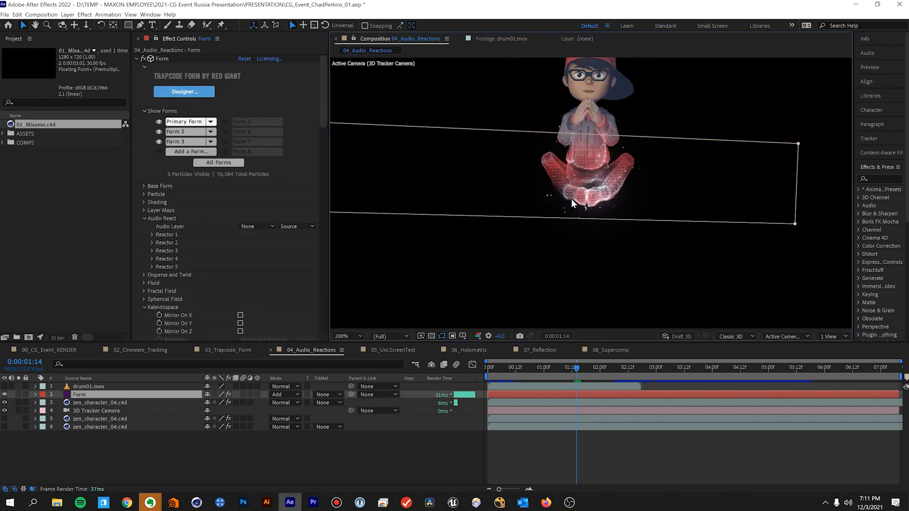
left_click(232, 350)
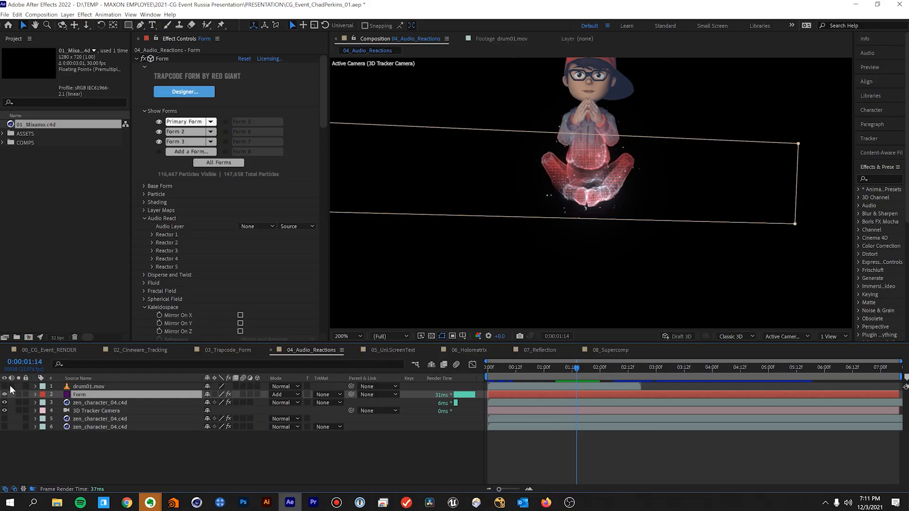
Show and solo the drum01.mov layer with its audio on and play it from the start.
left_click(7, 386)
left_click(20, 385)
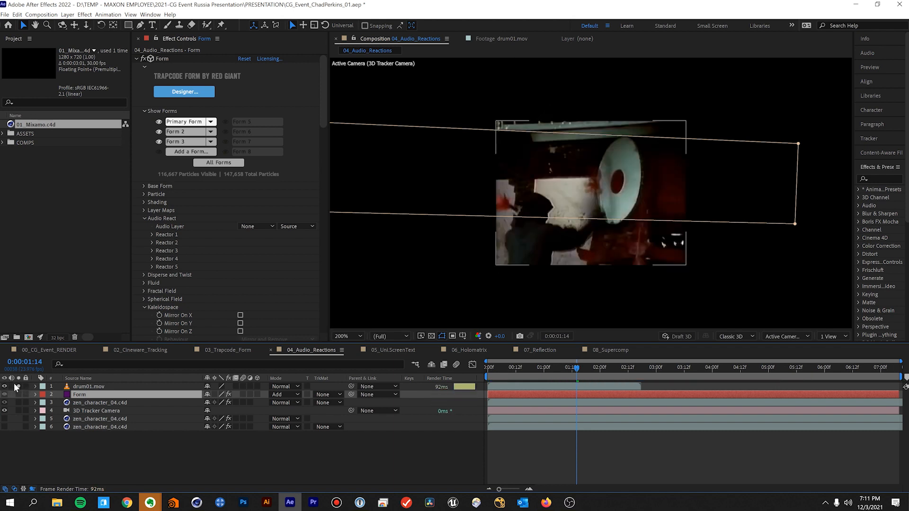
left_click_drag(501, 367, 489, 369)
left_click(418, 472)
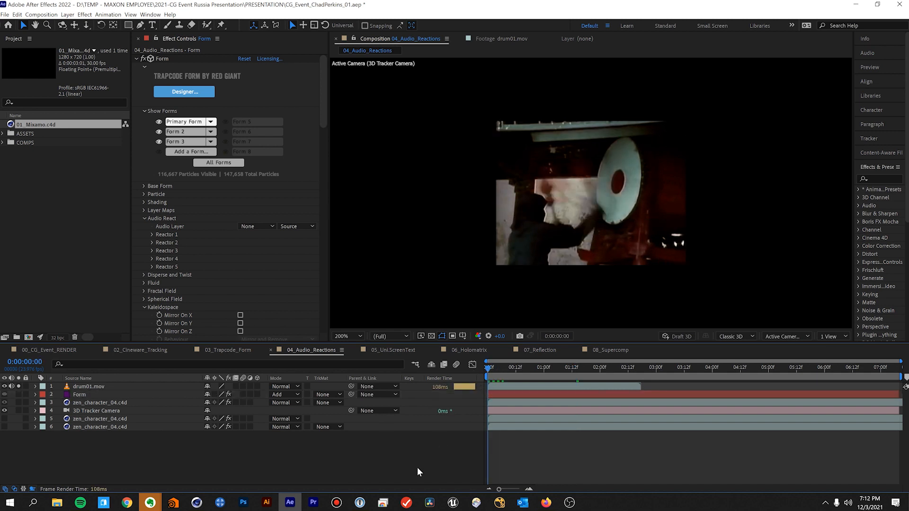
key("space")
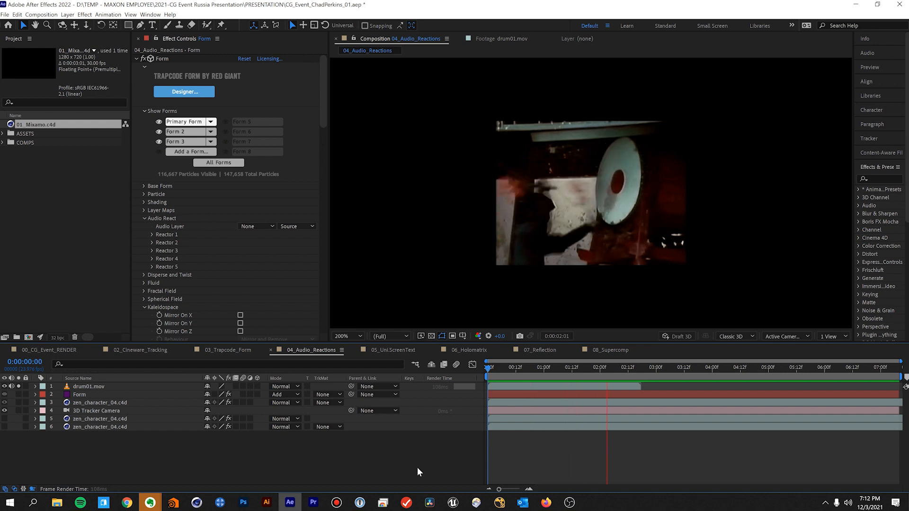
key("space")
Move the playhead to 0:00:02:04, then unsolo and hide the drum01.mov layer.
left_click_drag(544, 368, 610, 368)
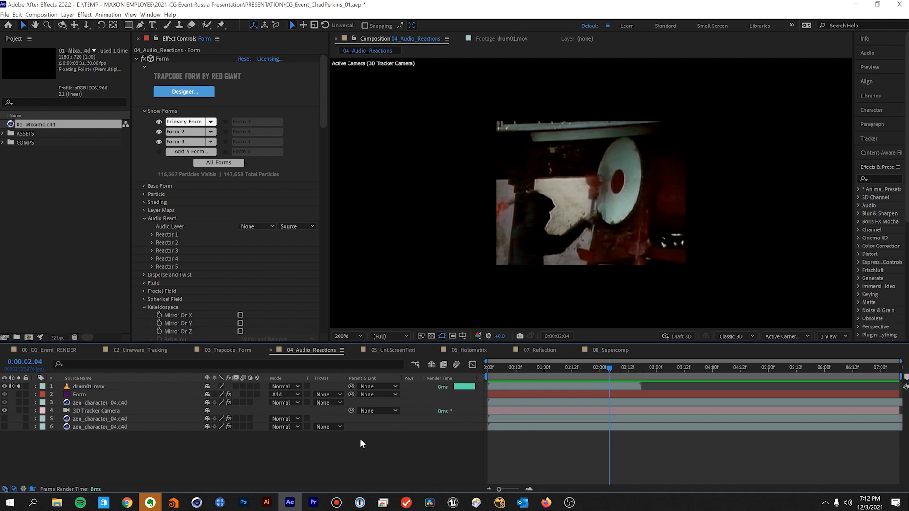
left_click(18, 386)
left_click(6, 387)
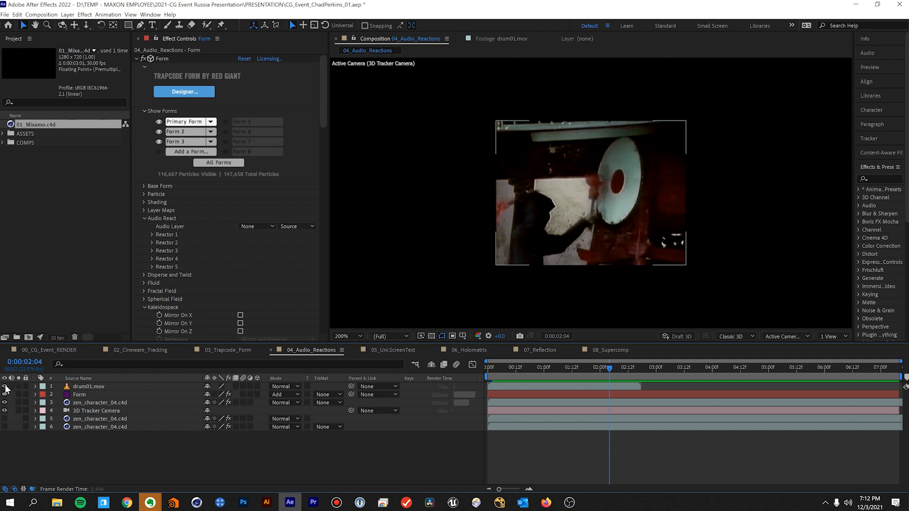
Move the drum01.mov layer to the bottom of the layer stack and select the Form layer.
left_click(82, 386)
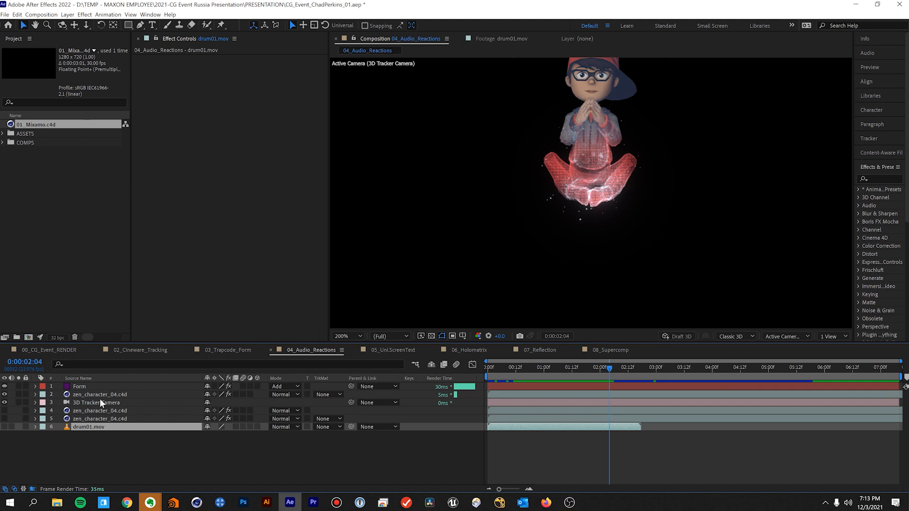
left_click(104, 385)
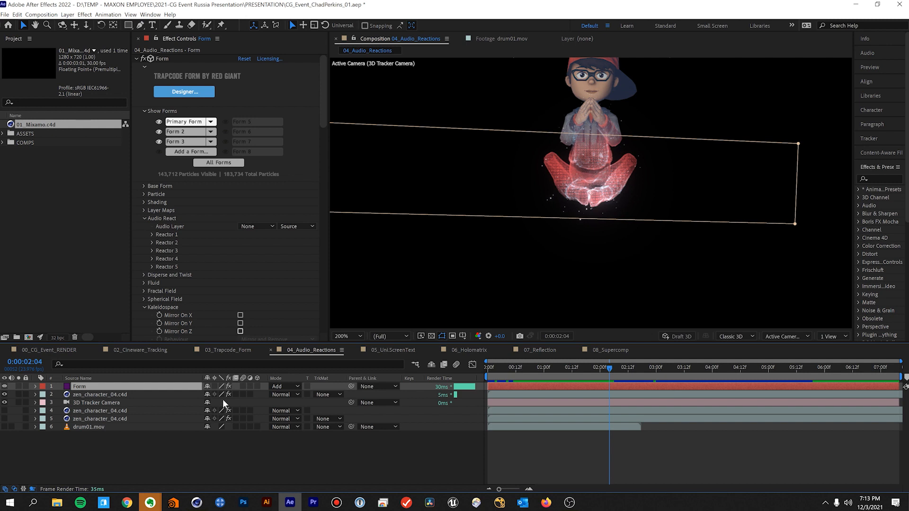
Solo the visible zen_character_04.c4d layer and the Form layer in turn to examine each one alone, then unsolo both.
left_click(19, 394)
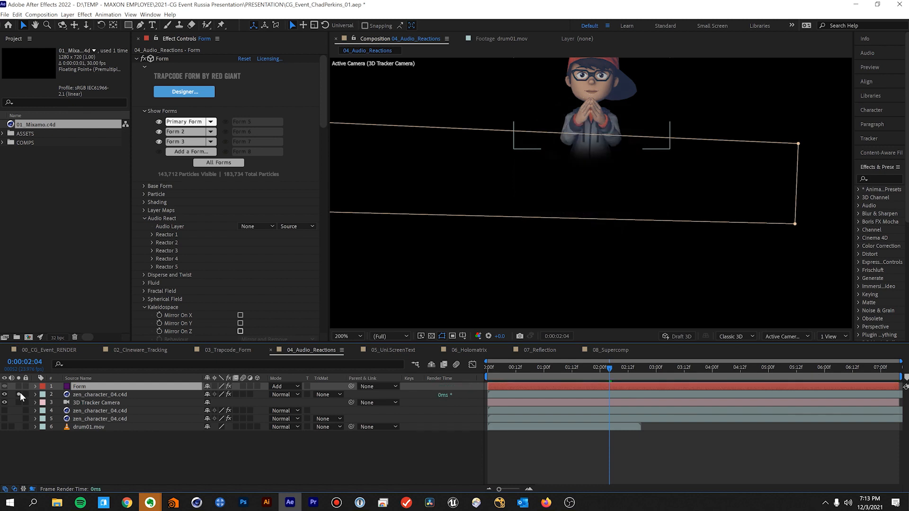
left_click(20, 392)
left_click(19, 385)
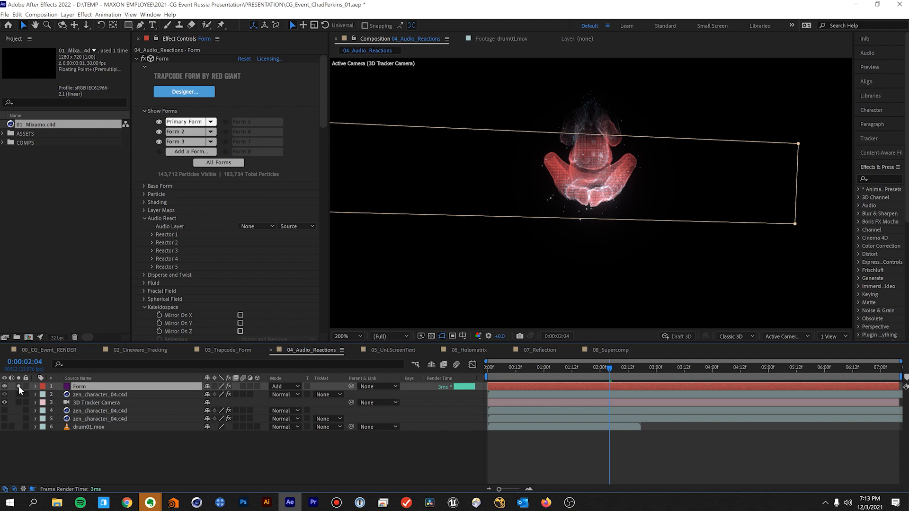
left_click(18, 385)
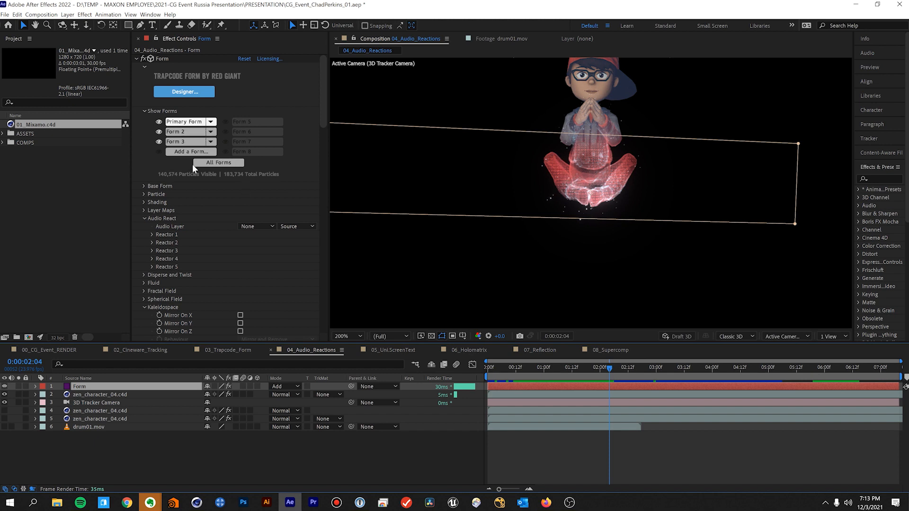
Switch to Form 2 and choose drum01.mov as its Audio React audio layer.
left_click(188, 134)
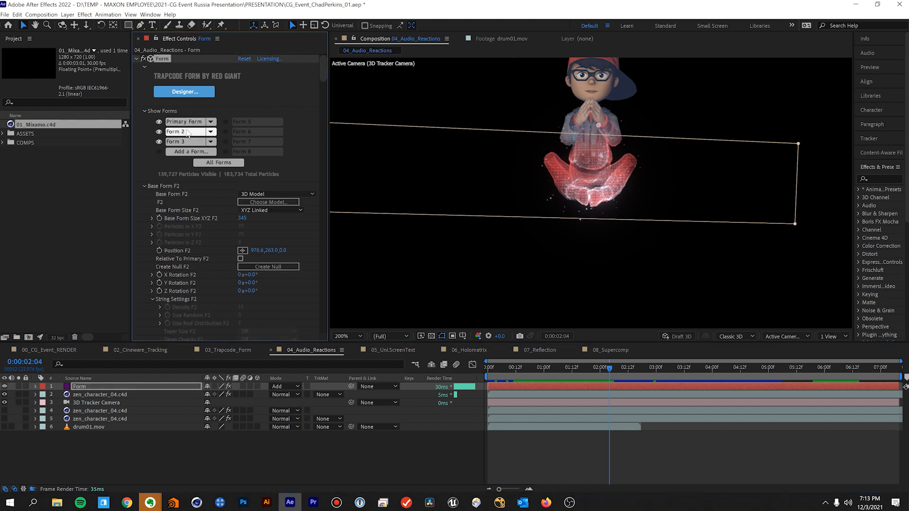
left_click(141, 186)
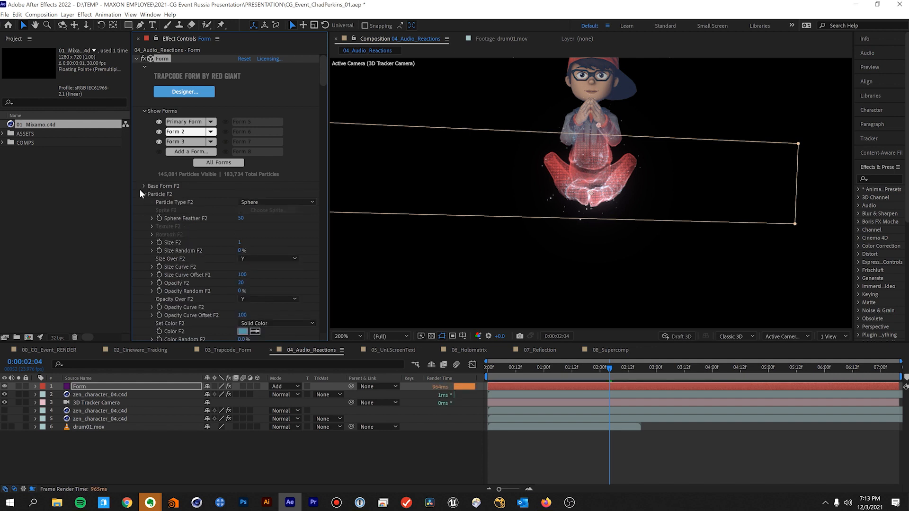
left_click(142, 195)
left_click(143, 202)
left_click(143, 209)
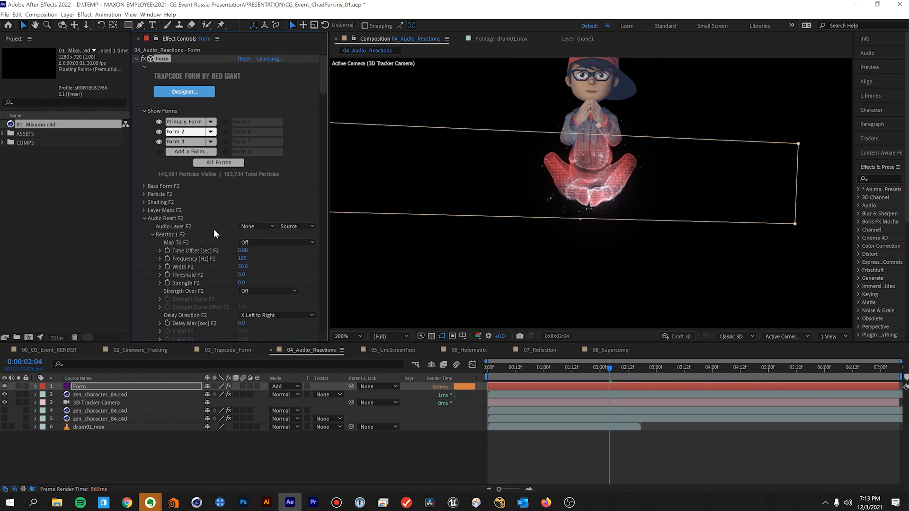
left_click(255, 226)
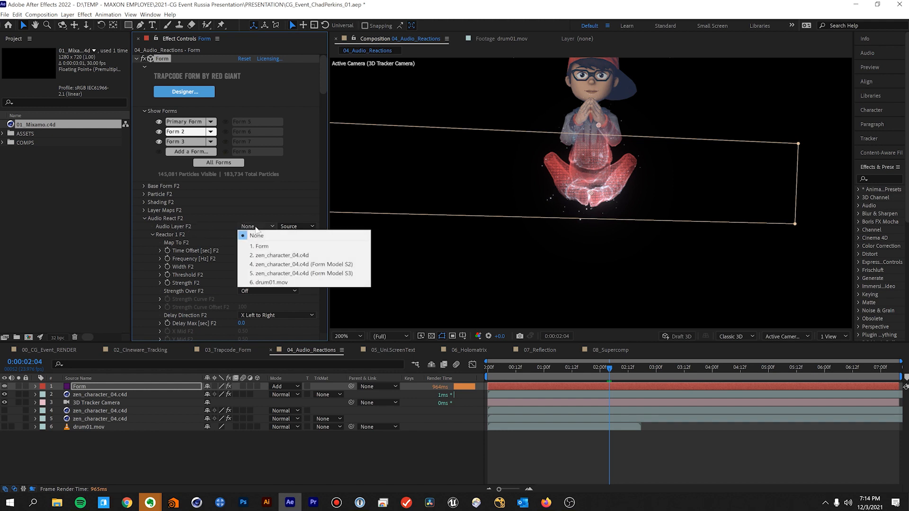
left_click(286, 282)
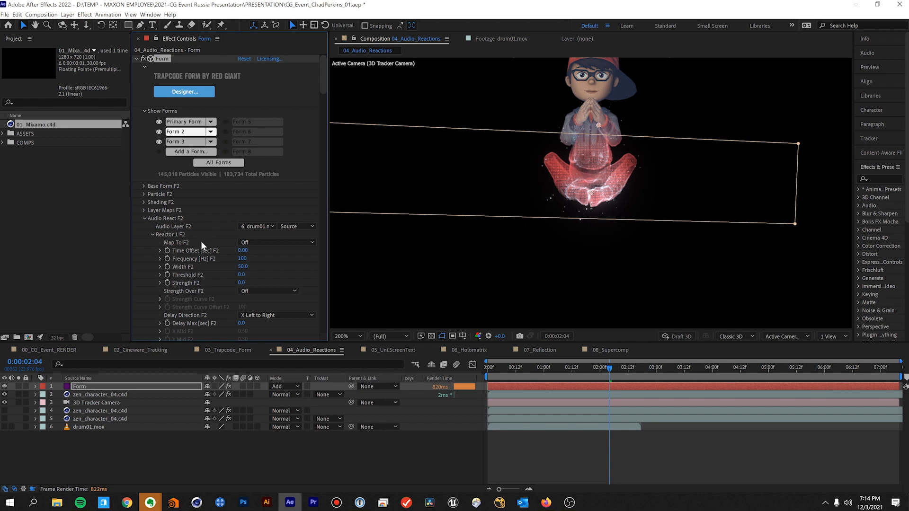
Map Form 2's Reactor 1 to Displace Z and preview the animation from the start.
scroll(200, 238, "down", 3)
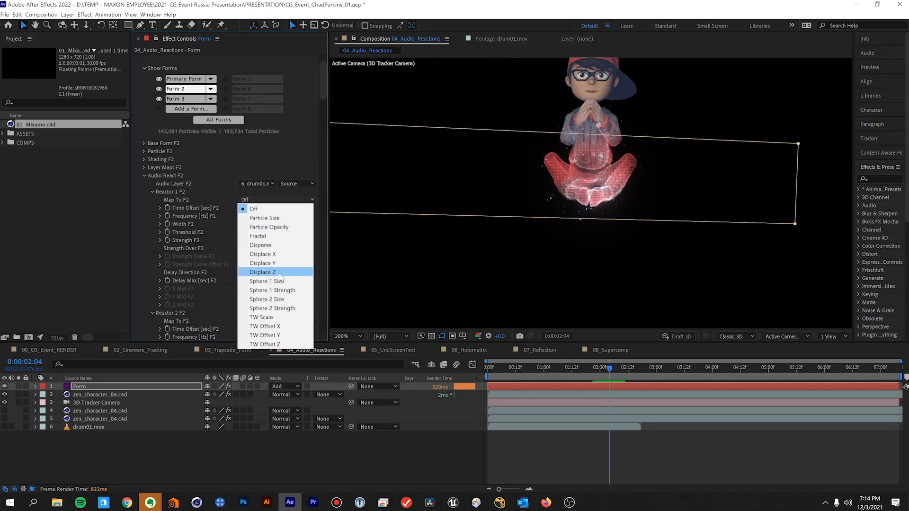
left_click(279, 274)
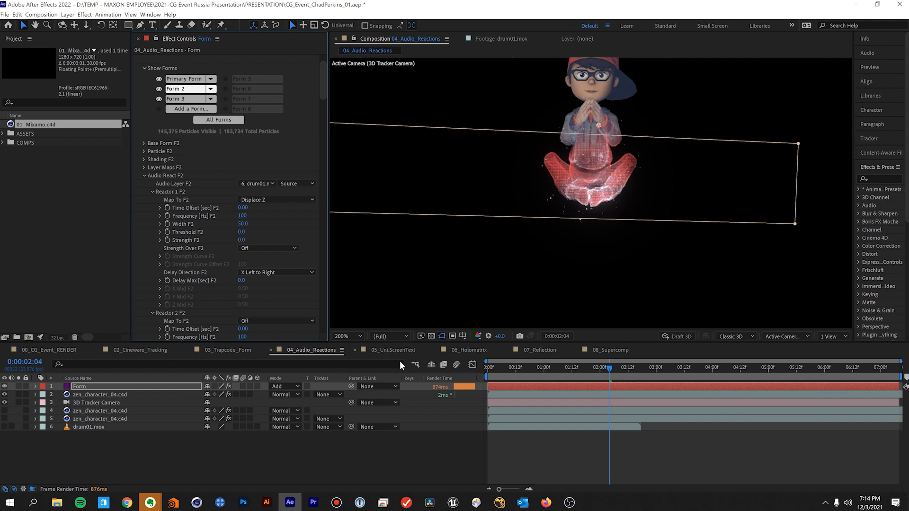
left_click(488, 368)
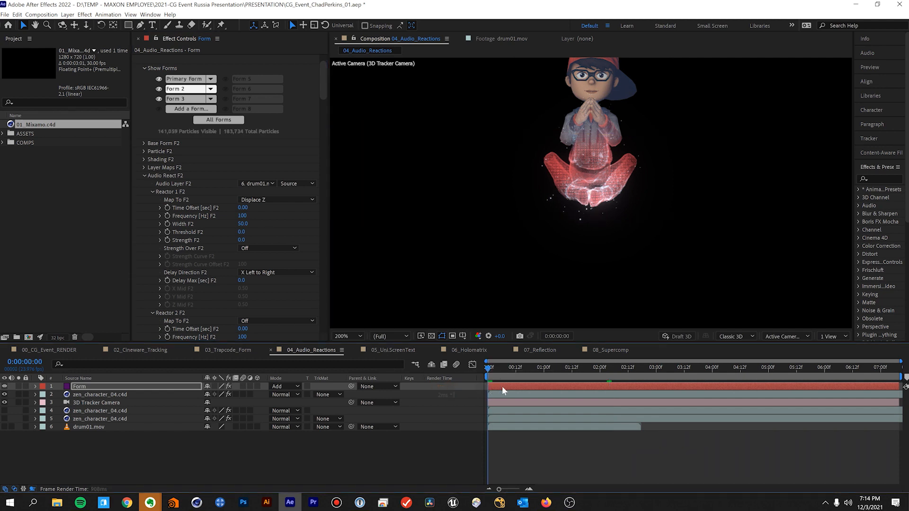
key("space")
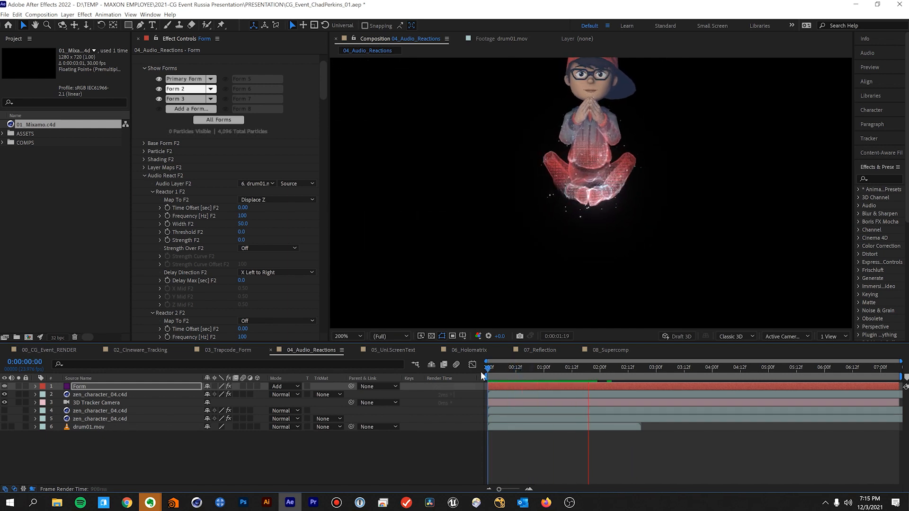
key("space")
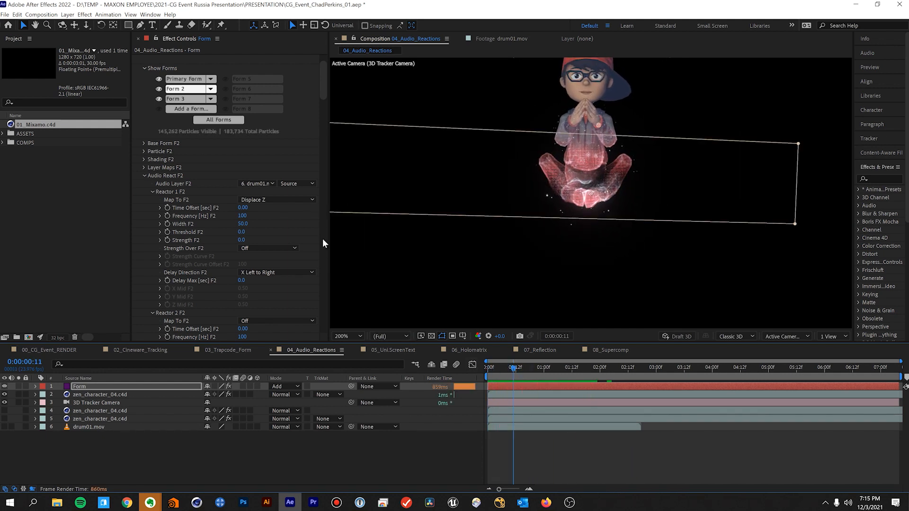
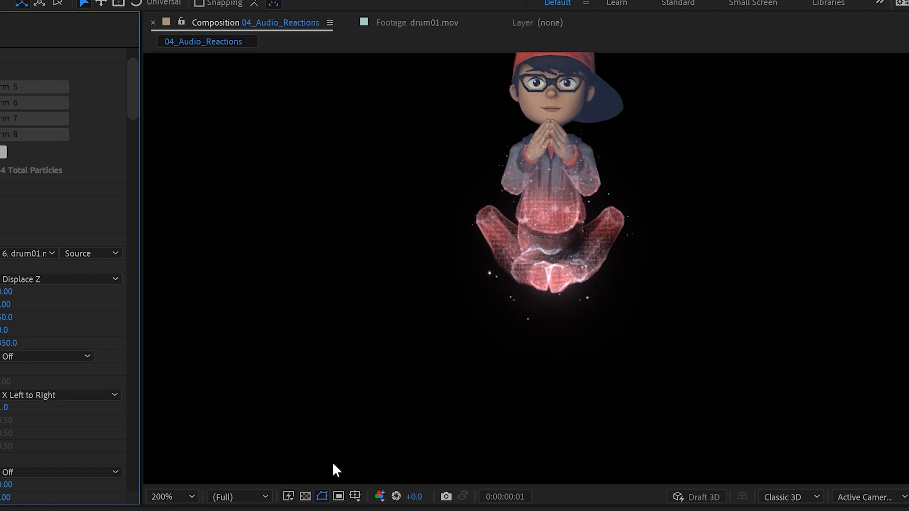
Stop the audio reaction preview and play the final composite in the 00_CG_Event_RENDER composition.
key("space")
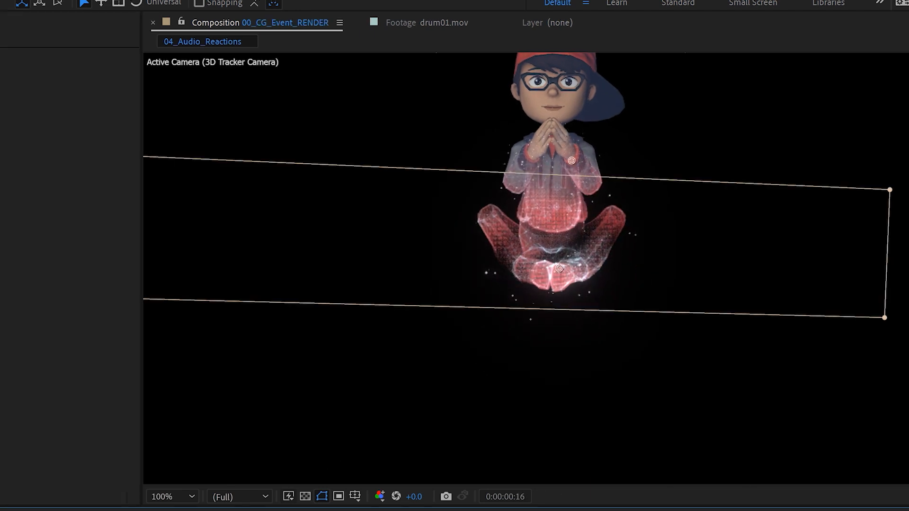
scroll(606, 274, "up", 1)
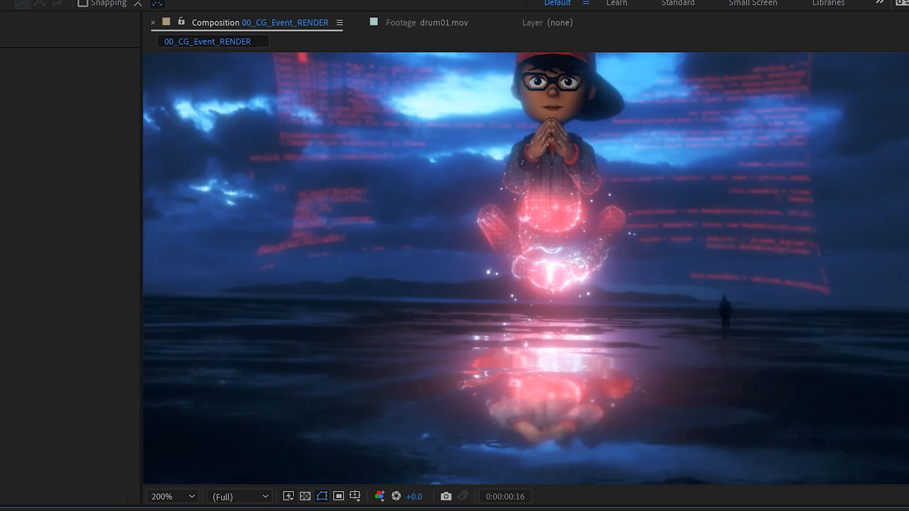
key("space")
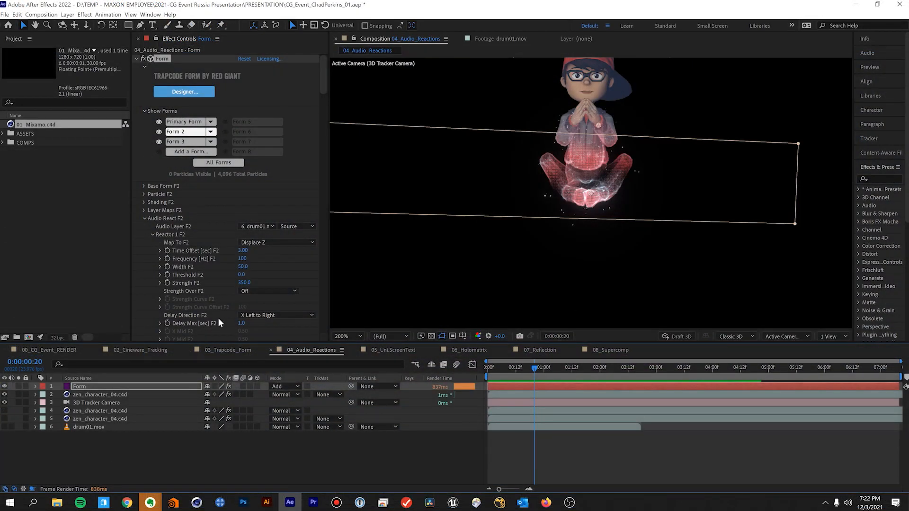
Map Form 2's Reactor 2 to Disperse and set its time offset to 3 seconds.
left_click(153, 235)
left_click(153, 242)
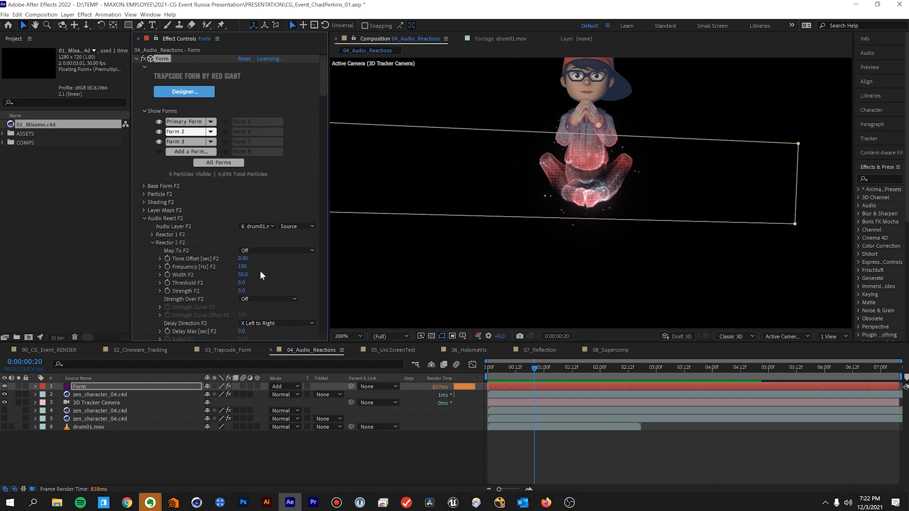
left_click(263, 252)
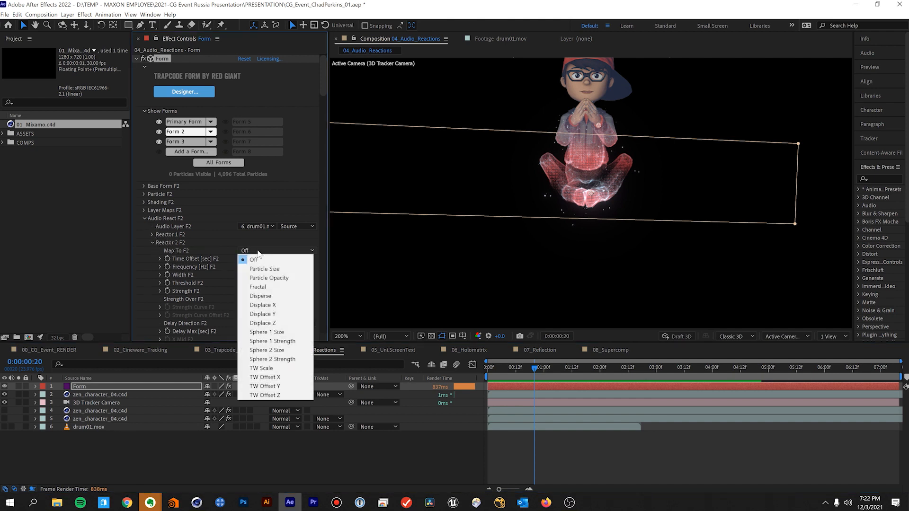
left_click(278, 296)
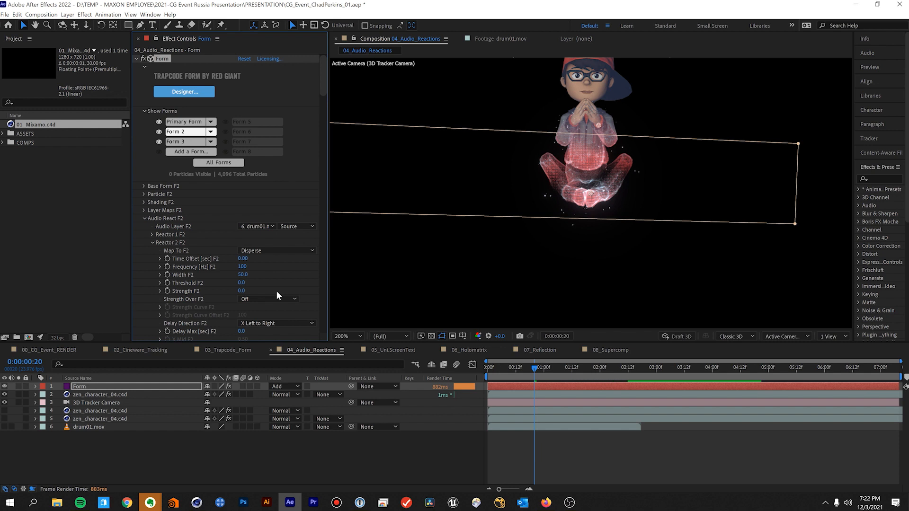
left_click(241, 259)
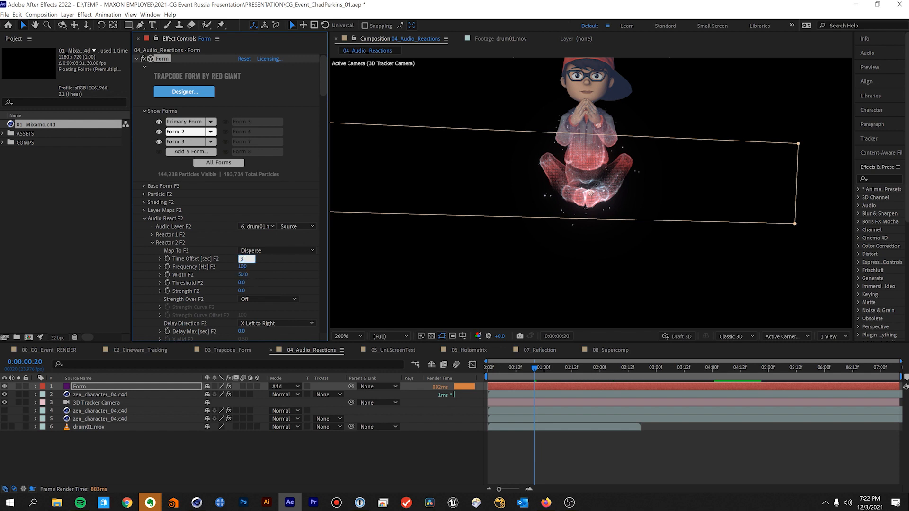
key("Return")
At 0:00:03:03, set Form 2's Reactor 2 Strength to 350 and Delay Max to 1 second.
left_click(659, 369)
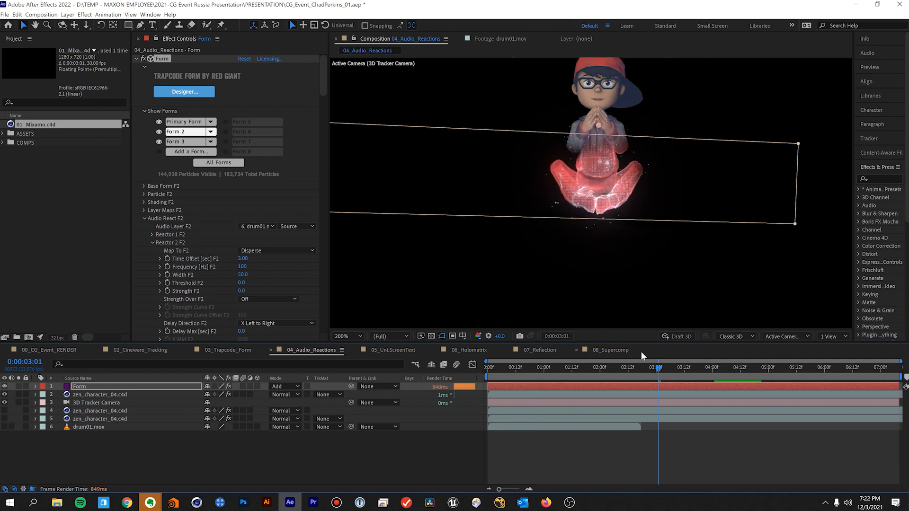
left_click(662, 369)
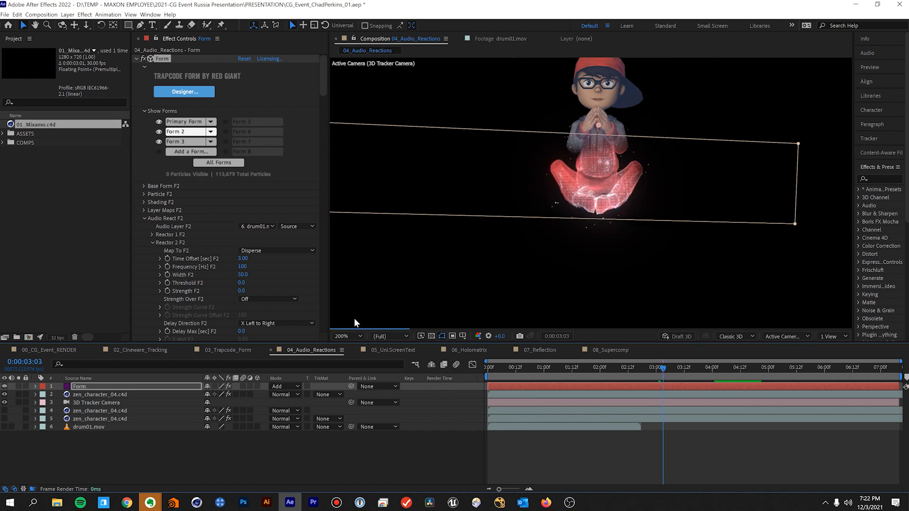
left_click(241, 291)
type("350")
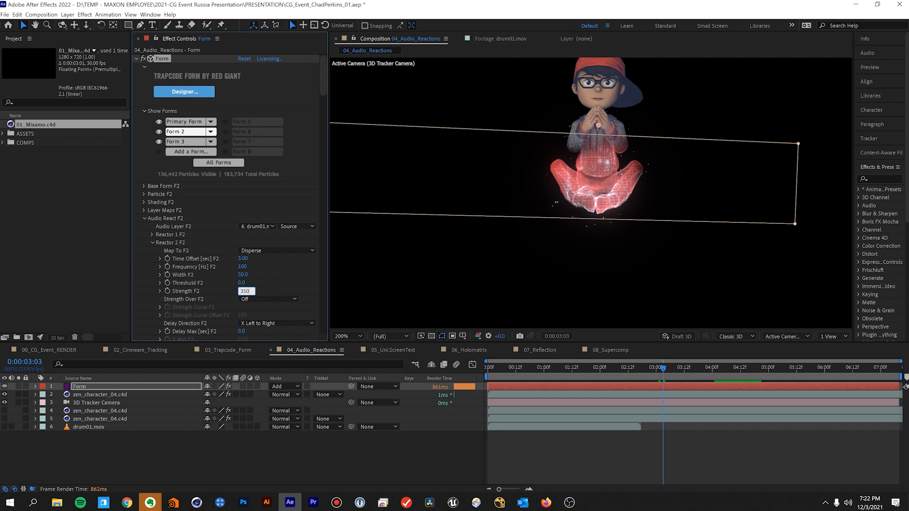
key("Return")
left_click(241, 331)
type("1")
key("Return")
scroll(212, 292, "down", 3)
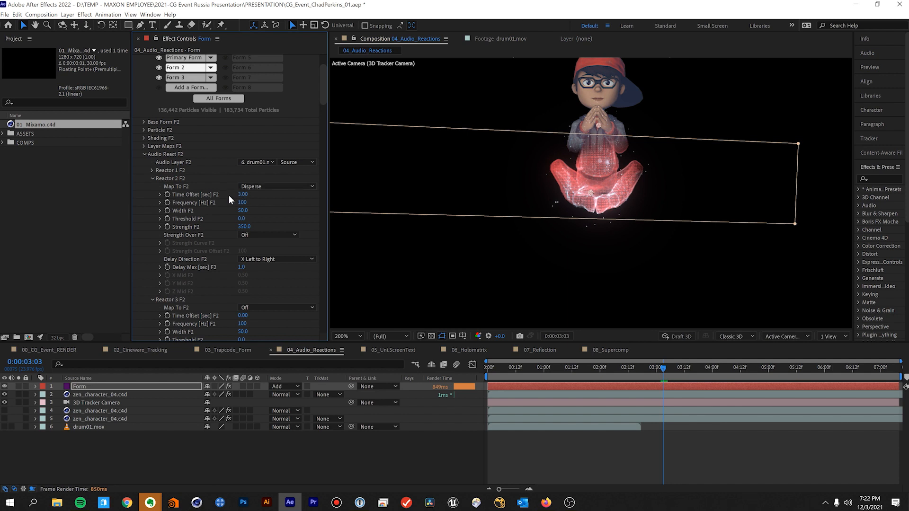
Collapse Form 2's Audio React settings and edit the Disperse amount under Disperse and Twist.
left_click(144, 154)
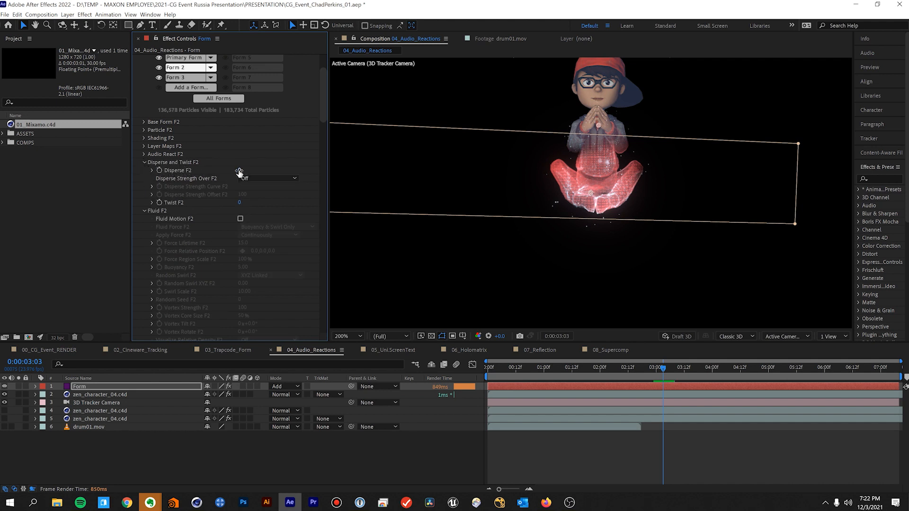
left_click(240, 171)
key("Return")
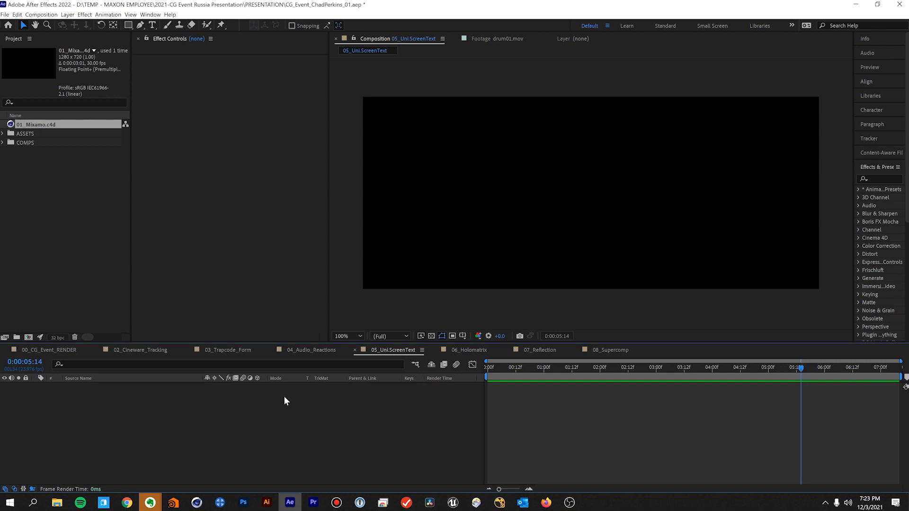
Create a new solid 400 px wide and 250 px high in the 05_Uni.ScreenText composition.
key("ctrl+y")
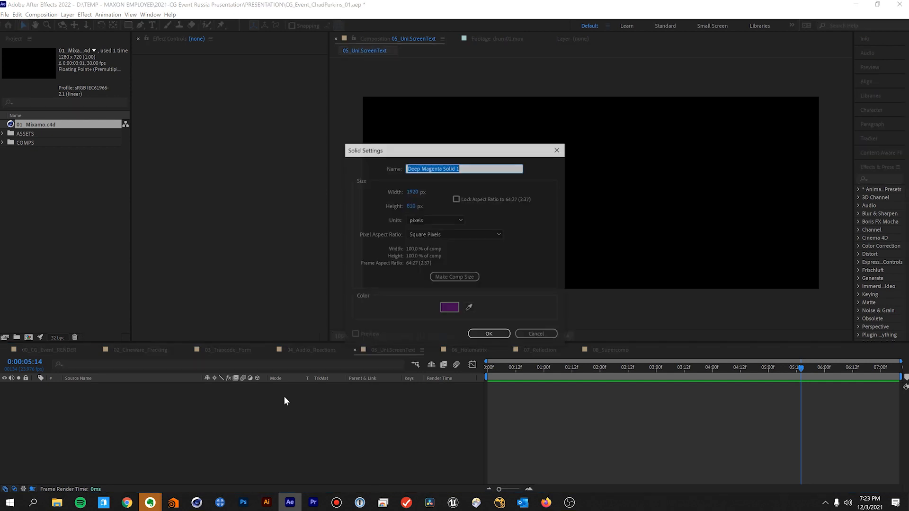
key("Tab")
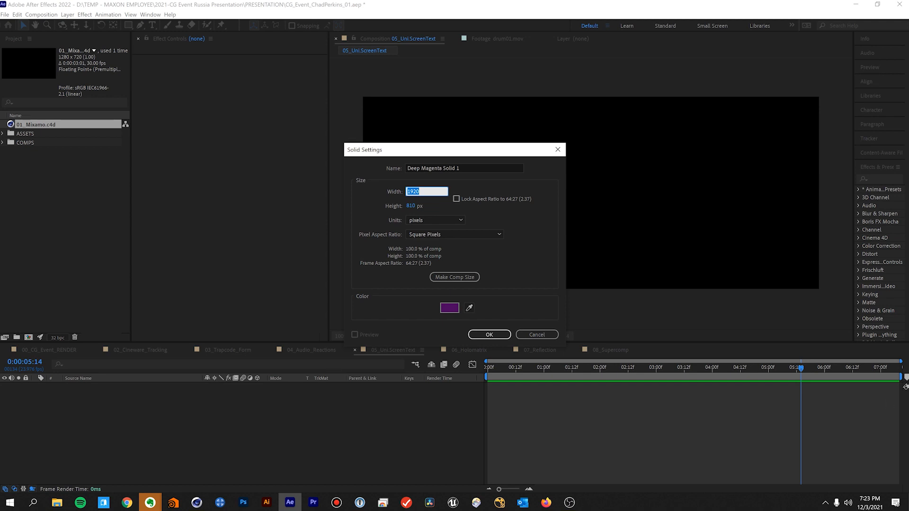
type("400")
key("Tab")
type("250")
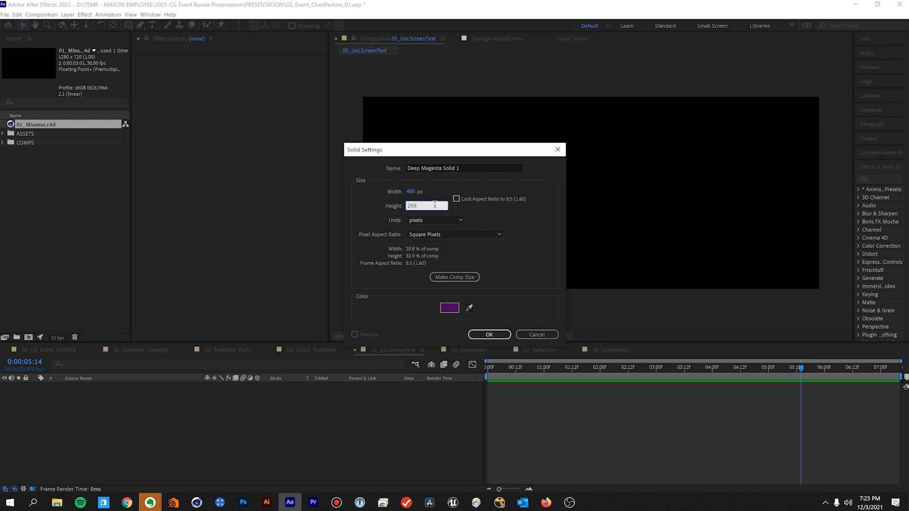
key("Return")
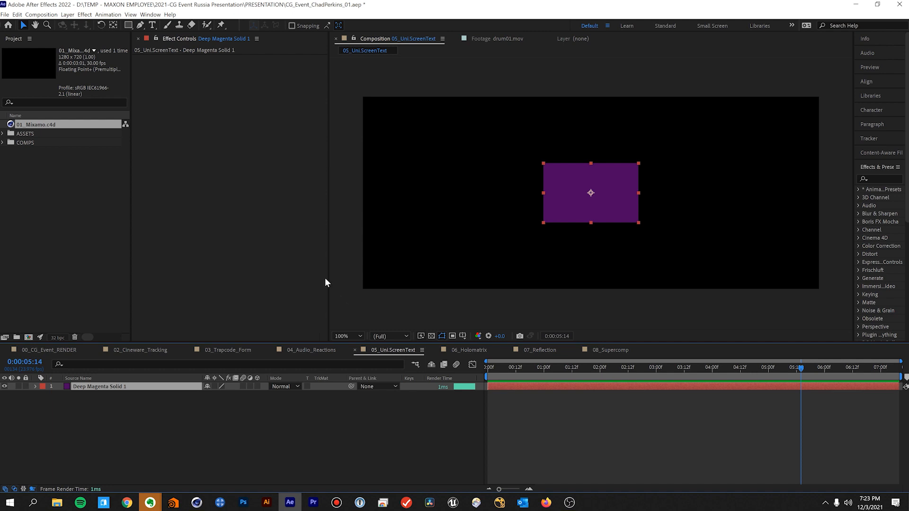
key("ctrl+space")
type("scree")
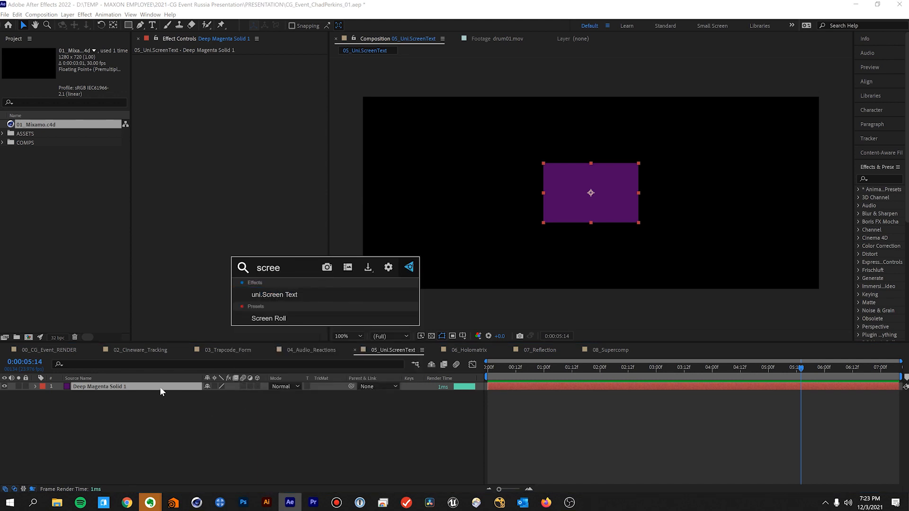
key("Return")
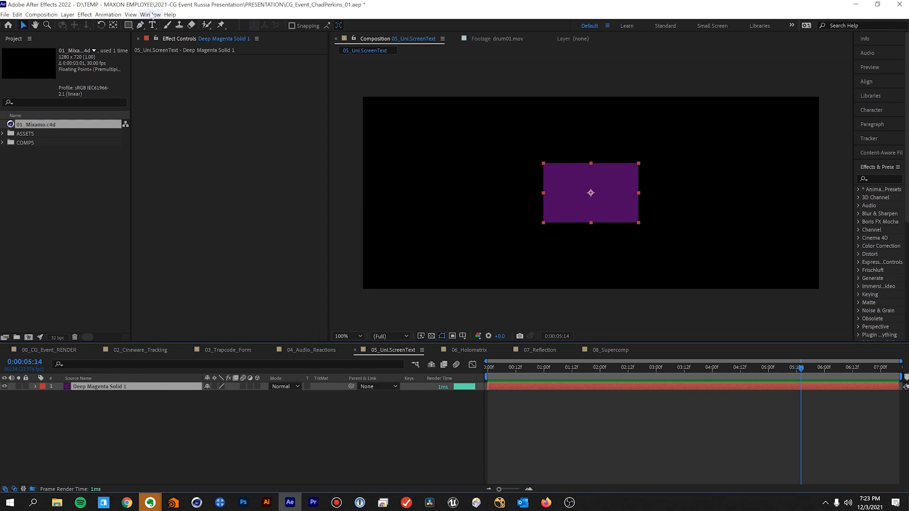
Open the RG Universe Dashboard and show the presets of the Screen Text effect from the Text category.
left_click(150, 14)
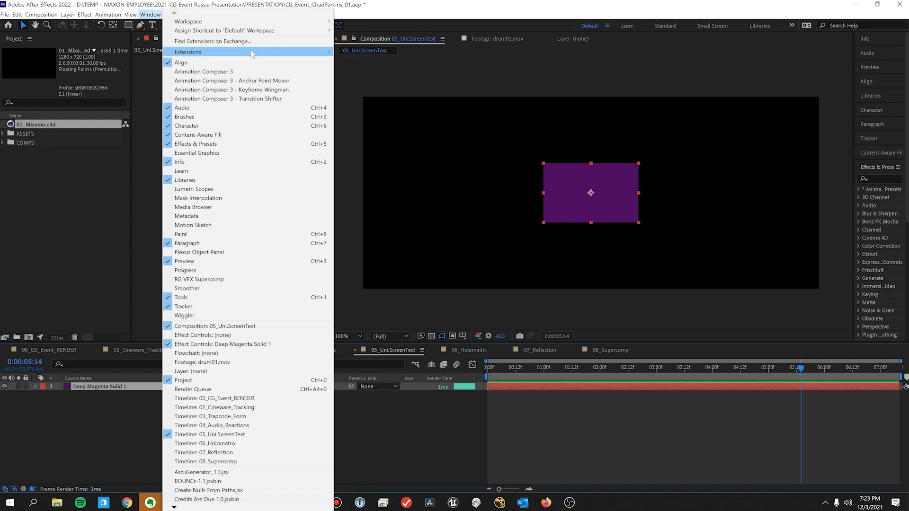
mouse_move(251, 53)
left_click(375, 89)
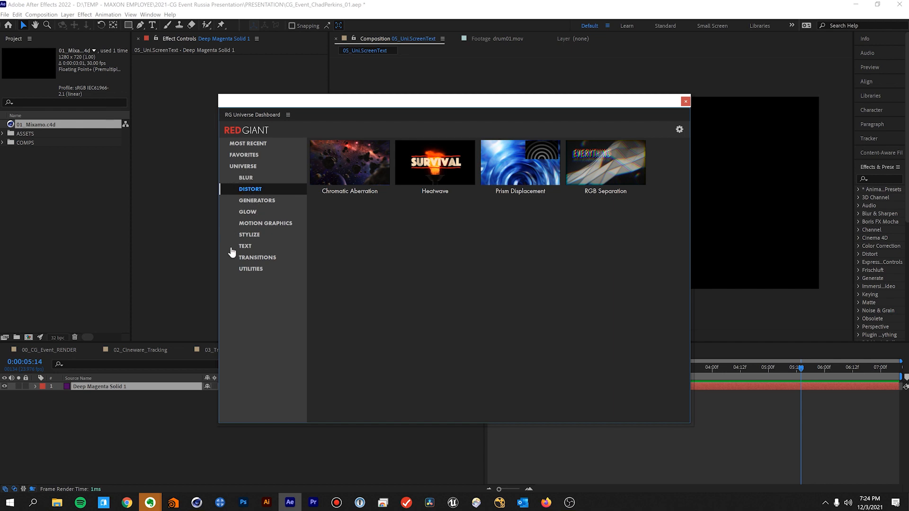
left_click(254, 203)
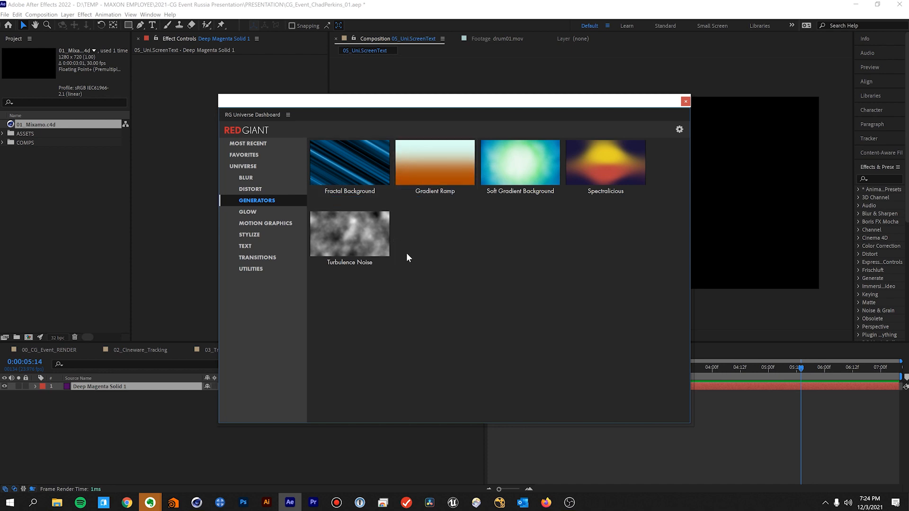
left_click(246, 247)
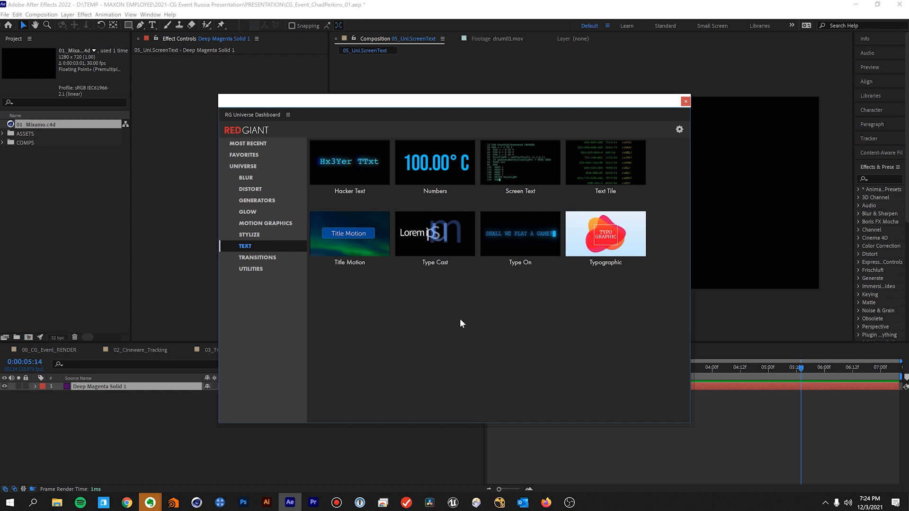
left_click(522, 201)
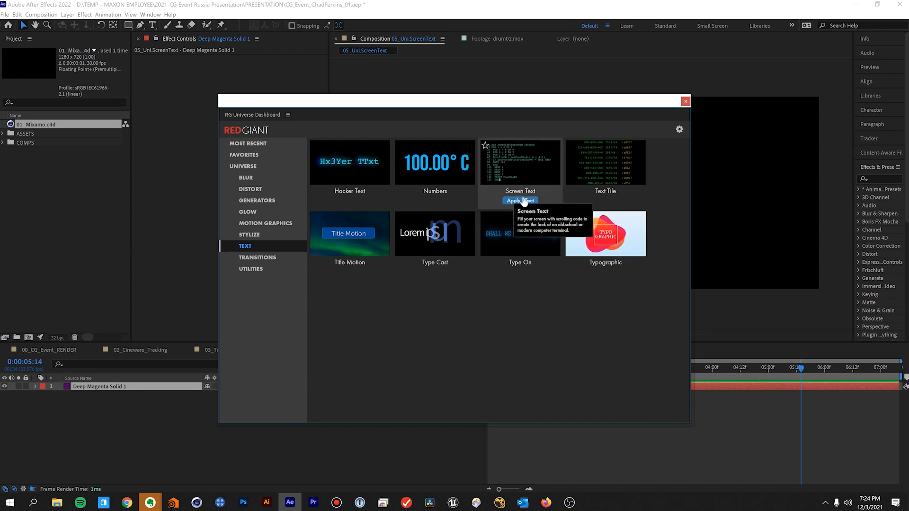
mouse_move(525, 218)
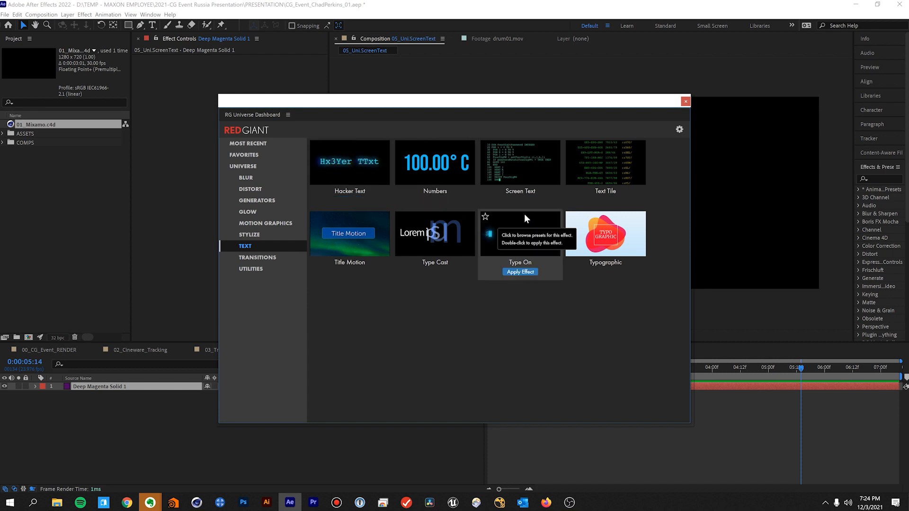
mouse_move(525, 203)
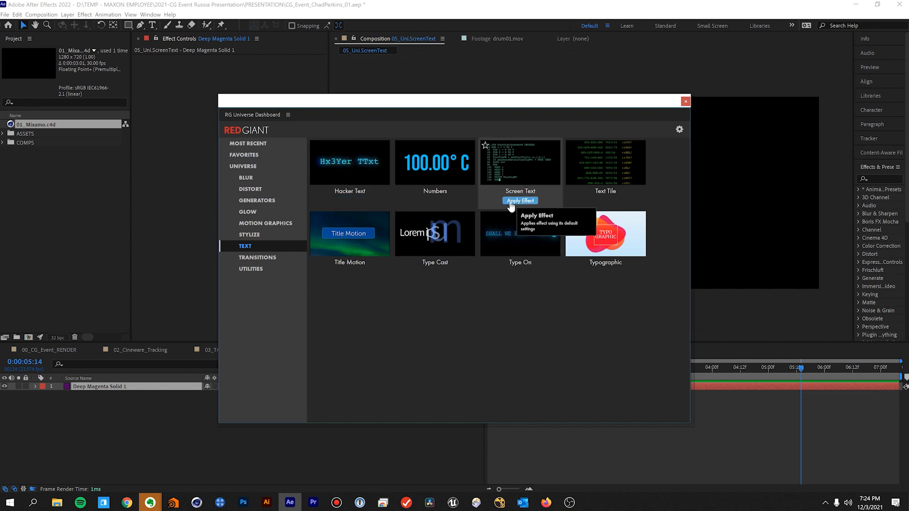
left_click(516, 159)
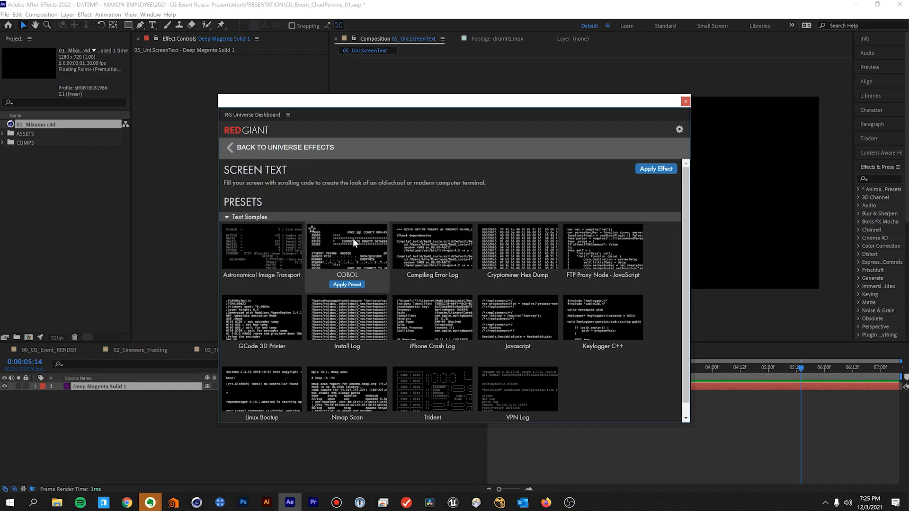
Apply the Keylogger C++ preset of Screen Text to the magenta solid and close the dashboard.
mouse_move(541, 358)
mouse_move(592, 364)
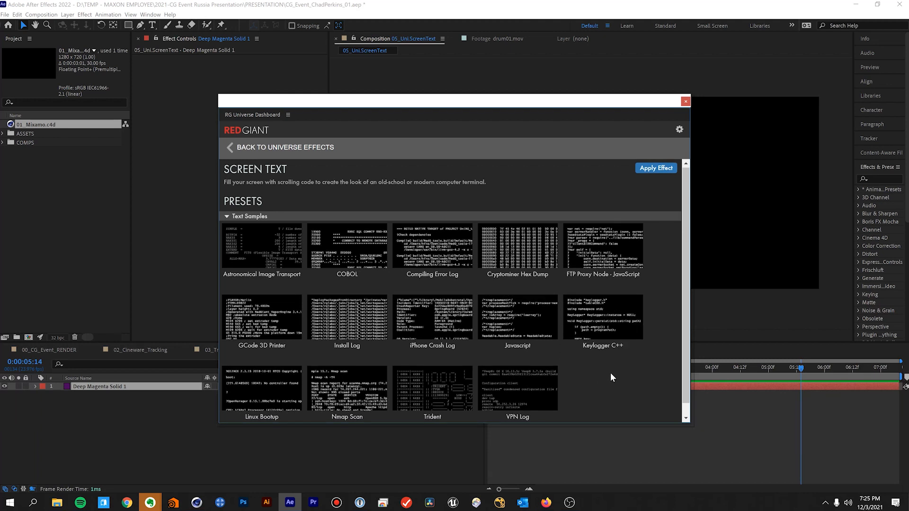
scroll(610, 373, "down", 1)
mouse_move(517, 346)
mouse_move(603, 345)
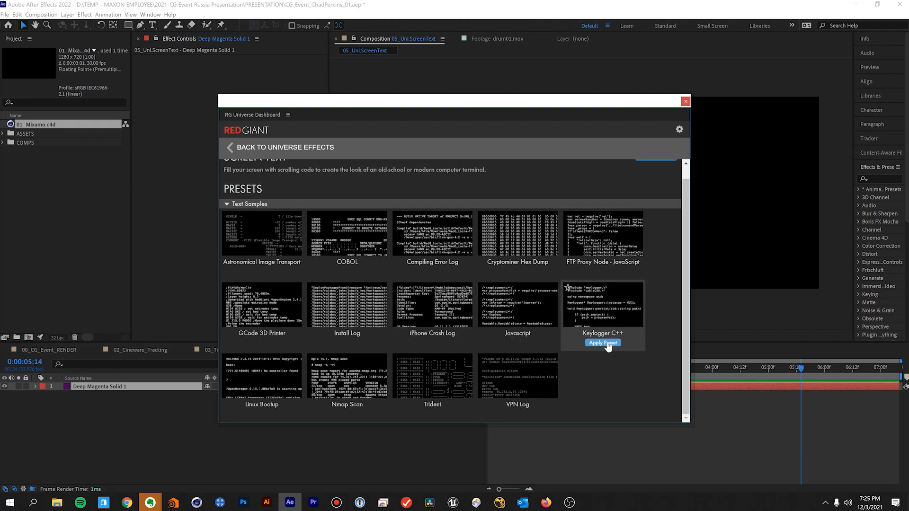
left_click(608, 342)
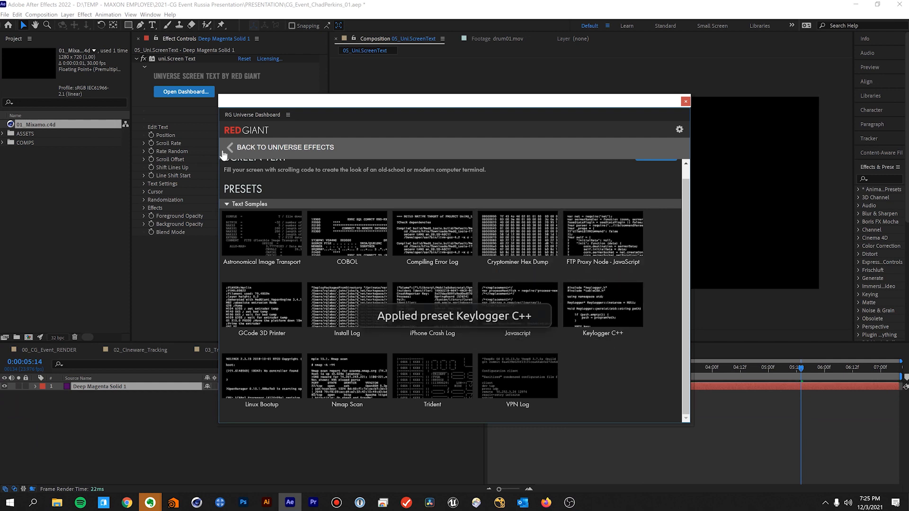
left_click(685, 101)
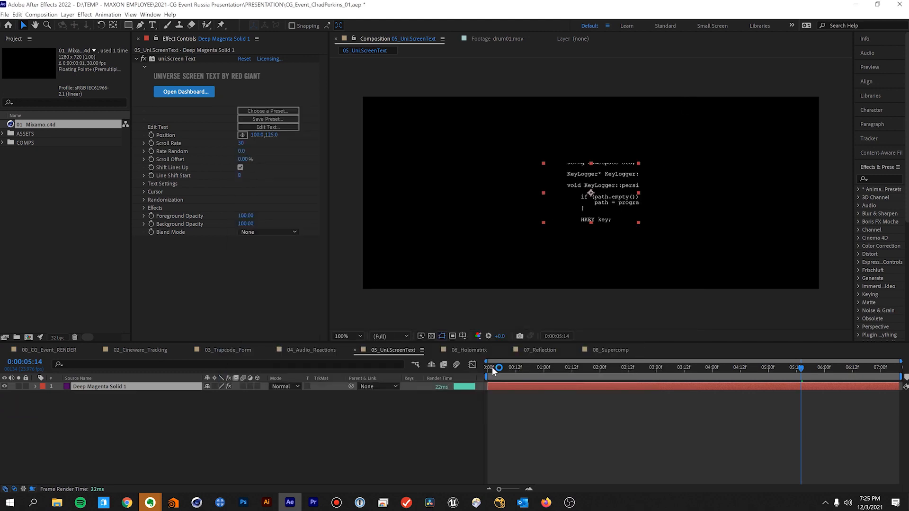
Preview the scrolling code text from 0:00:01:07 and check the effect's preset chooser.
left_click_drag(491, 368, 561, 368)
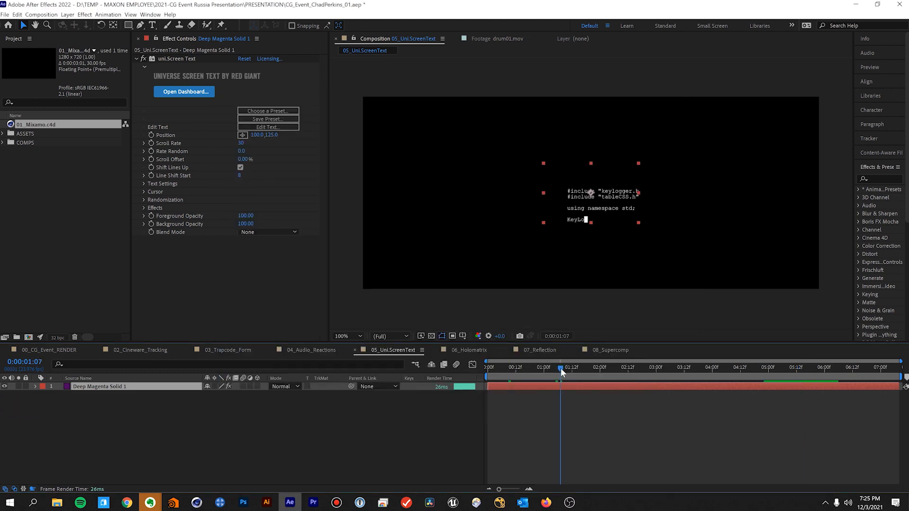
key("space")
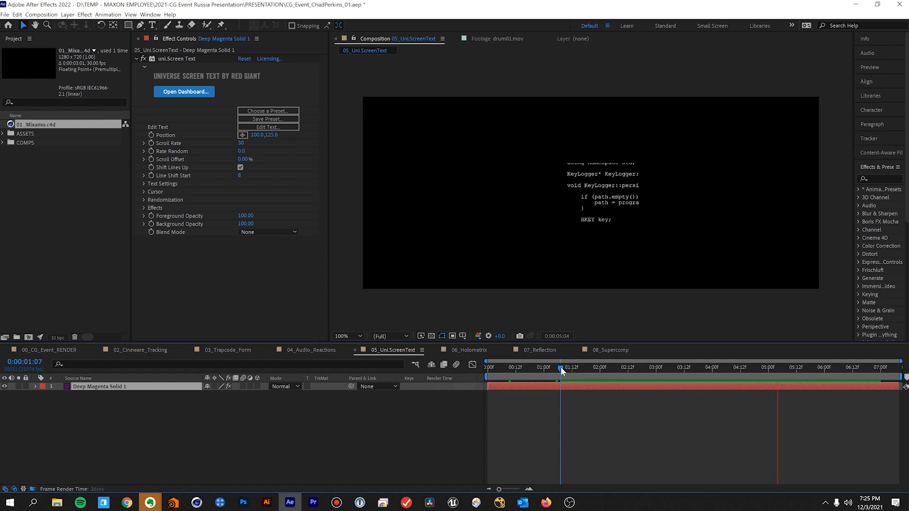
key("space")
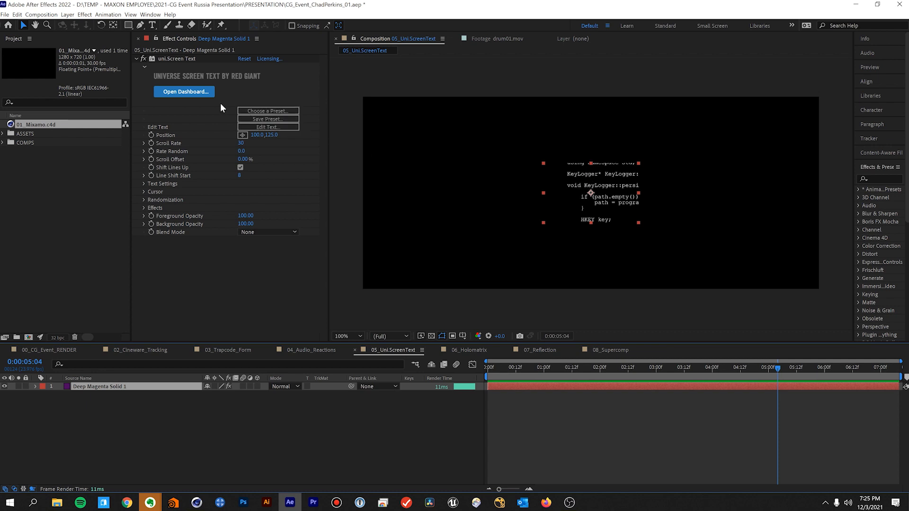
left_click(268, 111)
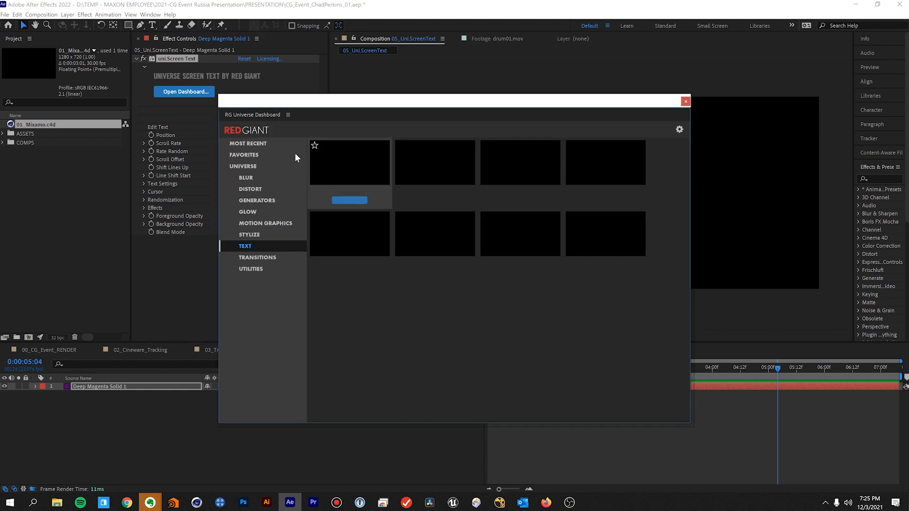
left_click(685, 102)
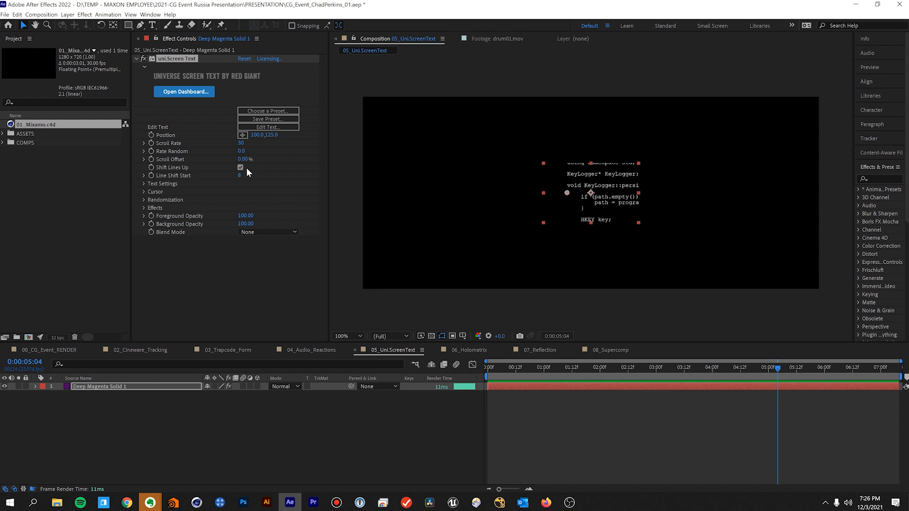
Set the Screen Text Scroll Rate to 23 and, at 0:00:00:03, the Scroll Offset to 14%.
left_click(241, 144)
type("23")
key("Return")
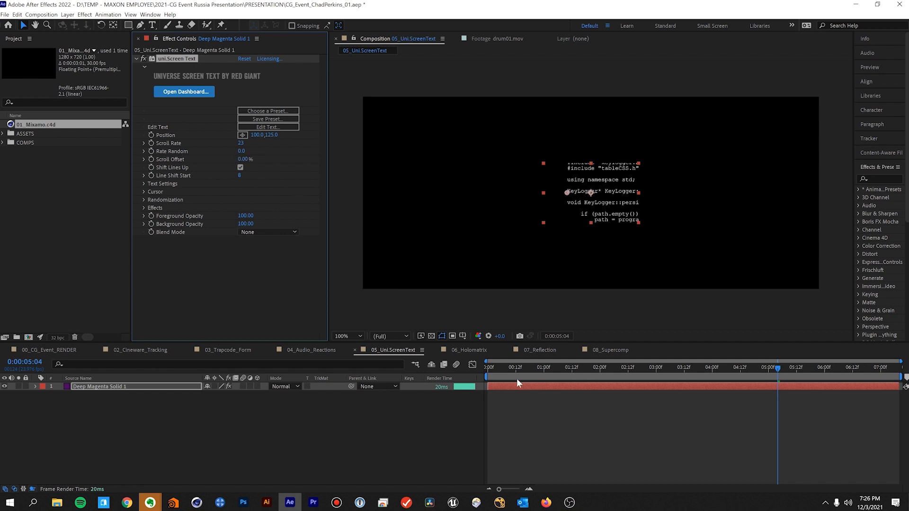
left_click(485, 372)
left_click_drag(487, 371, 493, 371)
left_click_drag(240, 161, 245, 159)
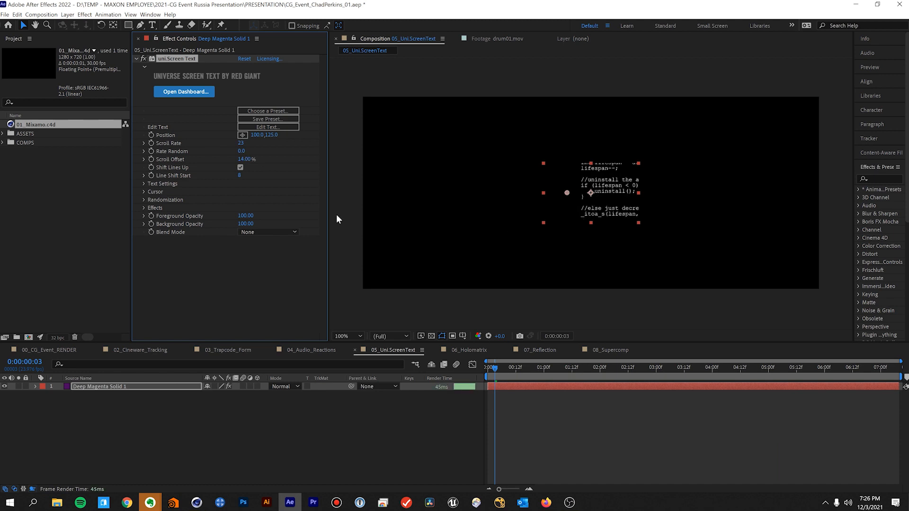
In the Screen Text settings, set the Font Size to 8 and the Line Spacing to 10.
left_click(144, 183)
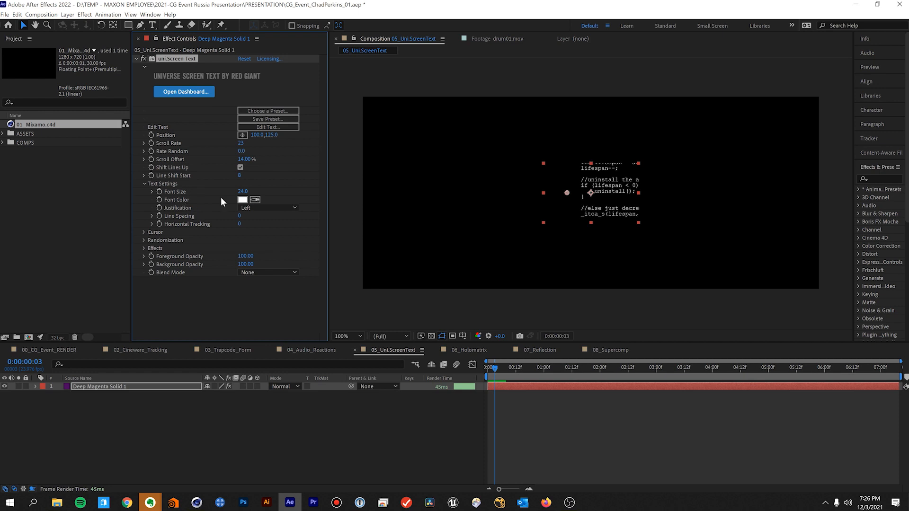
left_click(243, 191)
type("8")
key("Return")
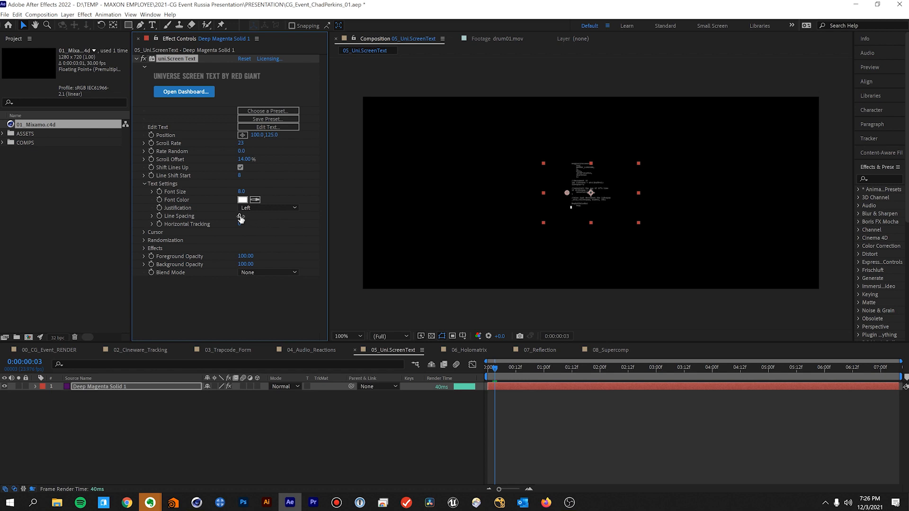
left_click_drag(242, 215, 242, 216)
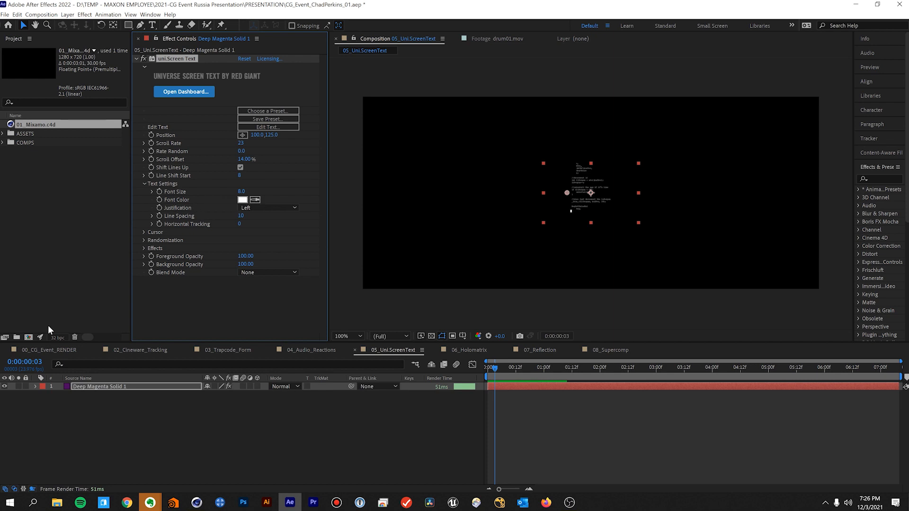
Play the final render in 00_CG_Event_RENDER from 0:00:00:12 to examine the holographic text, and return to 05_Uni.ScreenText.
left_click(45, 351)
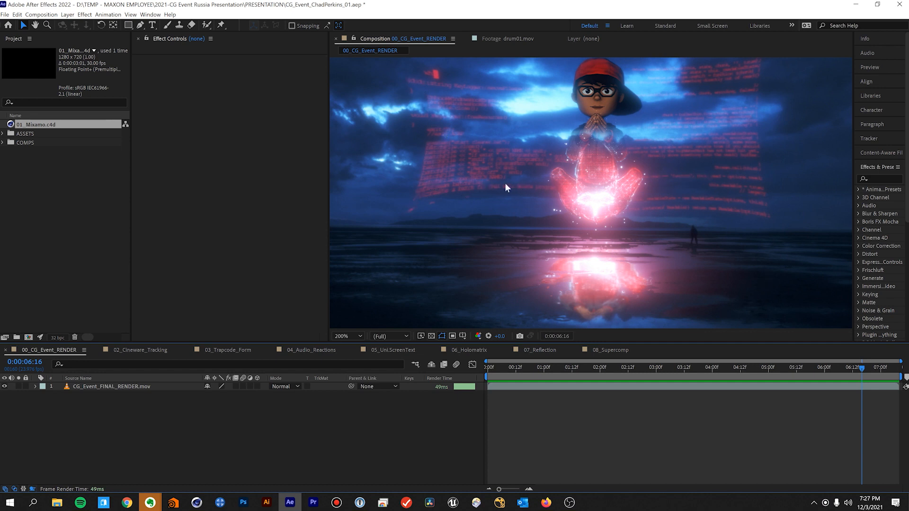
left_click(509, 367)
key("space")
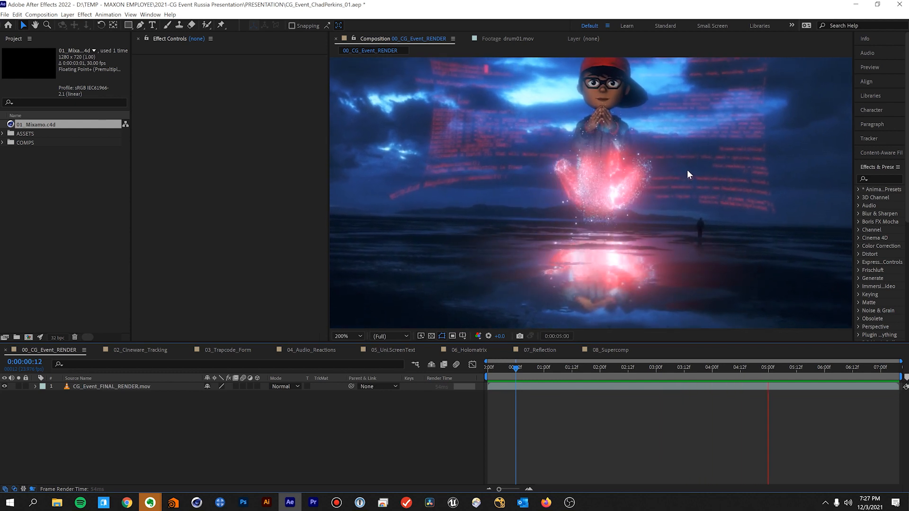
key("space")
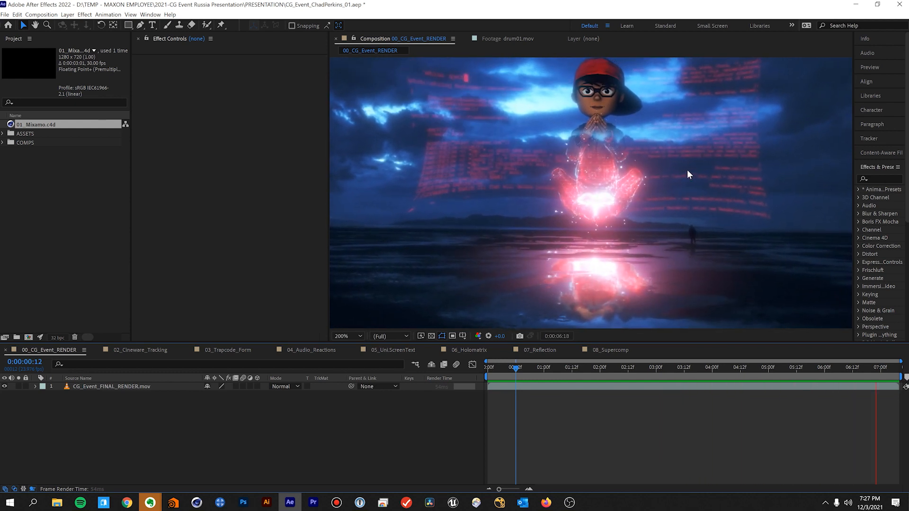
left_click(391, 349)
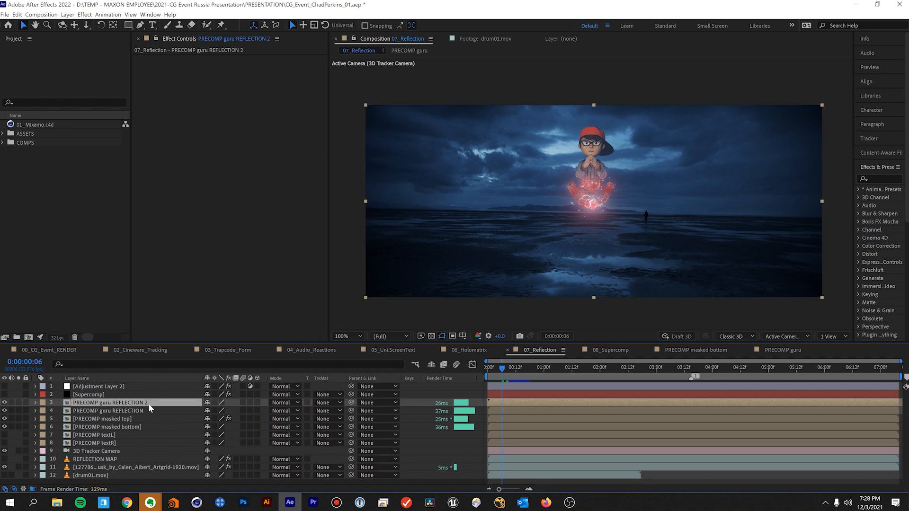
Flip the PRECOMP guru REFLECTION 2 layer vertically in 07_Reflection and move it down beneath the character as a mirror image.
right_click(154, 406)
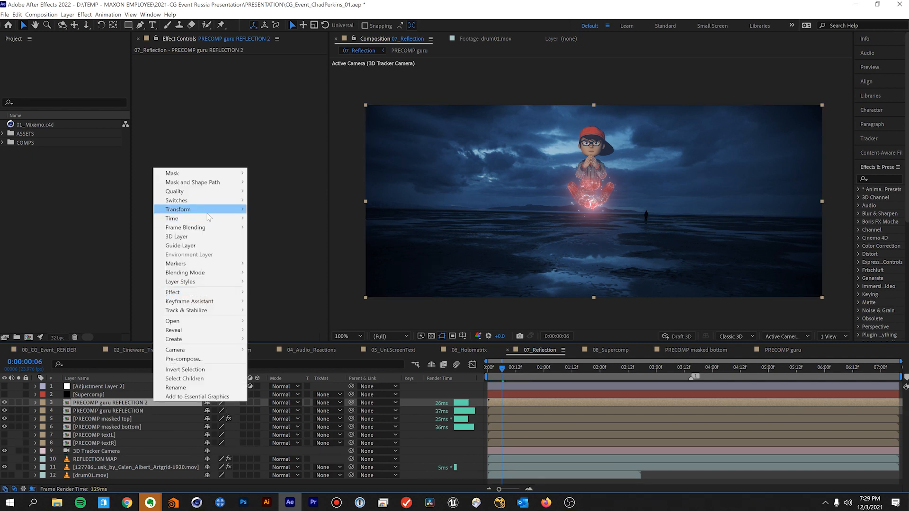
mouse_move(211, 213)
left_click(351, 284)
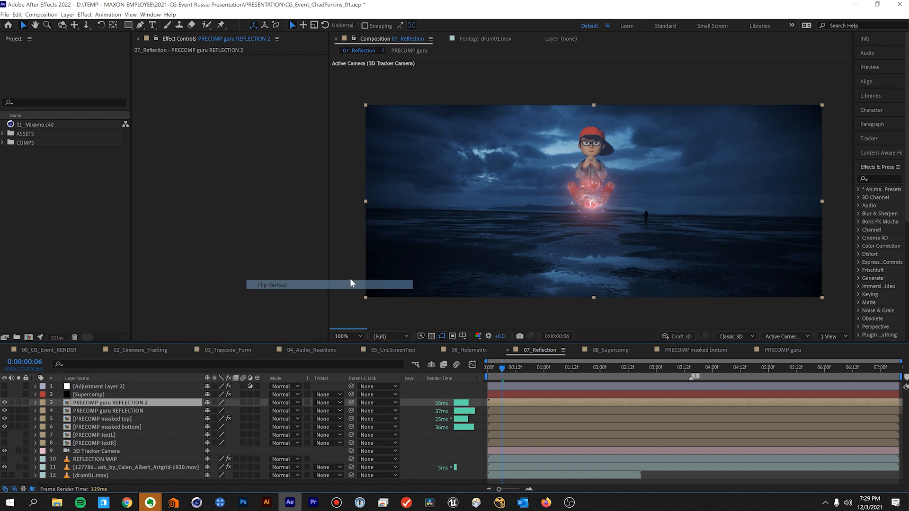
left_click_drag(596, 230, 596, 253)
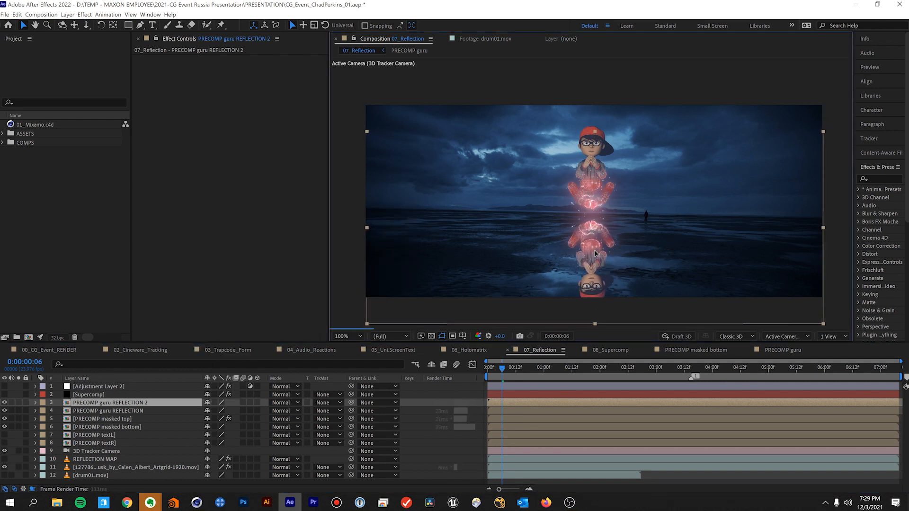
key("Return")
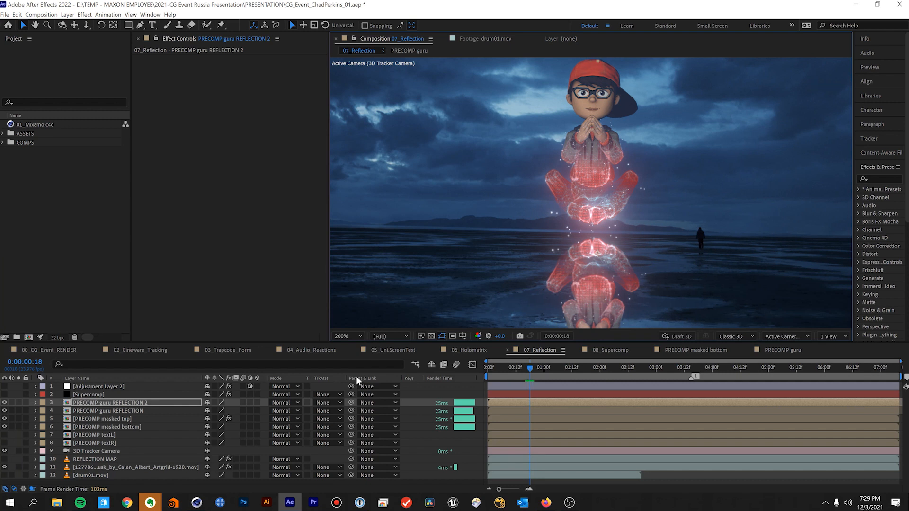
Delete the PRECOMP guru REFLECTION 2 layer and apply the Reflection effect to the PRECOMP guru REFLECTION layer.
left_click(170, 402)
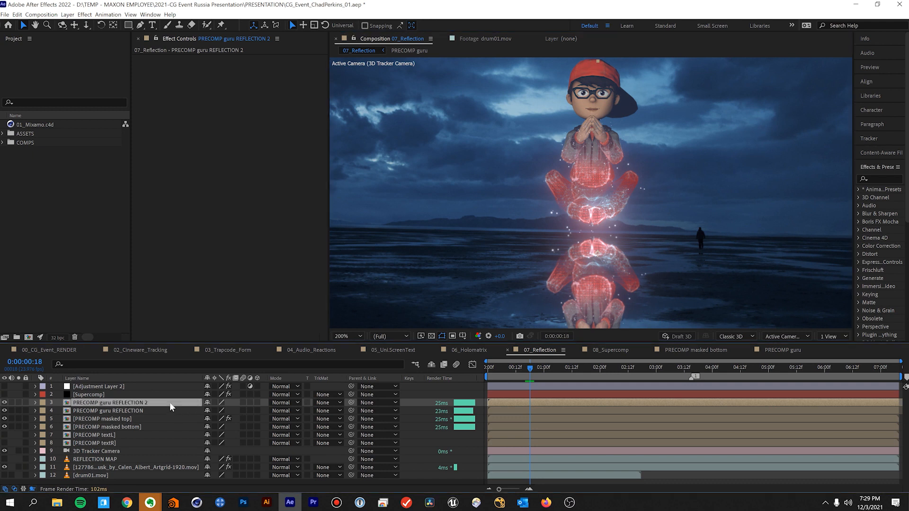
key("Delete")
left_click(162, 402)
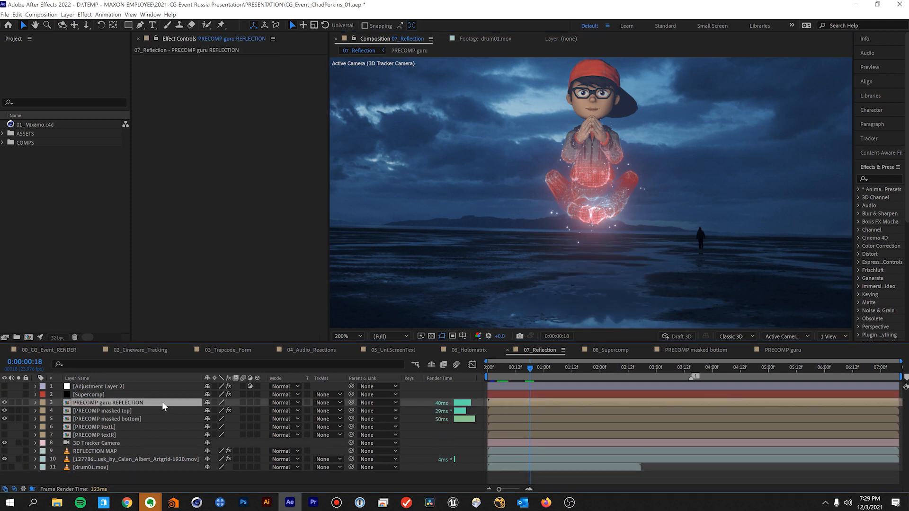
key("ctrl+space")
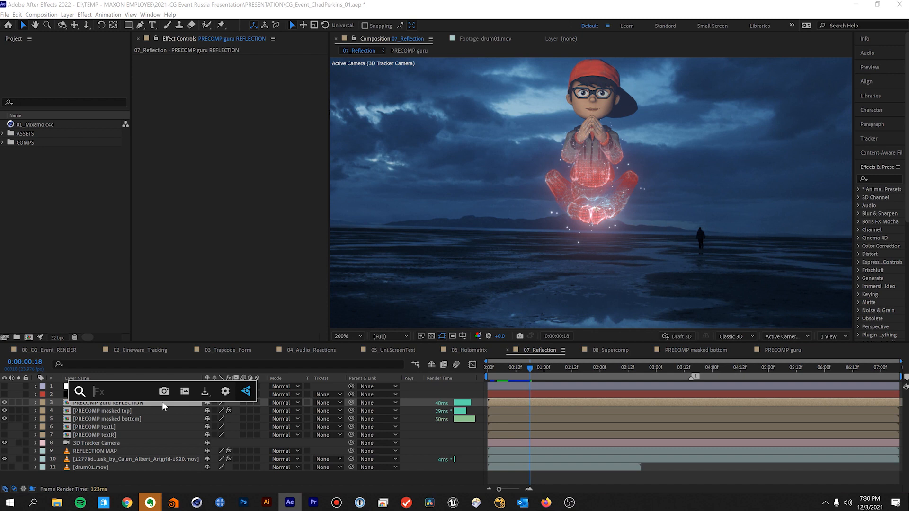
type("reflect")
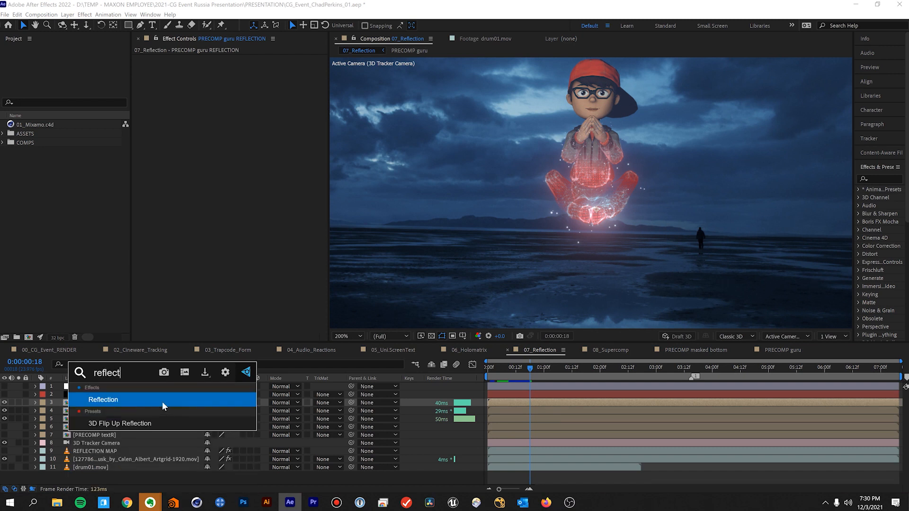
key("Return")
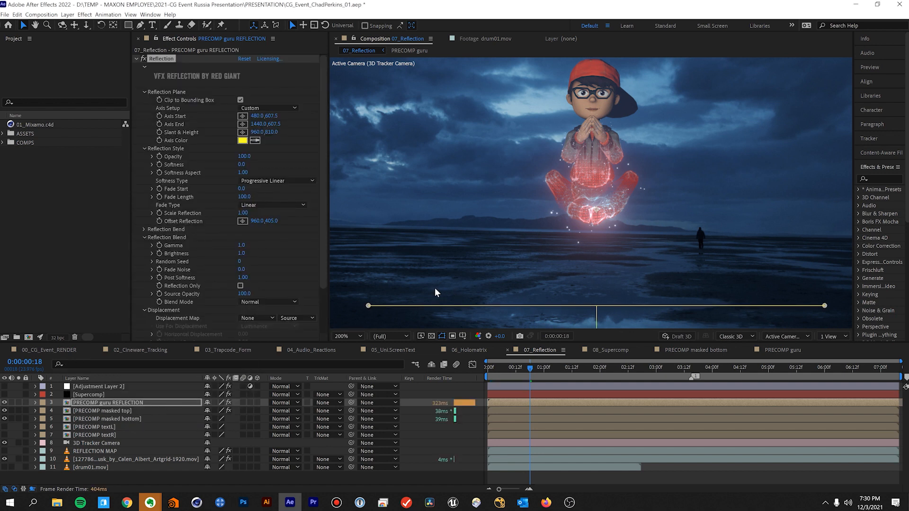
Place the reflection axis just beneath the character, from about 726, 460 to 1137, 465, and shorten its Slant & Height to about 949, 601.
left_click_drag(368, 305, 473, 244)
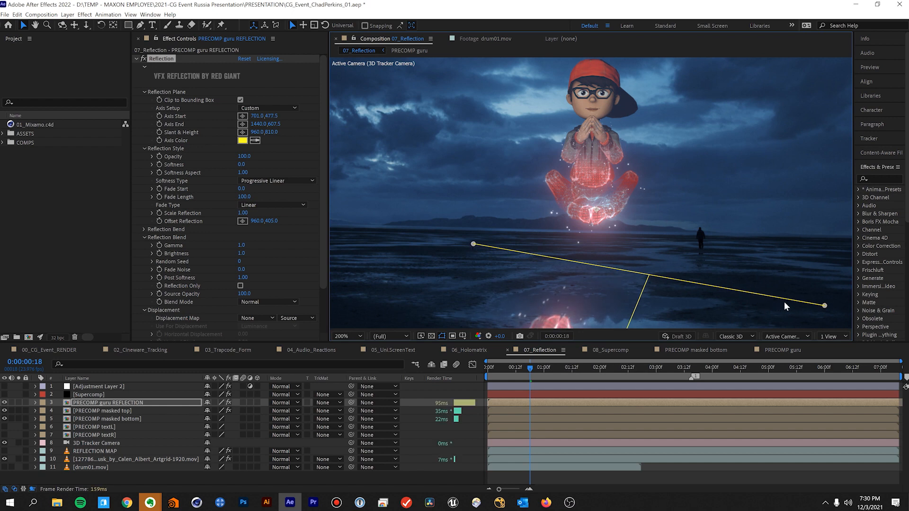
left_click_drag(825, 306, 674, 241)
scroll(661, 248, "down", 1)
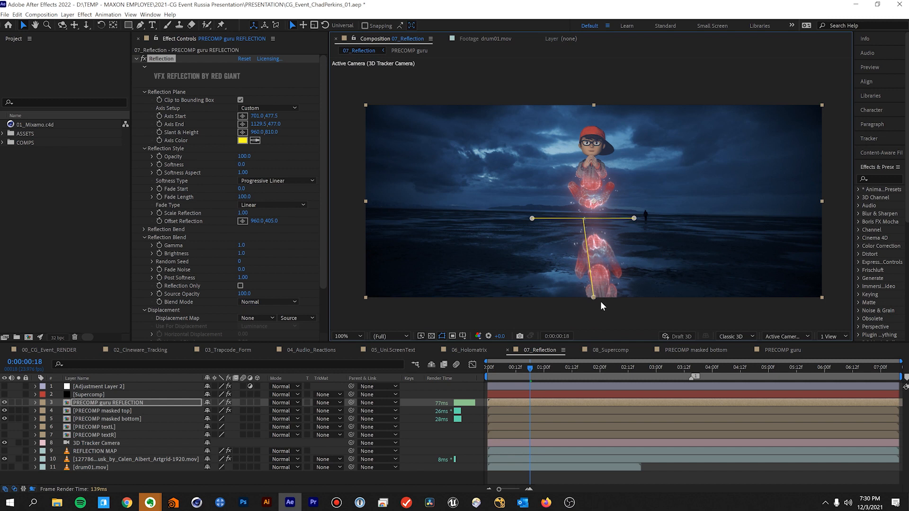
left_click_drag(593, 296, 583, 263)
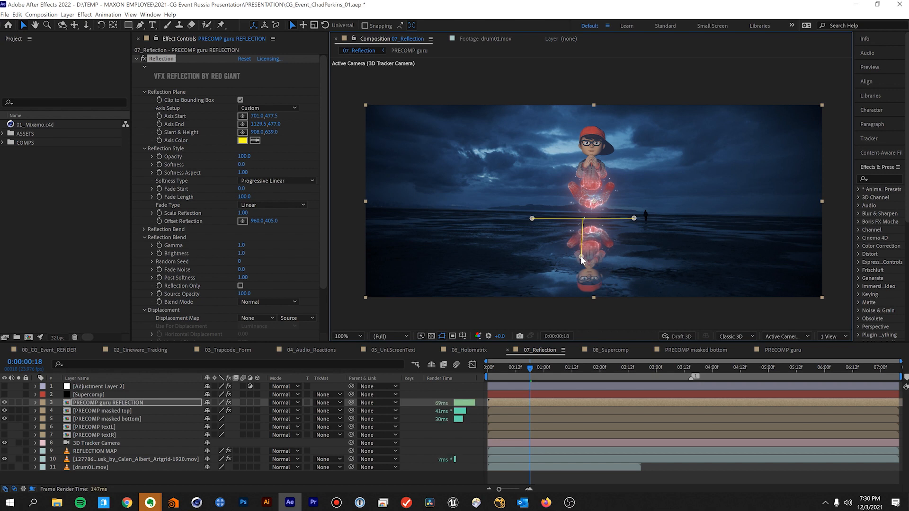
left_click_drag(533, 218, 540, 214)
left_click_drag(582, 258, 590, 248)
left_click_drag(635, 219, 636, 215)
mouse_move(590, 252)
left_mouse_down()
mouse_move(584, 265)
mouse_move(586, 249)
mouse_move(608, 243)
mouse_move(580, 245)
mouse_move(589, 246)
left_mouse_up()
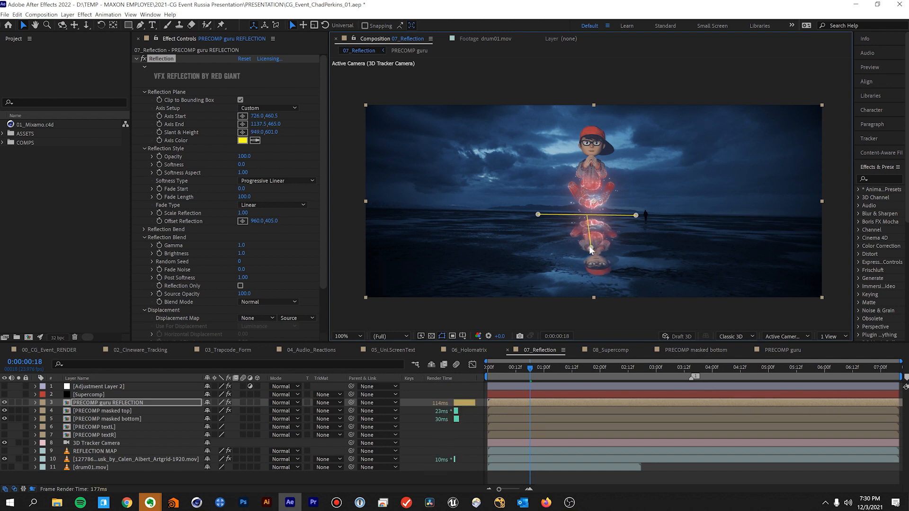
Set the reflection's Fade Length to 47 and shift its Slant & Height point to about 945, 601.
left_click_drag(244, 196, 230, 201)
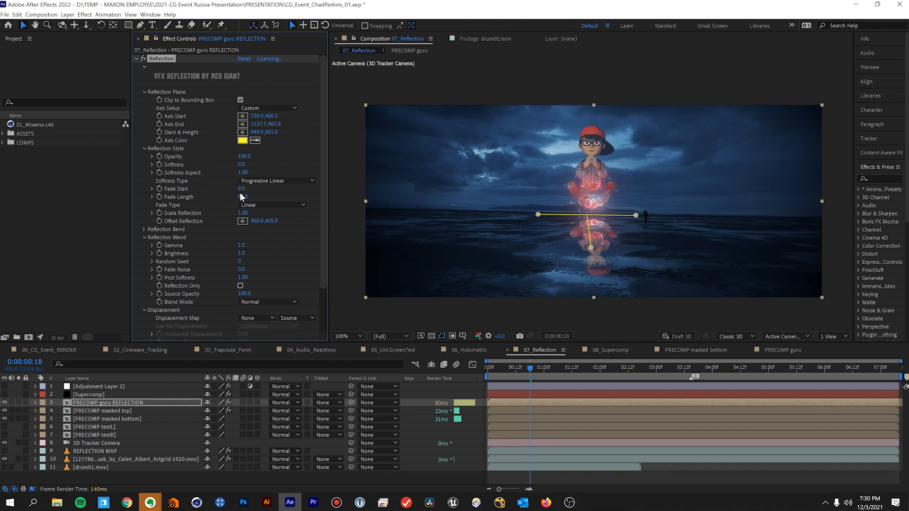
left_click_drag(235, 197, 234, 197)
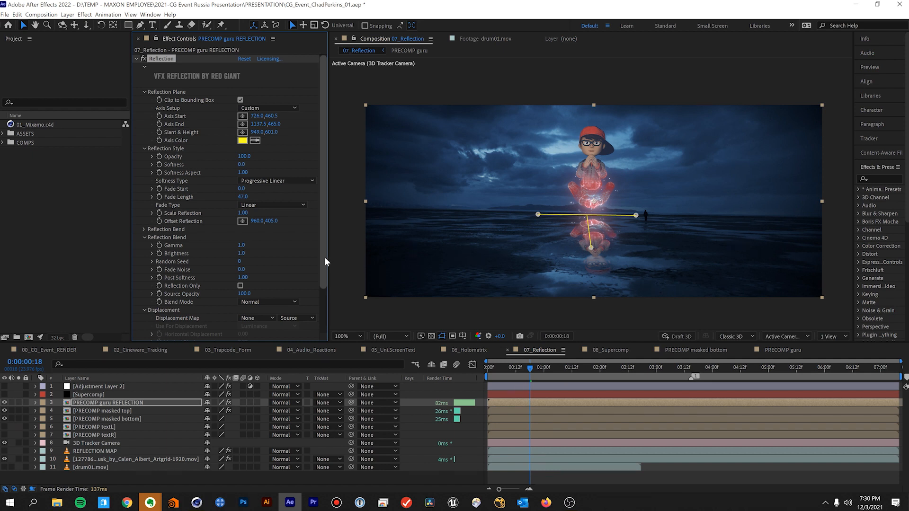
left_click_drag(325, 256, 311, 319)
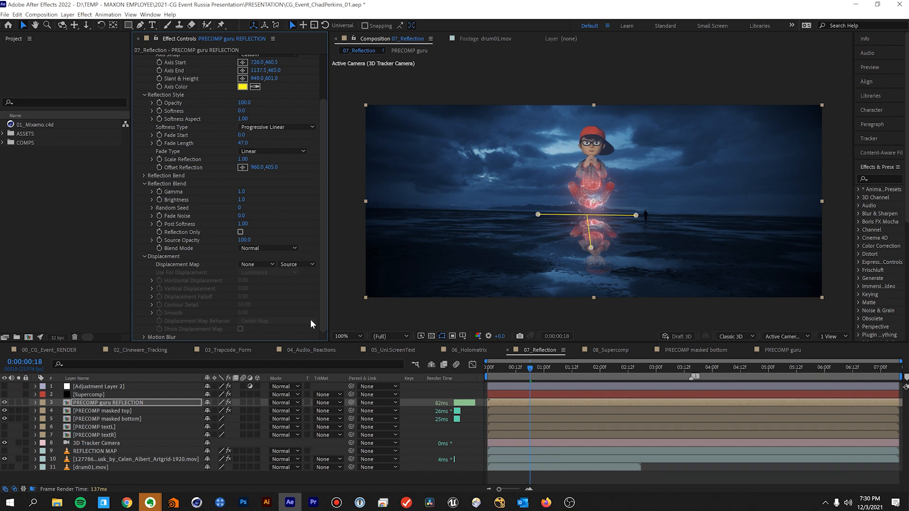
left_click_drag(589, 247, 587, 247)
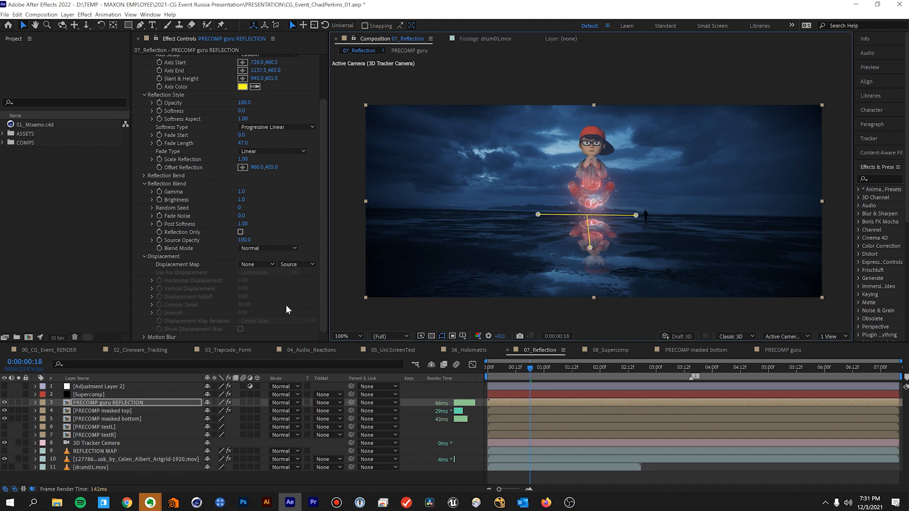
Show the REFLECTION MAP layer to examine its look and effect stack, collapsing Levels and Curves, and hide the layer again.
left_click(7, 451)
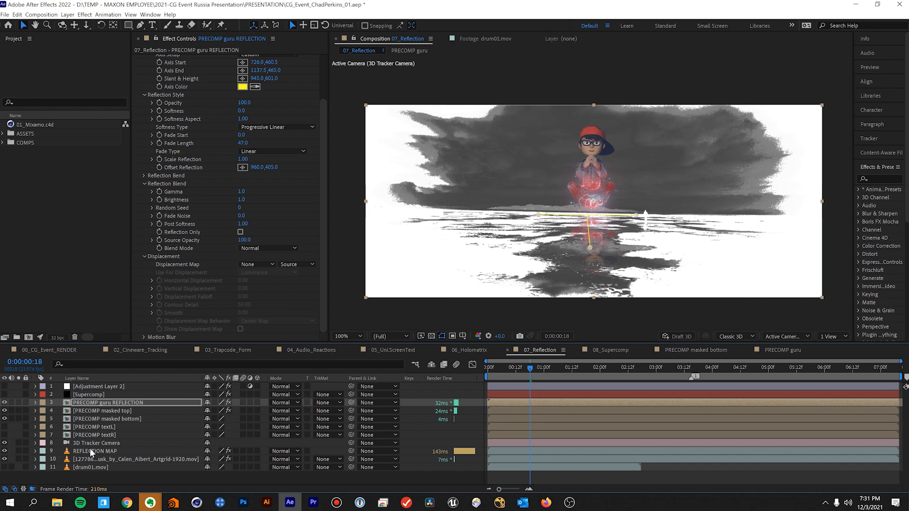
left_click(90, 451)
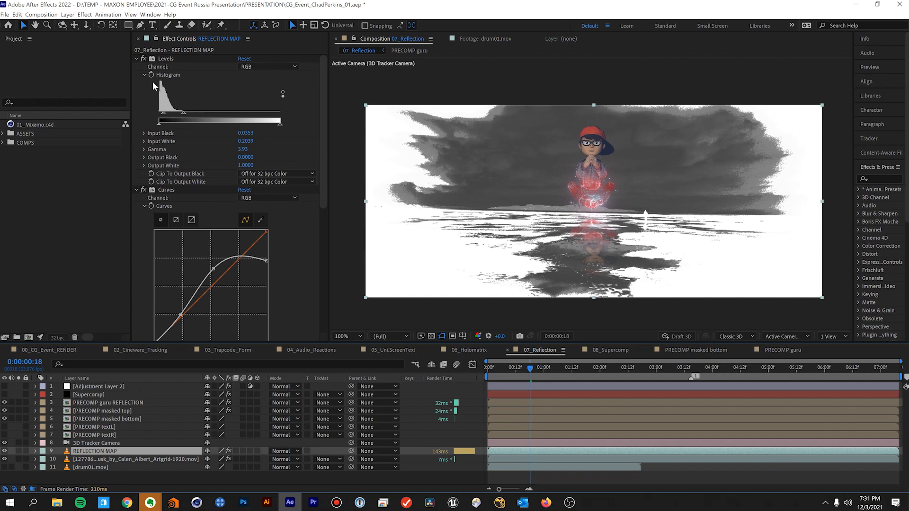
left_click(137, 58)
left_click(137, 67)
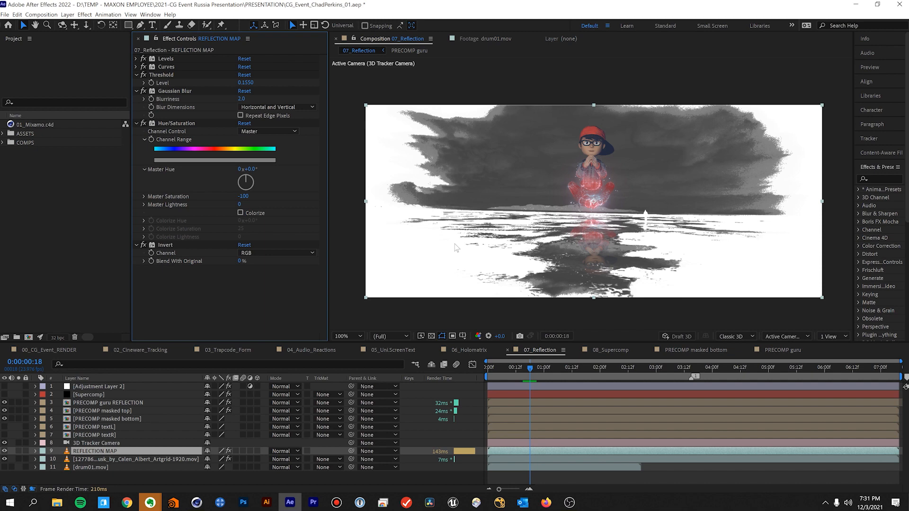
left_click(5, 451)
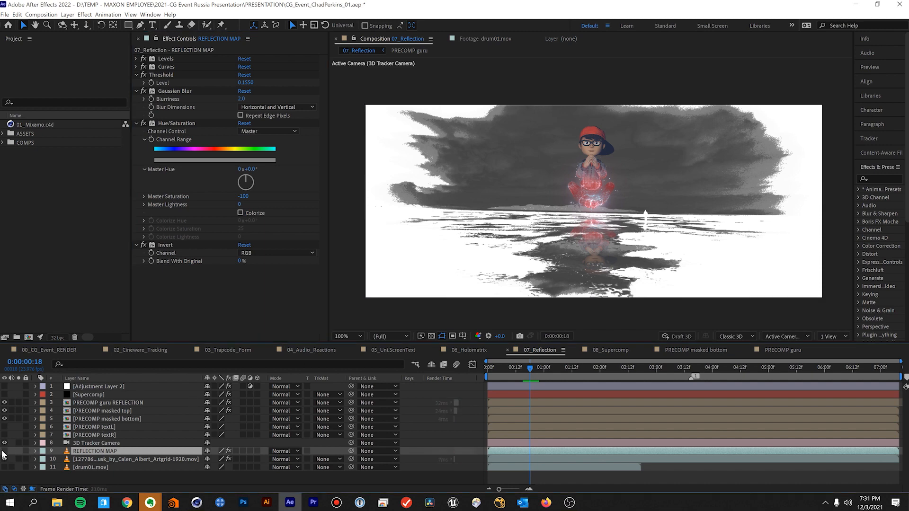
Use the REFLECTION MAP layer with Effects & Masks as the Displacement Map of the Reflection effect on PRECOMP guru REFLECTION.
left_click(109, 402)
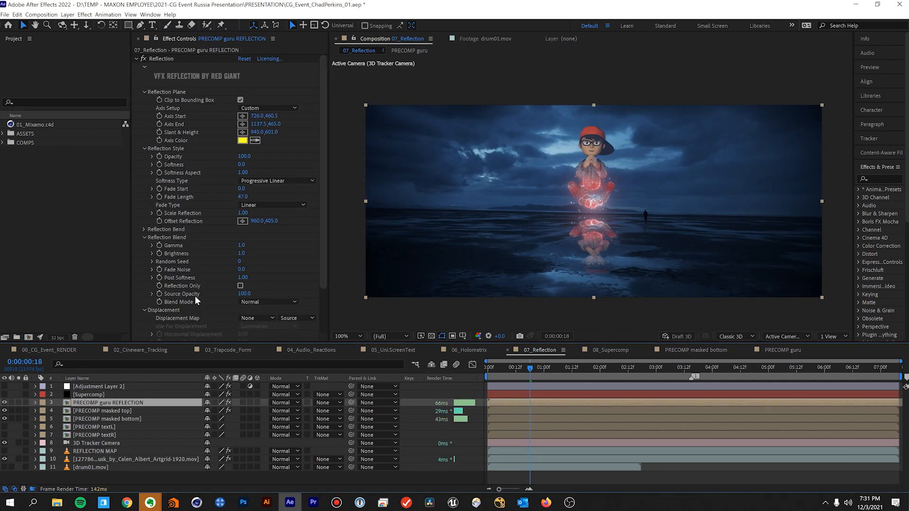
left_click(253, 319)
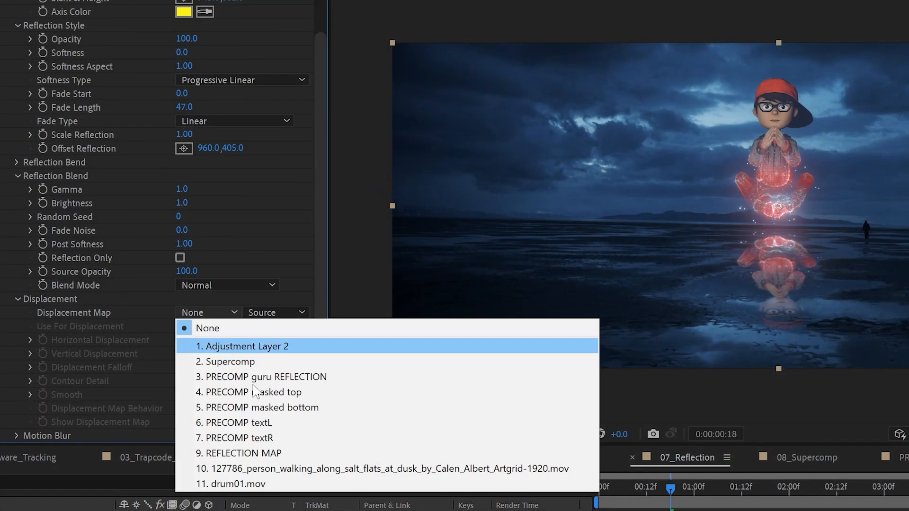
left_click(267, 453)
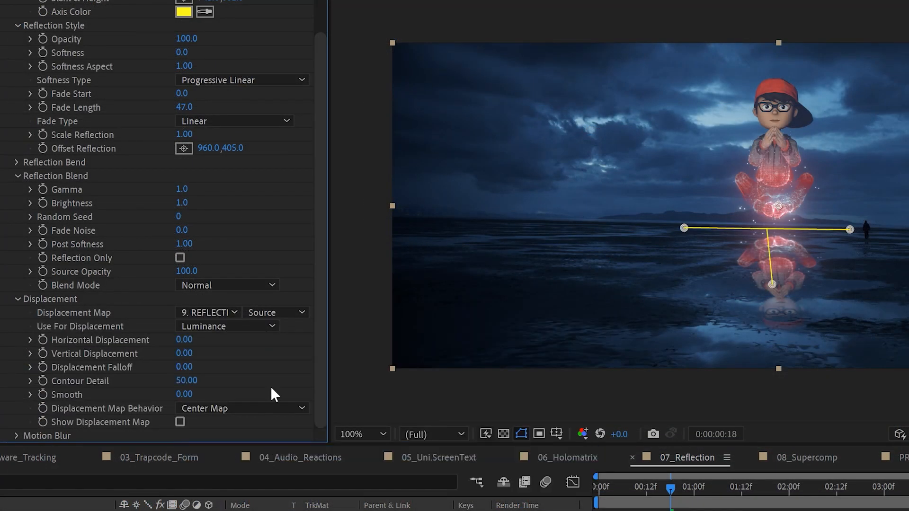
left_click(275, 311)
left_click(286, 358)
Set the reflection's Vertical Displacement to 7 and its displacement Smooth to 2.
left_click(185, 354)
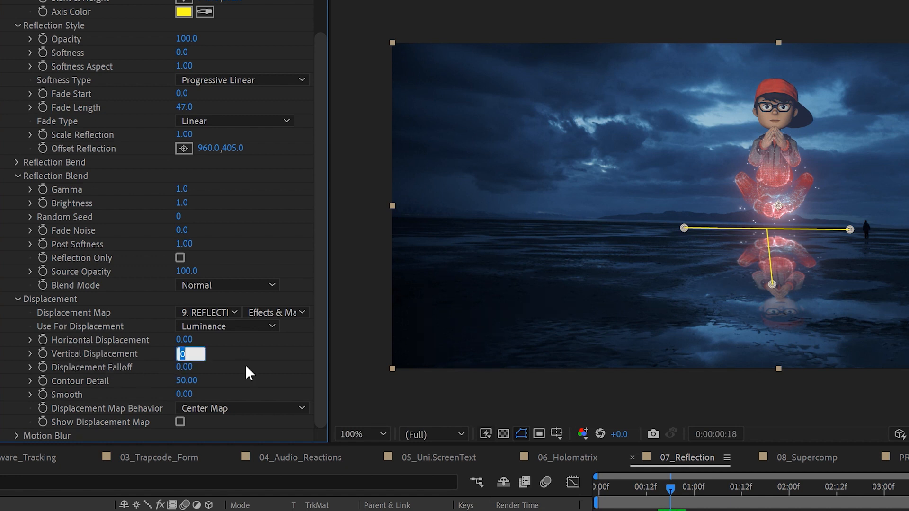
type("7")
key("Return")
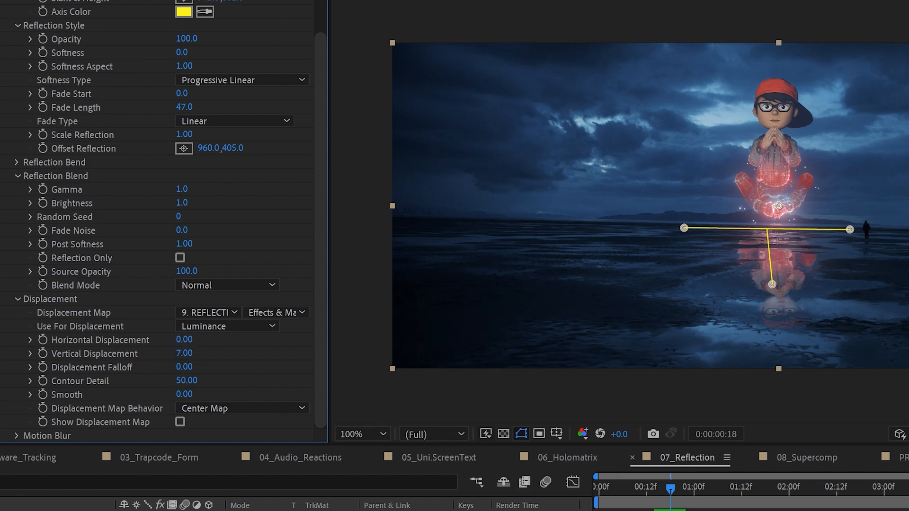
scroll(776, 256, "up", 1)
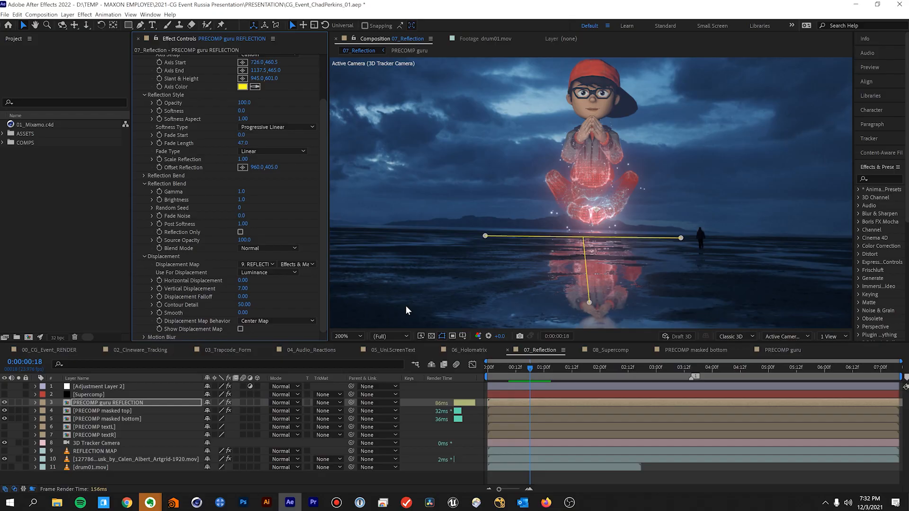
left_click(242, 313)
type("2")
key("Return")
key("comma")
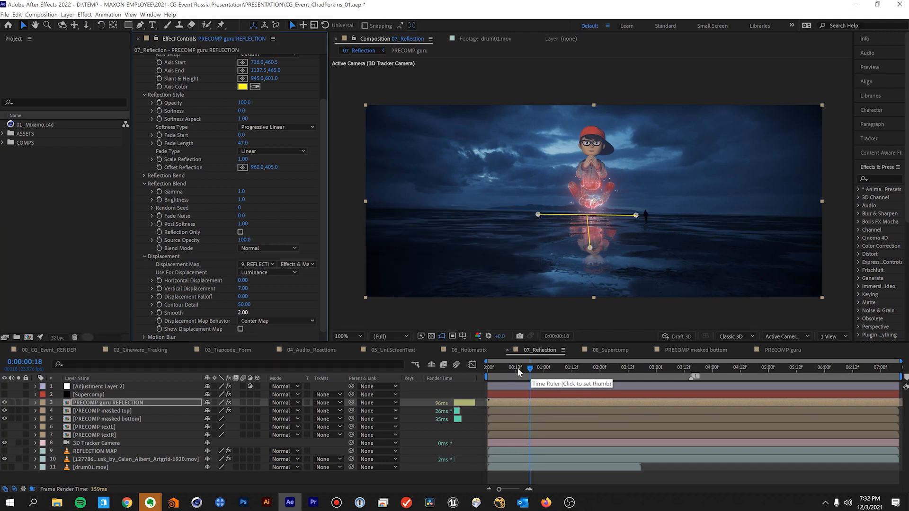
Play 07_Reflection from the first frame with layer controls hidden to examine the displaced reflection in motion.
left_click_drag(518, 368, 476, 374)
key("ctrl+shift+h")
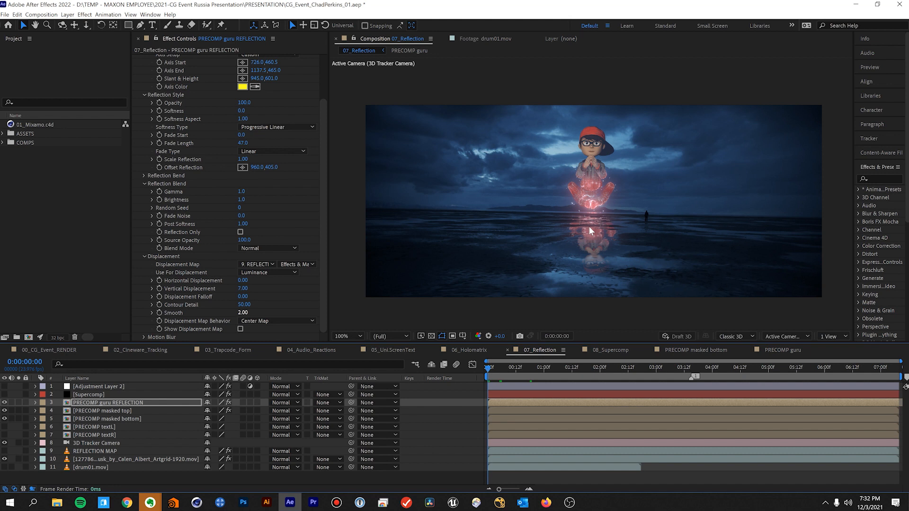
key("space")
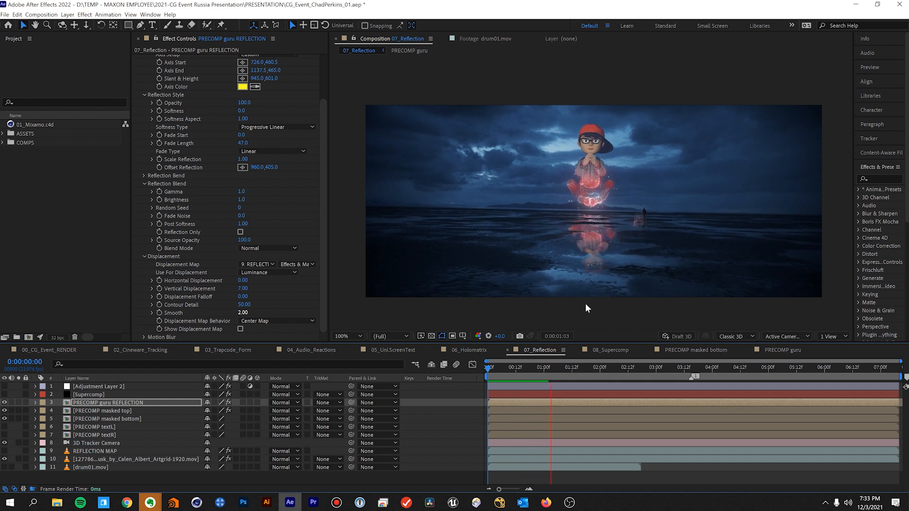
key("space")
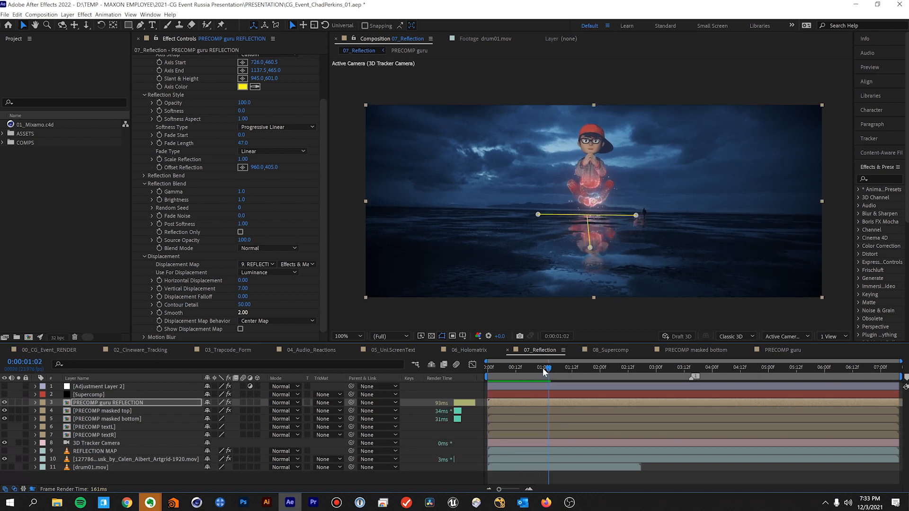
At the first frame, realign the reflection axis beneath the character to run from about 740, 470 to 1141, 472.
mouse_move(482, 368)
left_mouse_down()
mouse_move(562, 366)
mouse_move(468, 363)
left_mouse_up()
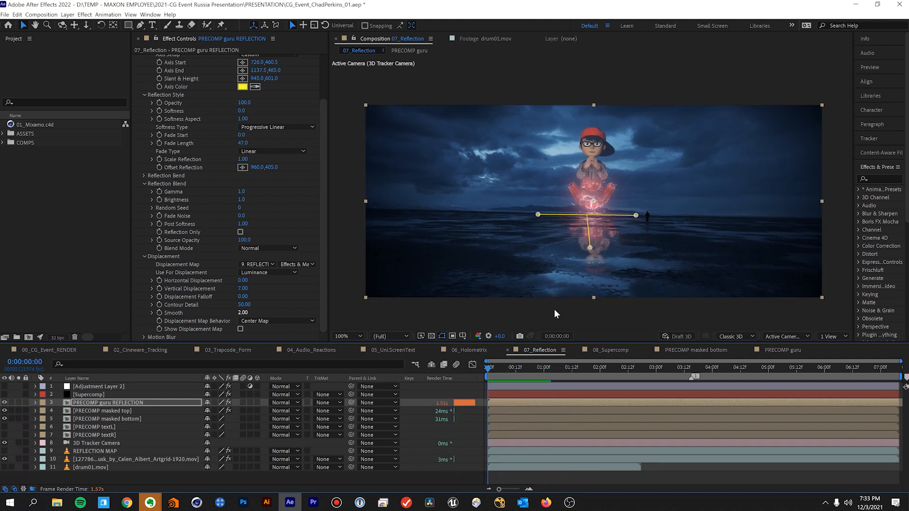
left_click_drag(538, 214, 541, 216)
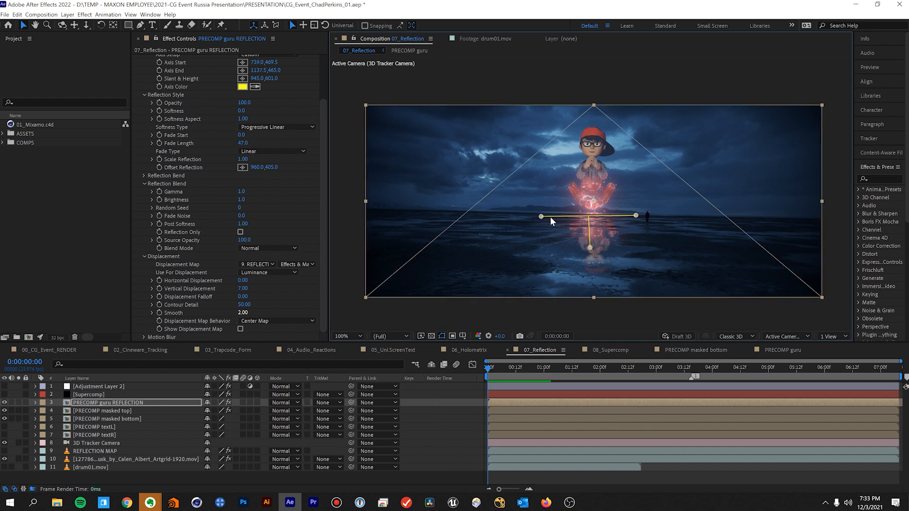
left_click_drag(633, 213, 635, 214)
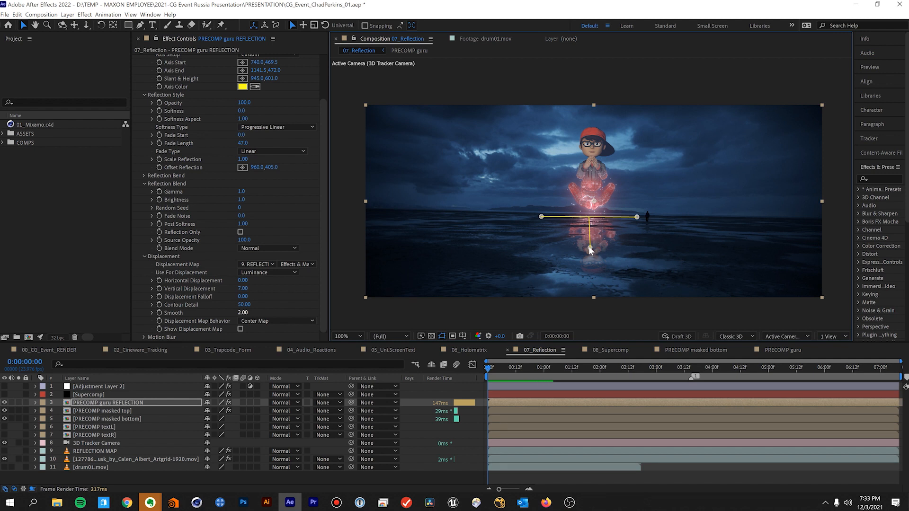
In 08_Supercomp, examine the King Pin Tracker pins and the linked Reflection Plane settings on the PRECOMP guru REFLECTION layer.
left_click(611, 349)
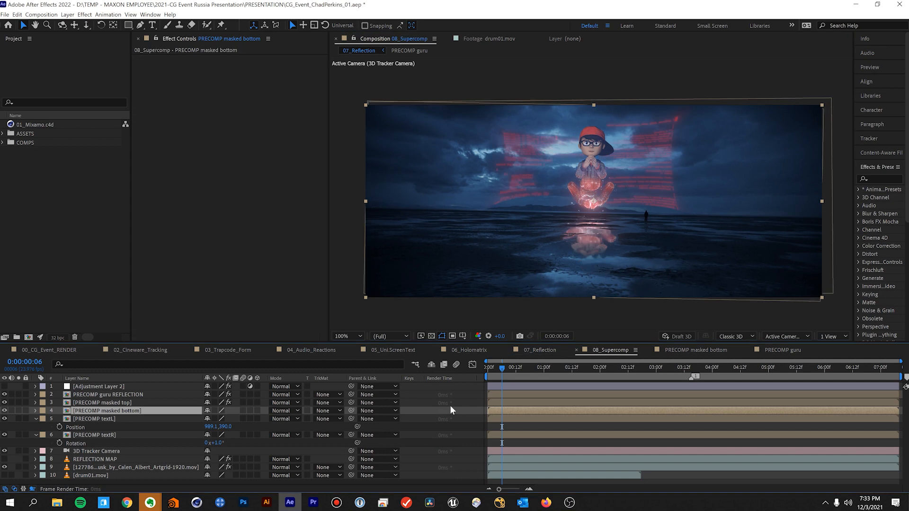
left_click(112, 394)
left_click(136, 58)
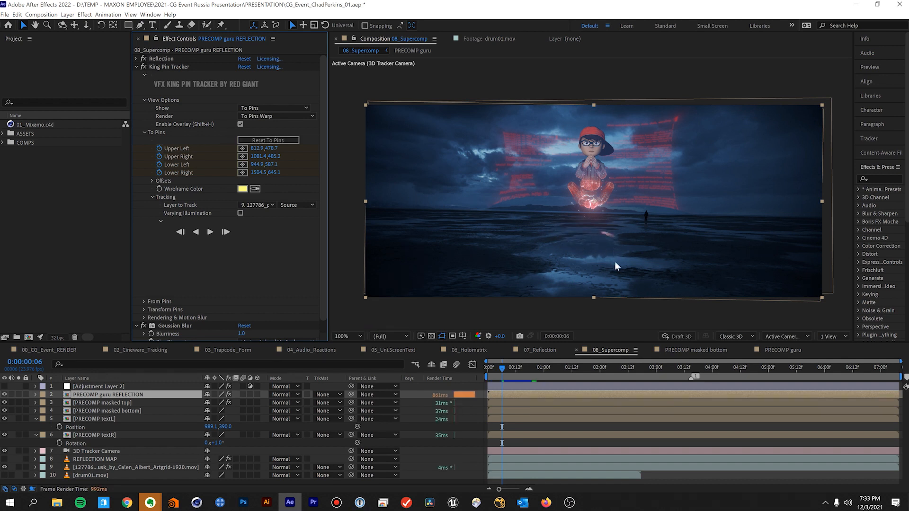
left_click(167, 67)
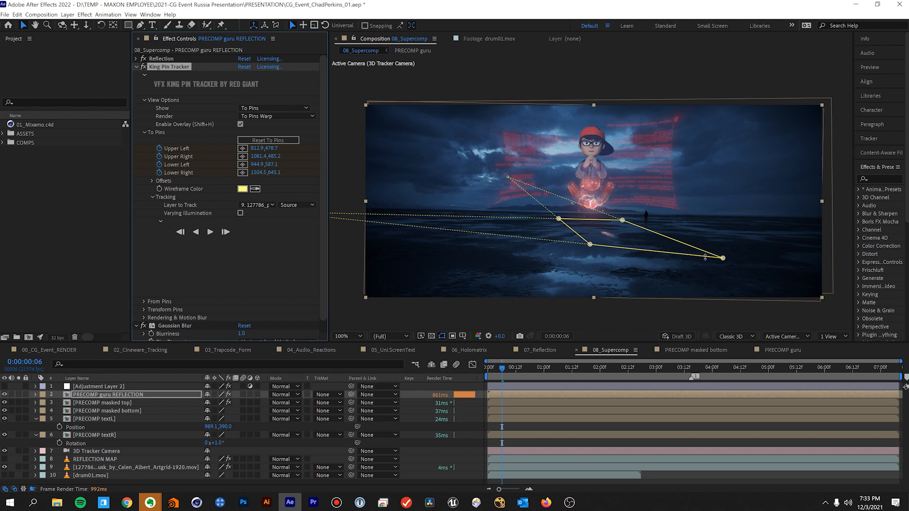
left_click(135, 59)
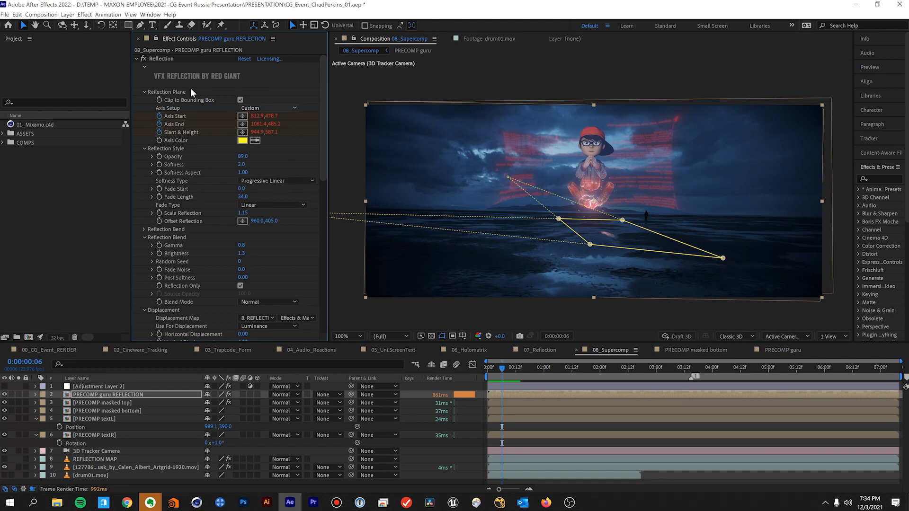
left_click(136, 58)
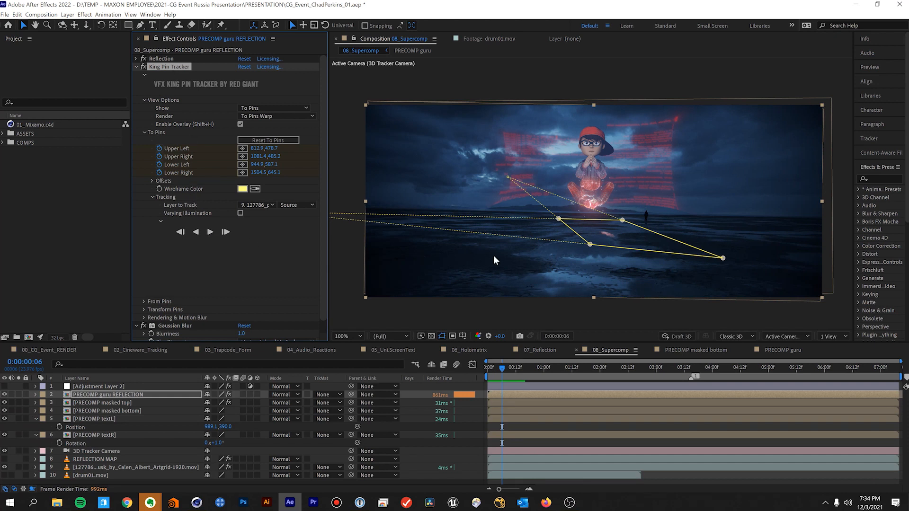
Scrub the first frames of 08_Supercomp, stop at 0:00:00:05 and examine the linked axis values in the Reflection effect.
mouse_move(510, 367)
left_mouse_down()
mouse_move(492, 368)
mouse_move(522, 366)
mouse_move(500, 366)
left_mouse_up()
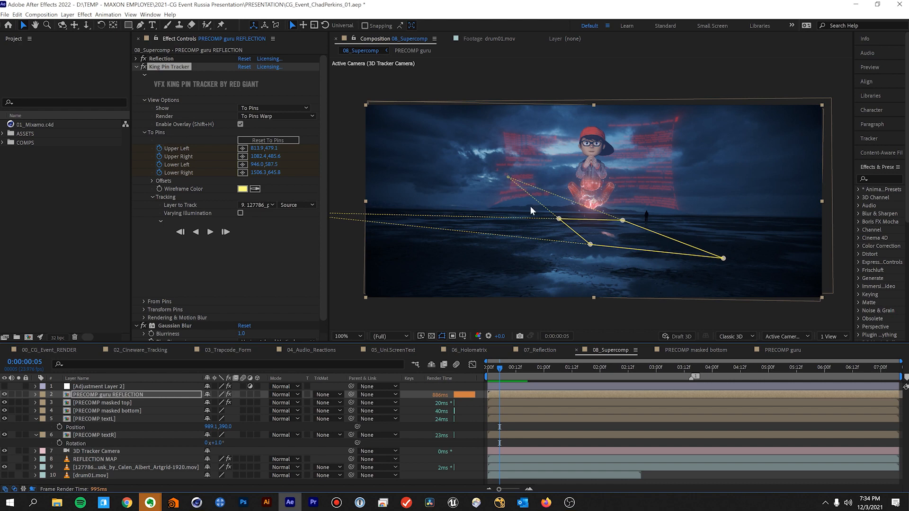
left_click(136, 58)
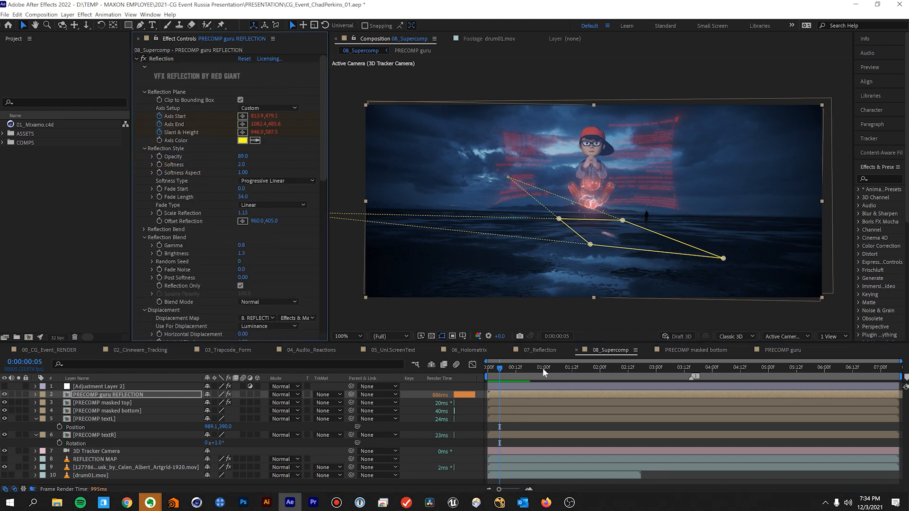
Play the 00_CG_Event_RENDER composition from its first frame to examine the finished look of the character and reflection.
left_click(52, 350)
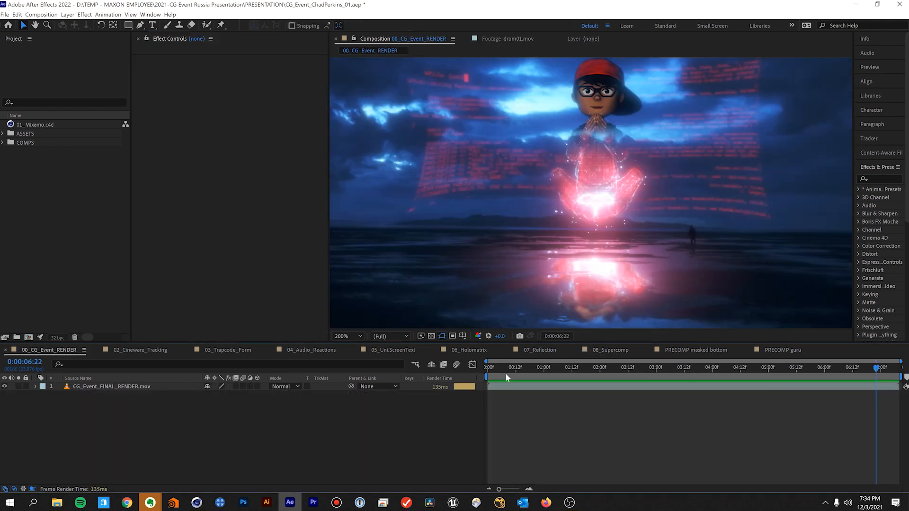
left_click_drag(505, 373, 484, 370)
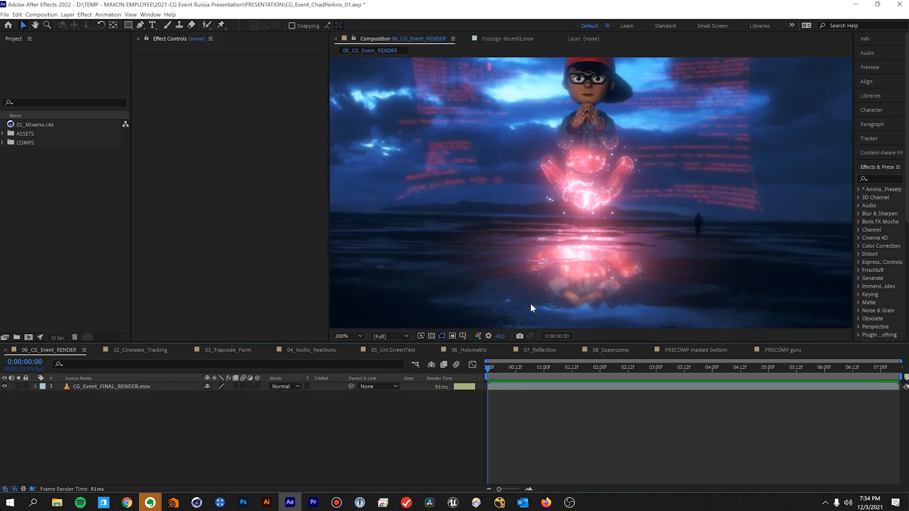
key("comma")
key("space")
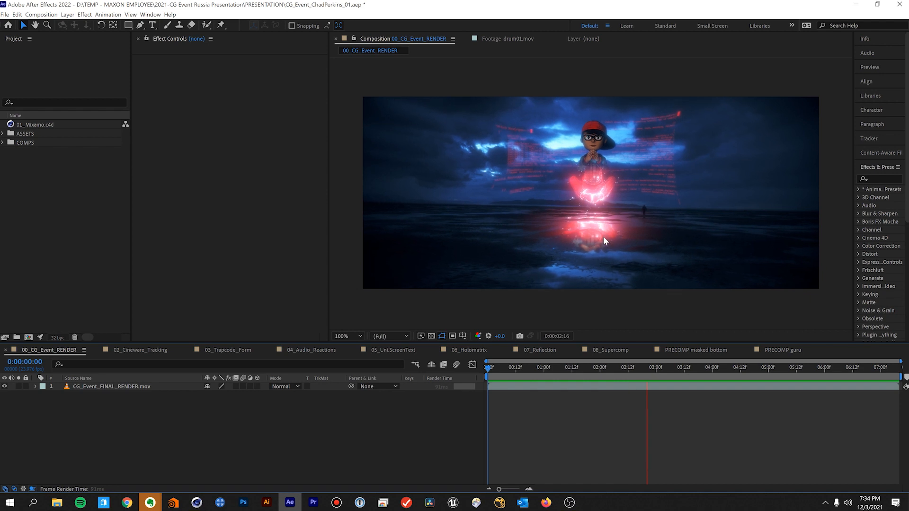
key("space")
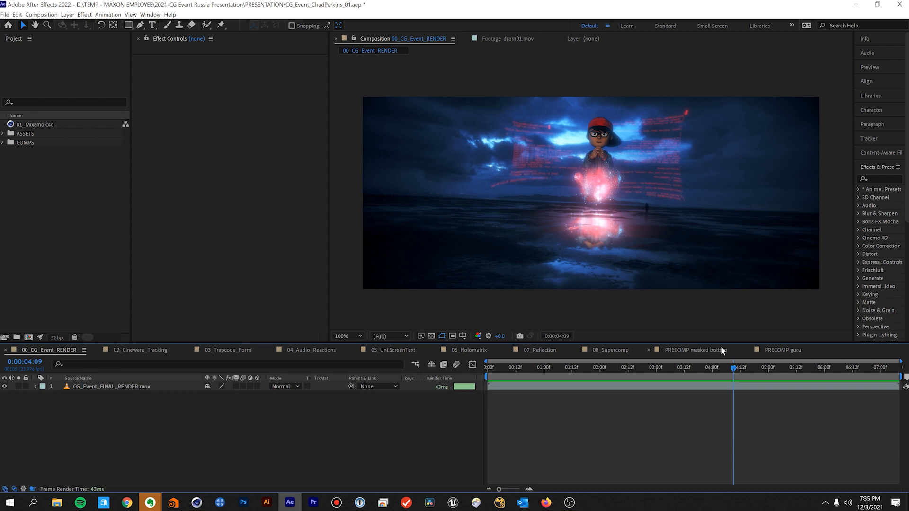
In 08_Supercomp, switch off the King Pin Tracker effect on the PRECOMP guru REFLECTION layer and deselect the layer.
left_click(617, 350)
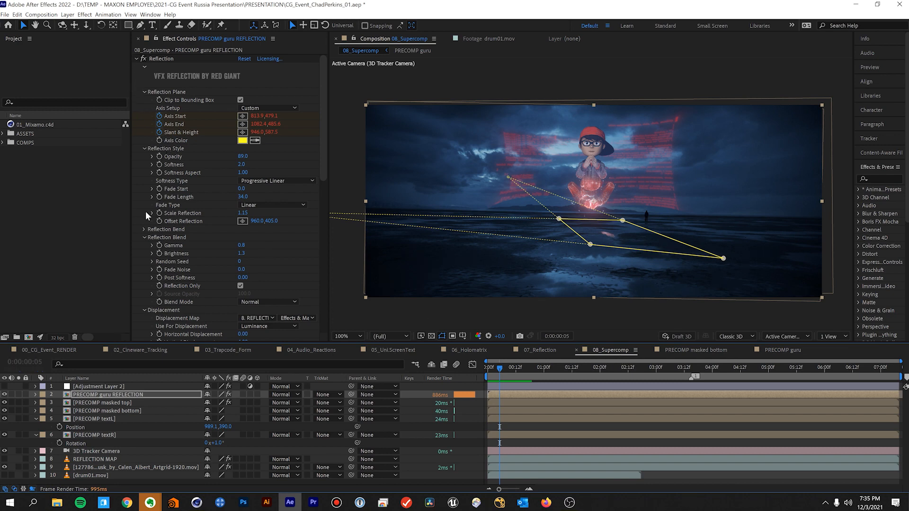
left_click(136, 58)
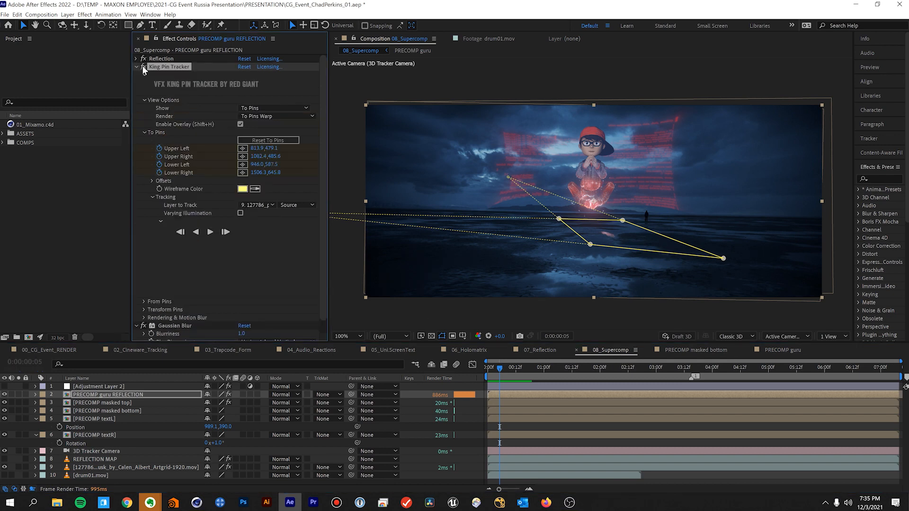
left_click(136, 67)
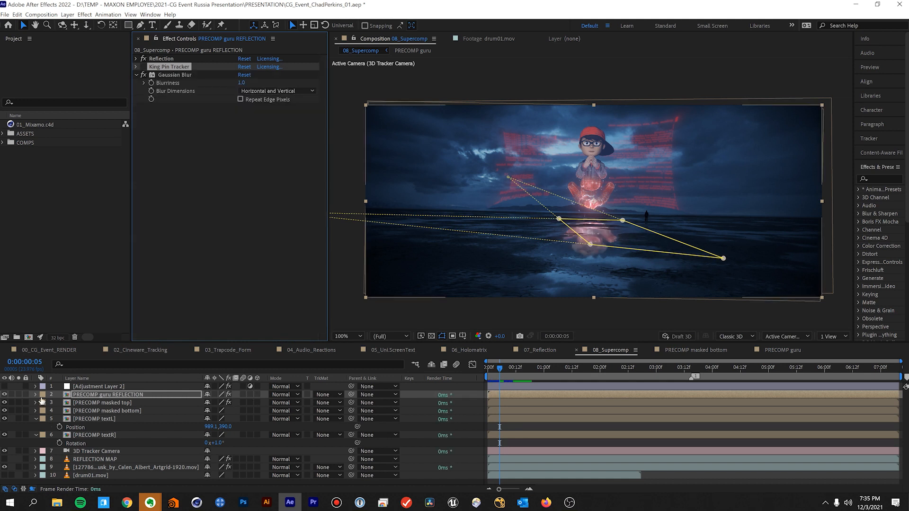
left_click(58, 392)
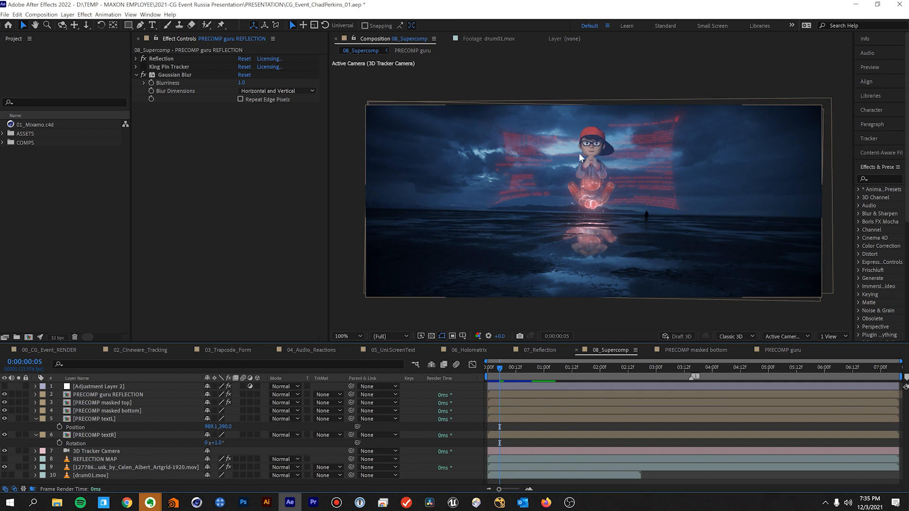
key("period")
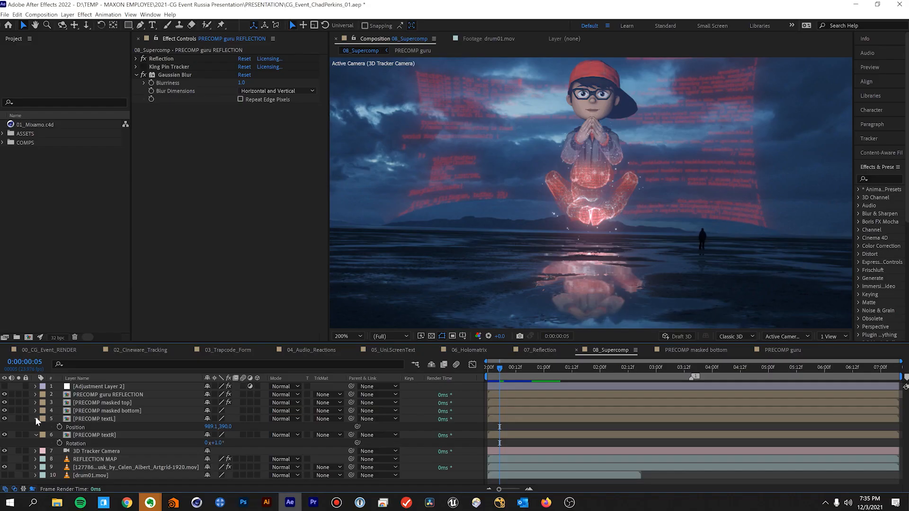
Solo the PRECOMP masked top and PRECOMP masked bottom layers separately and together to examine the two halves of the character.
left_click(36, 419)
left_click(130, 391)
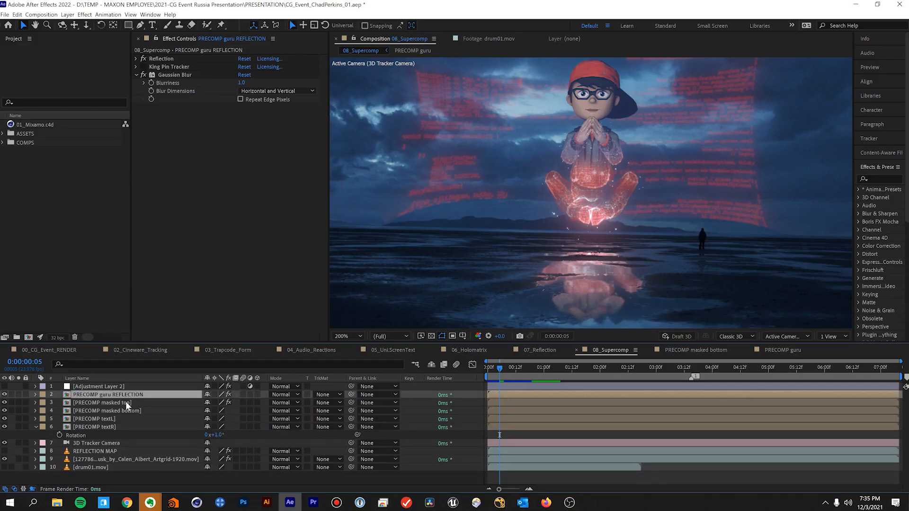
left_click(126, 402)
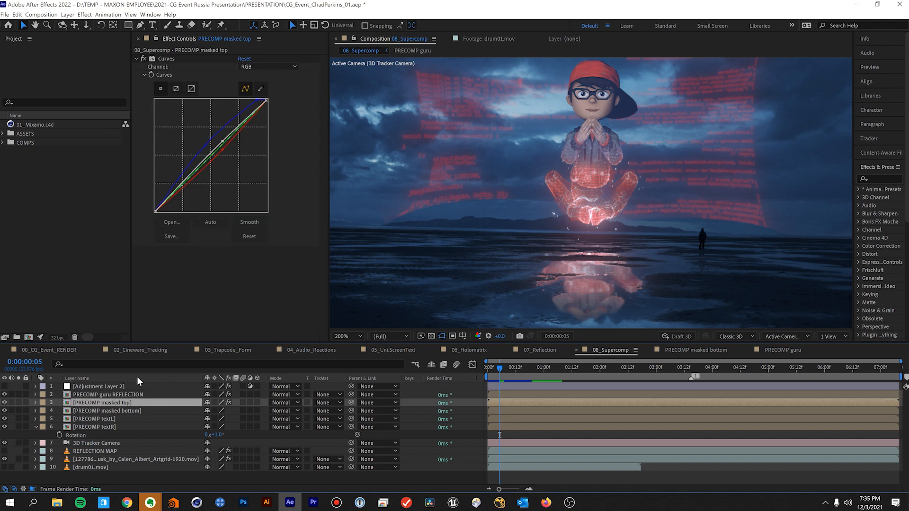
left_click(18, 402)
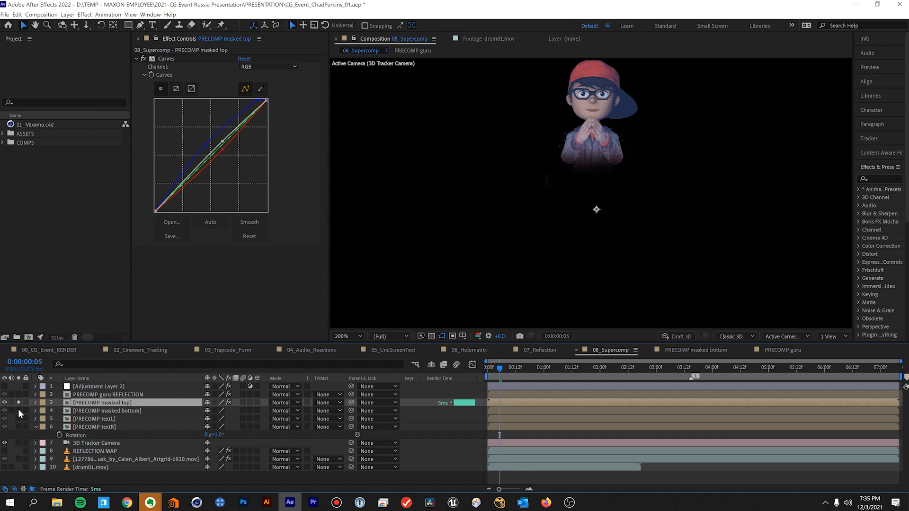
left_click(18, 411)
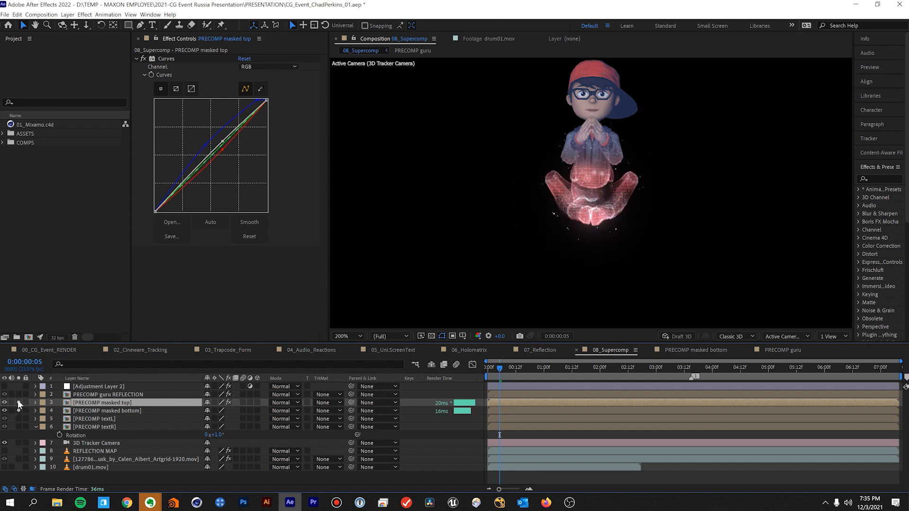
left_click(15, 404)
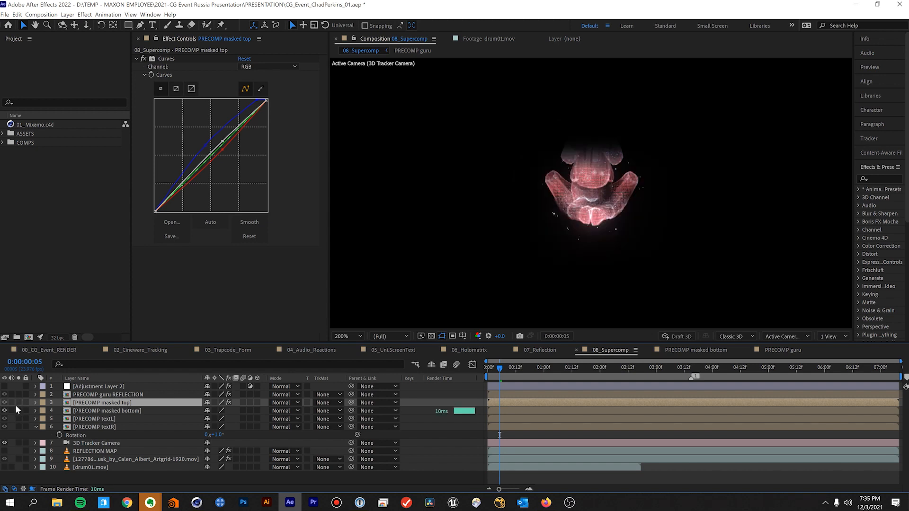
left_click(15, 404)
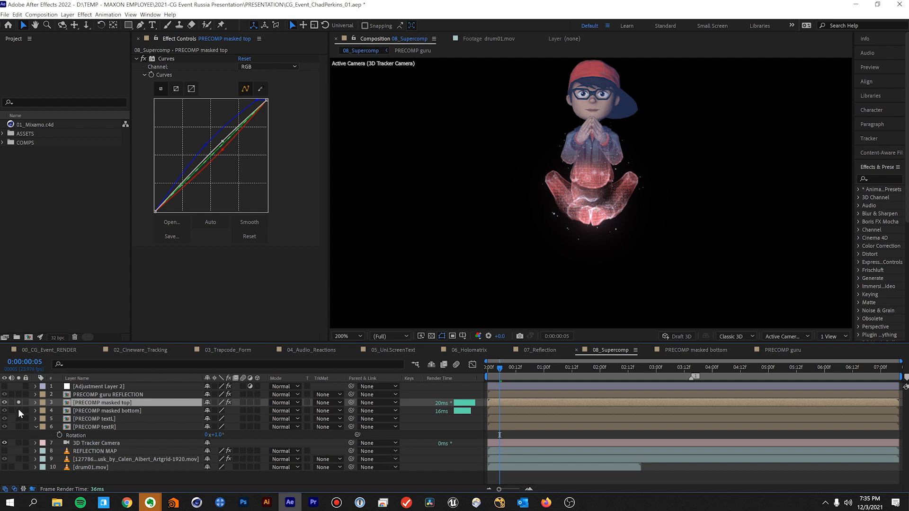
left_click(18, 410)
left_click_drag(19, 403, 18, 409)
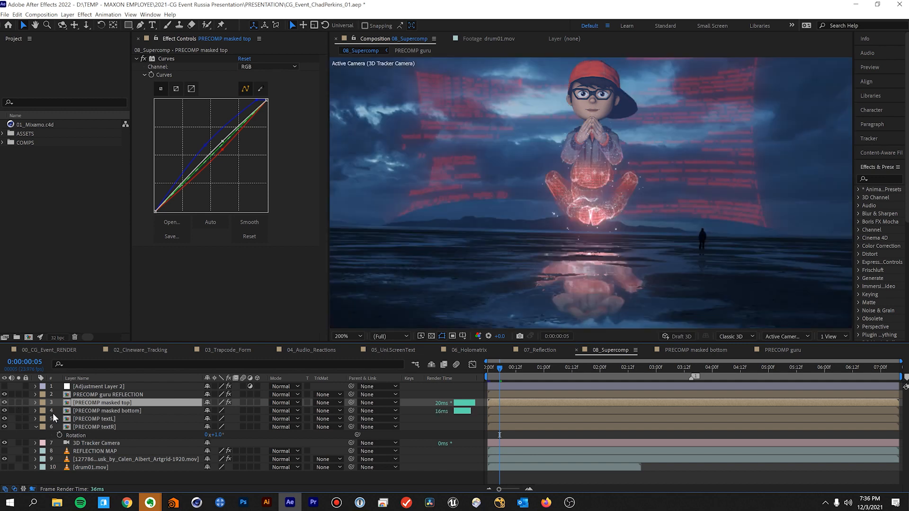
Apply RG VFX Supercomp to the reflection, masked top, masked bottom, textL and textR precomps plus the dusk footage, then resize its window.
left_click(107, 425)
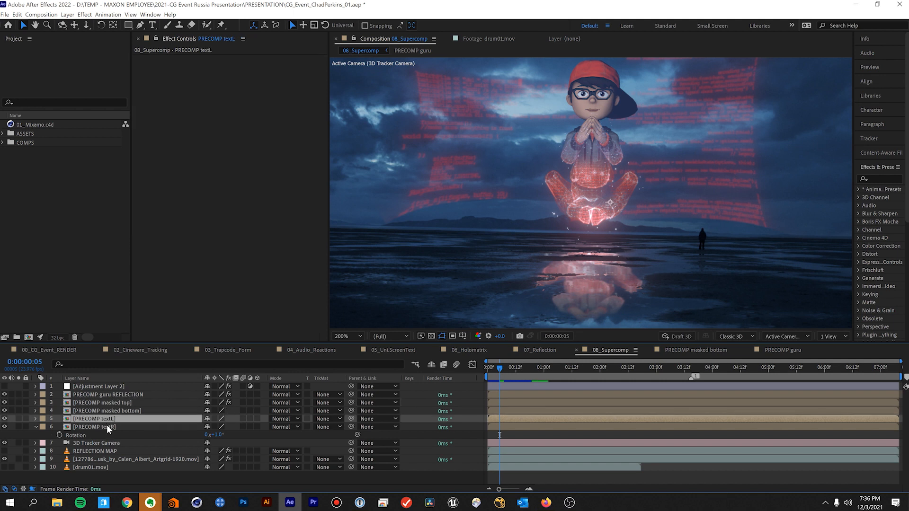
left_click(119, 396, "shift")
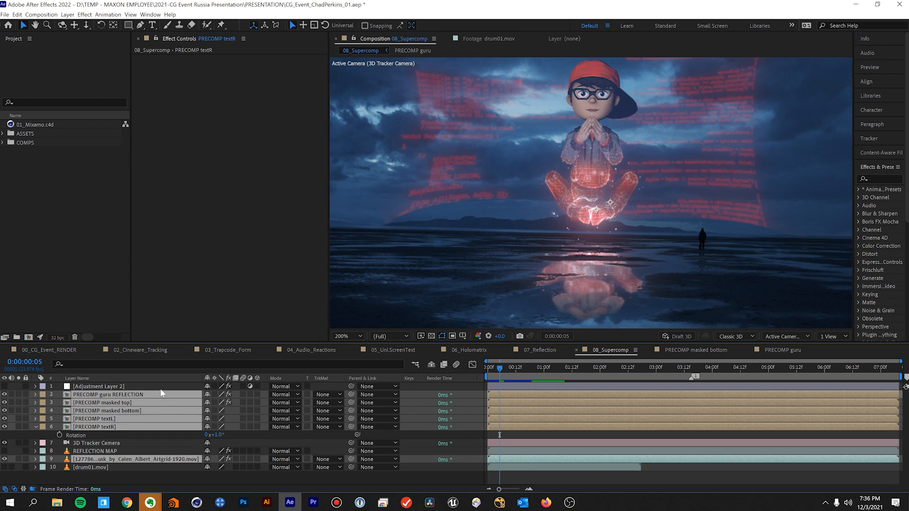
left_click(85, 15)
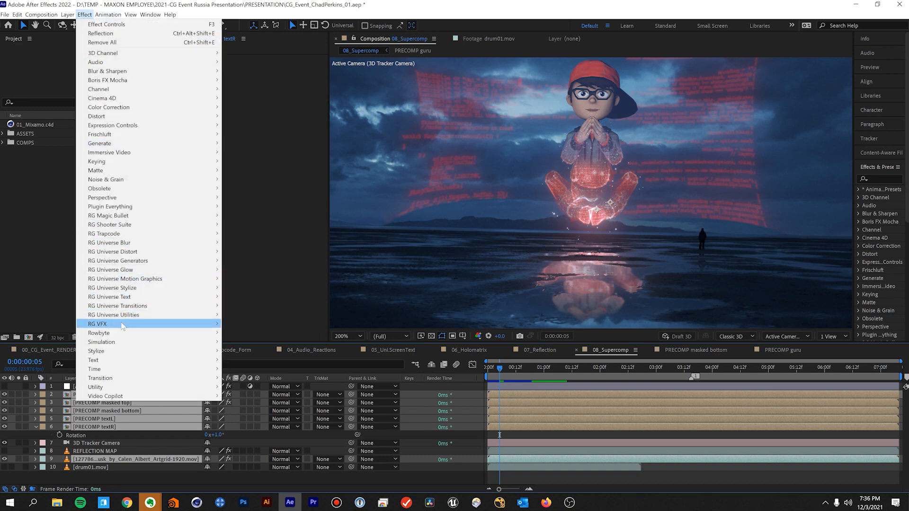
mouse_move(126, 327)
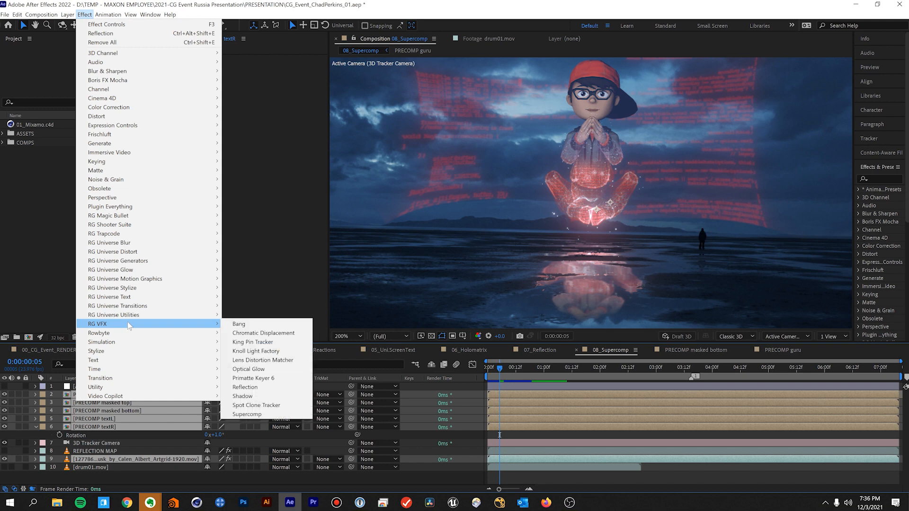
left_click(266, 414)
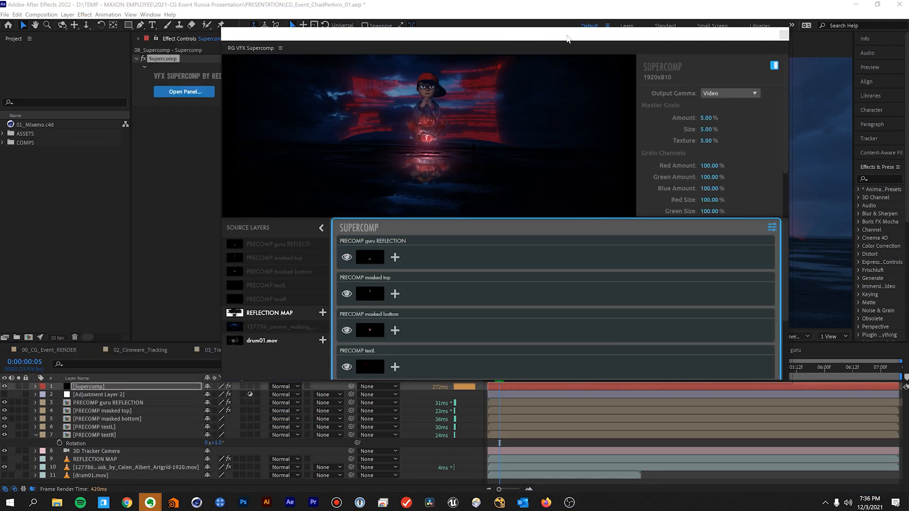
left_click_drag(568, 38, 373, 30)
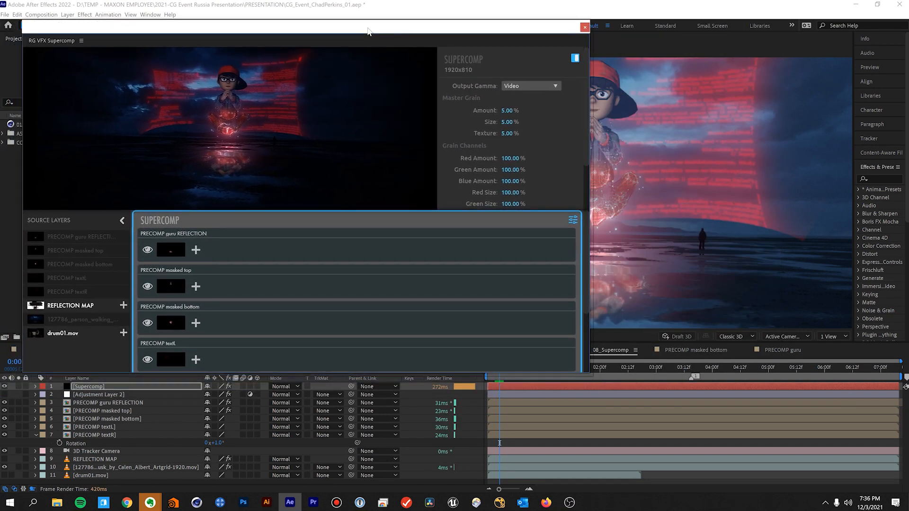
left_click_drag(591, 137, 542, 137)
left_click_drag(377, 31, 381, 38)
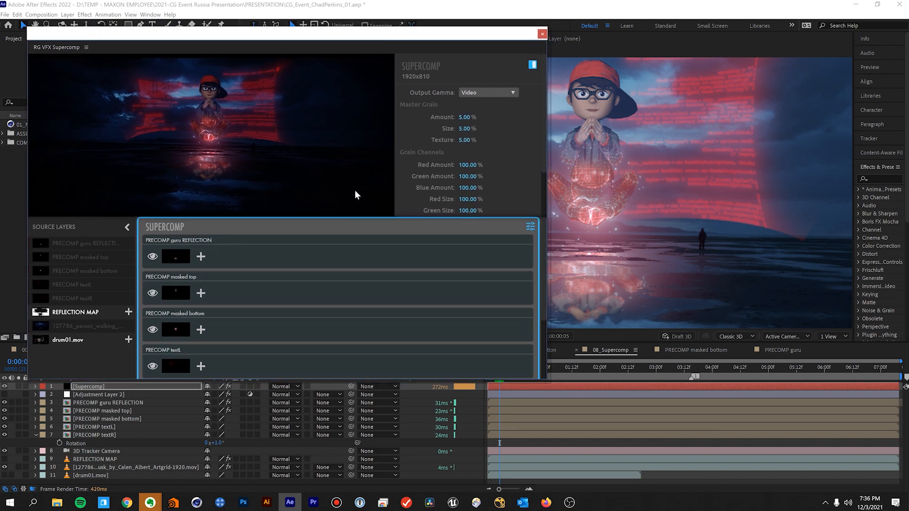
In Supercomp, set the Layer Type of PRECOMP guru REFLECTION and PRECOMP masked bottom to Additive.
left_click(299, 256)
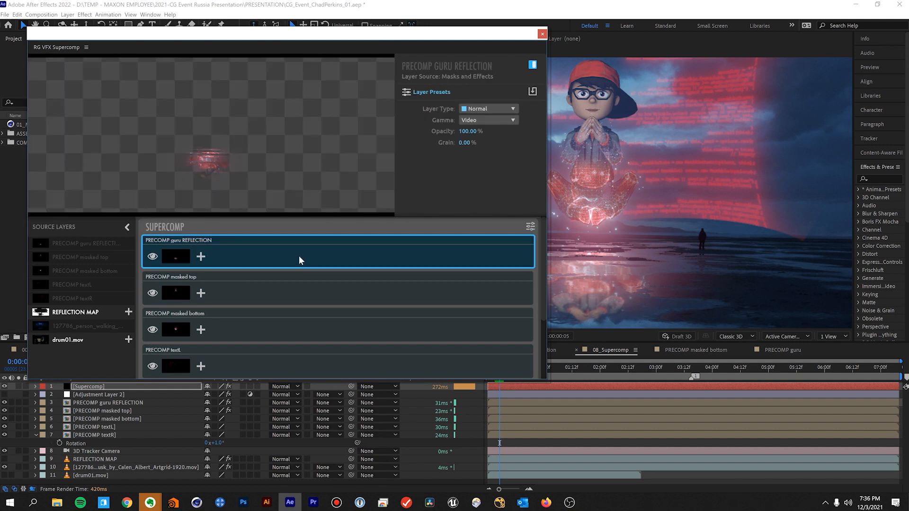
left_click(476, 109)
left_click(484, 131)
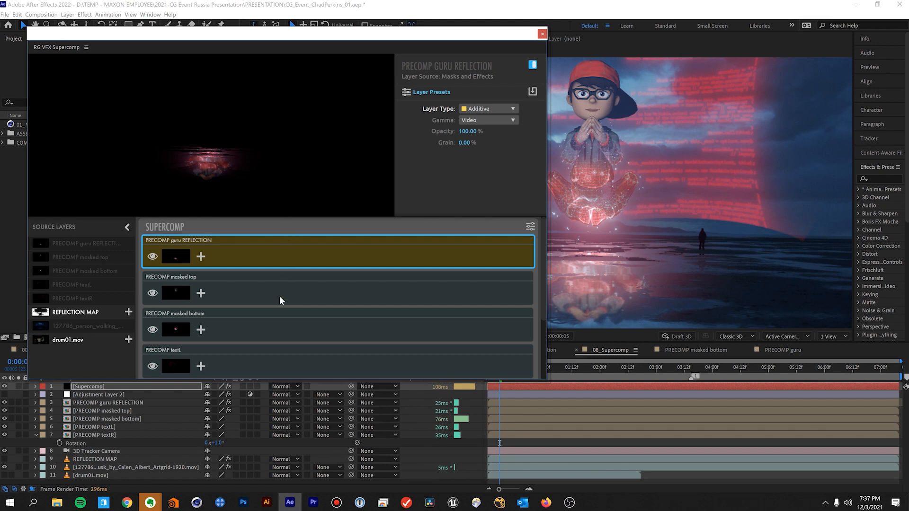
left_click(278, 322)
left_click(490, 108)
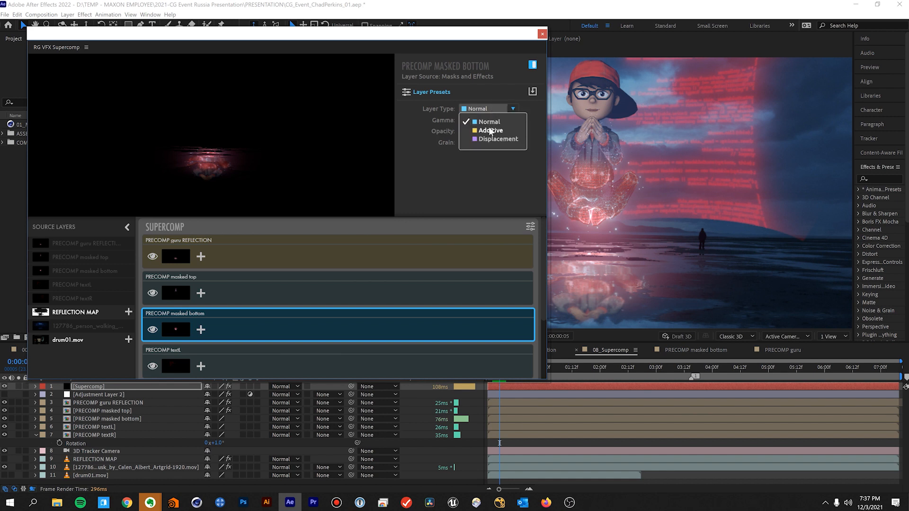
left_click(488, 125)
Set the Layer Type of the PRECOMP textL and PRECOMP textR layers to Additive.
left_click(274, 369)
scroll(296, 346, "down", 1)
left_click(296, 342)
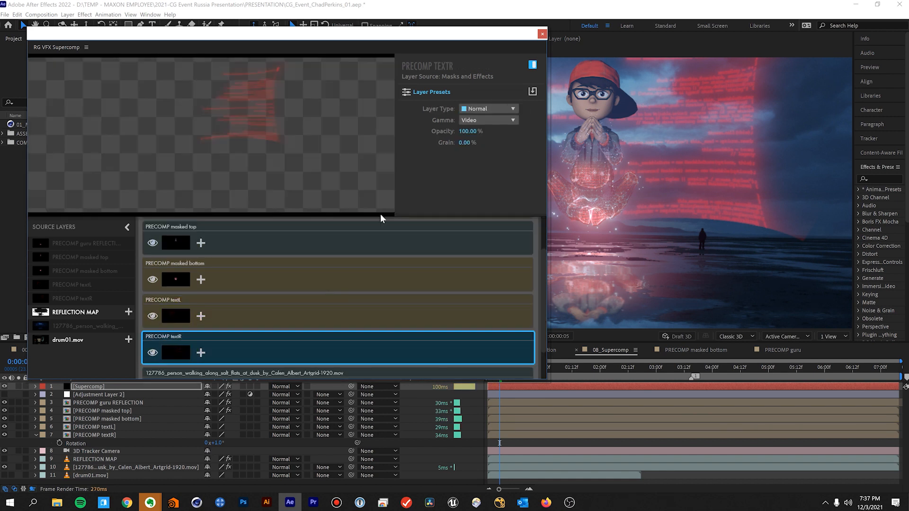
left_click(481, 110)
left_click(490, 131)
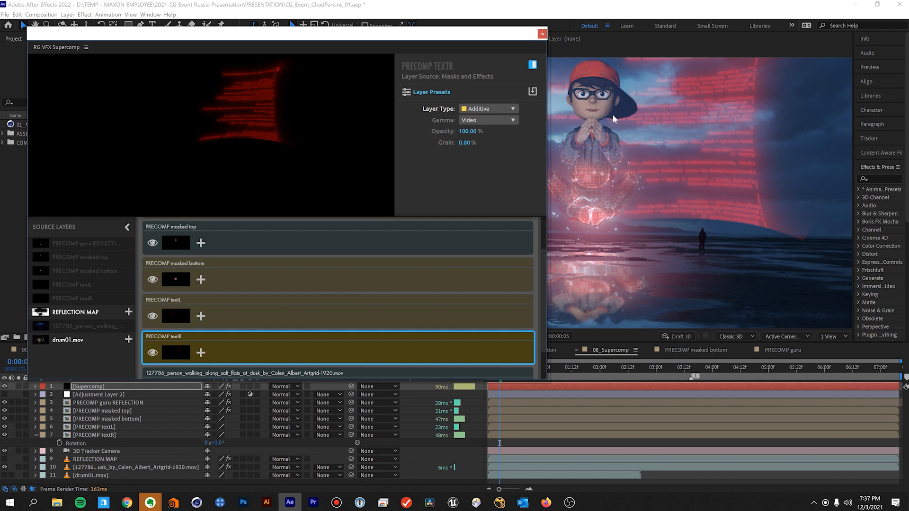
Narrow the Supercomp window and add an Optical Glow effect to the 127786 dusk footage layer at the bottom of the stack.
scroll(328, 290, "up", 2)
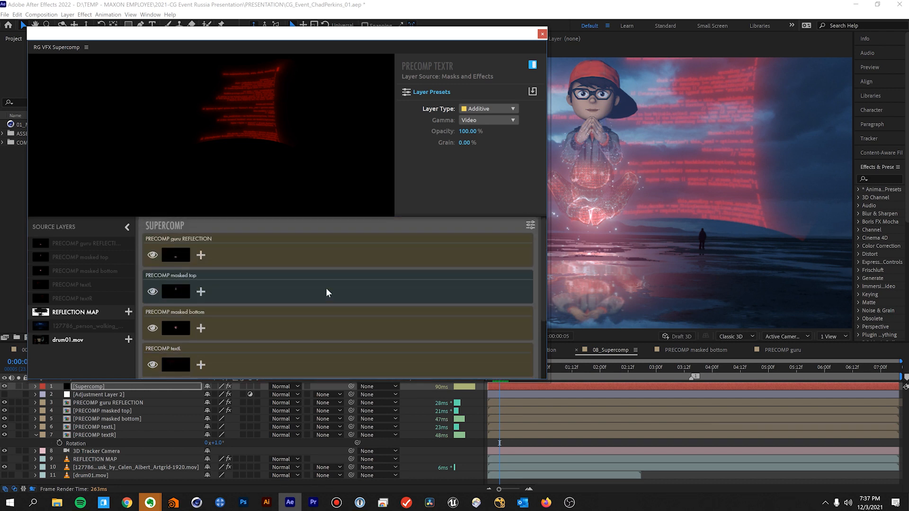
left_click_drag(549, 170, 484, 171)
left_click_drag(360, 39, 373, 36)
scroll(369, 298, "down", 3)
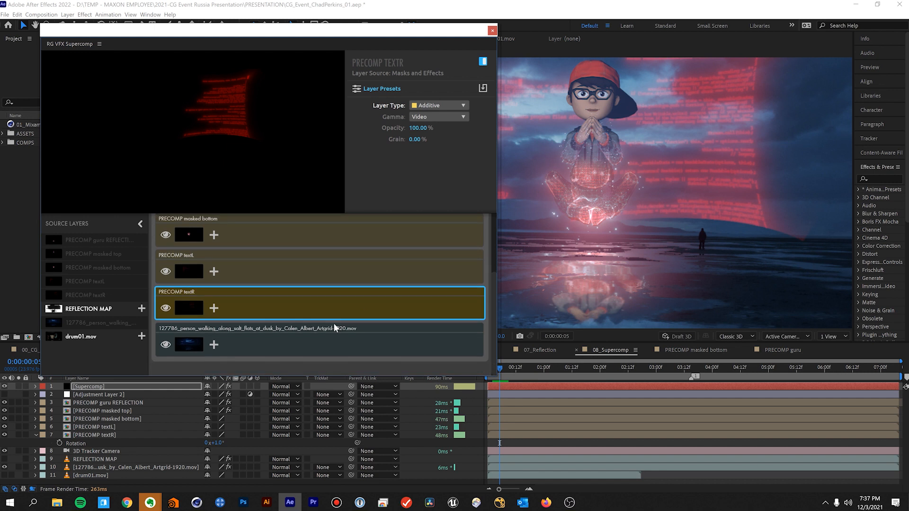
left_click(297, 343)
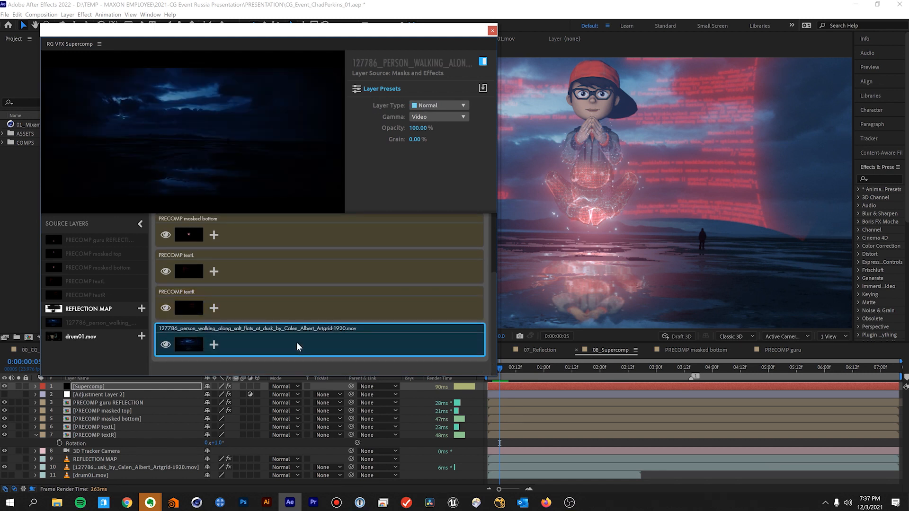
left_click(211, 348)
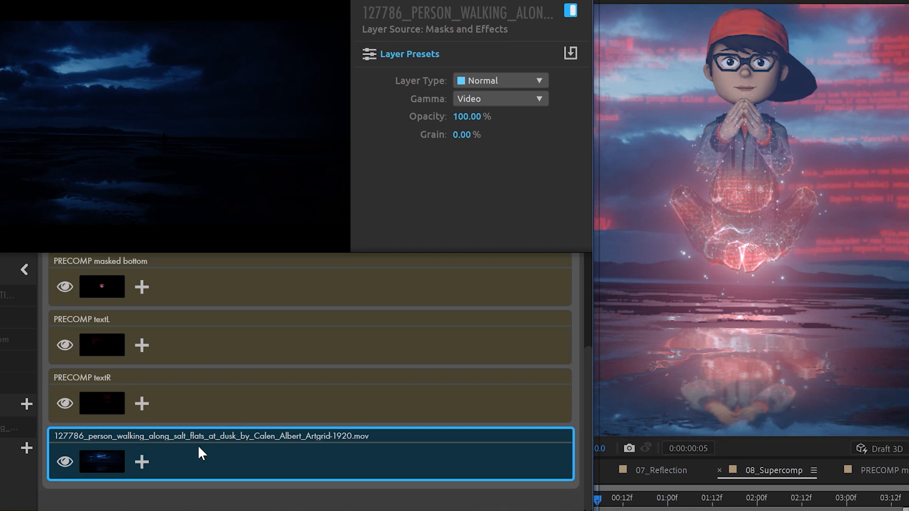
left_click(142, 460)
left_click(78, 456)
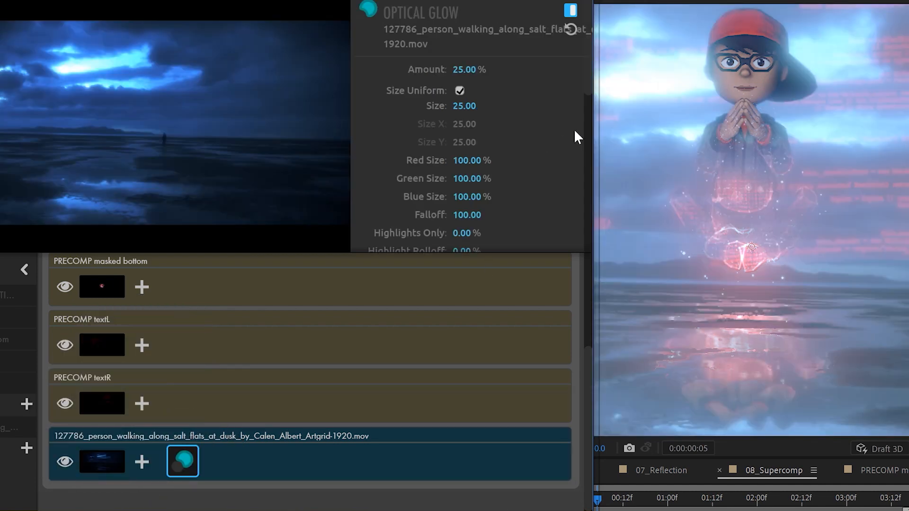
Set the dusk footage's Optical Glow Amount to 8% and compare the composite with the effect off and on.
left_click(466, 70)
type("8")
key("Return")
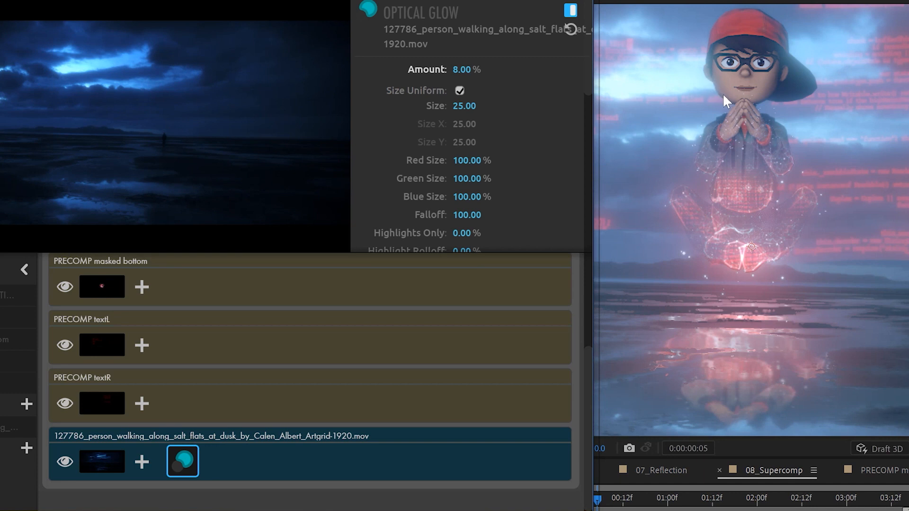
left_click(571, 9)
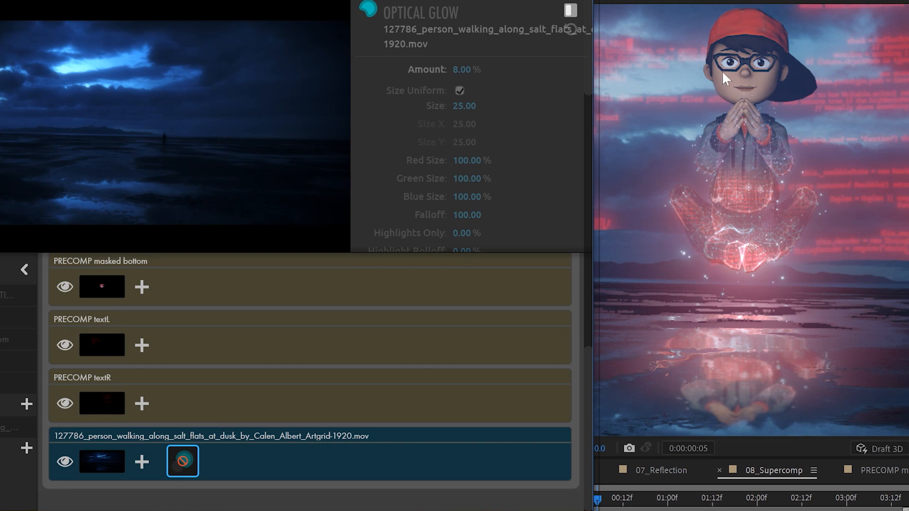
left_click(570, 11)
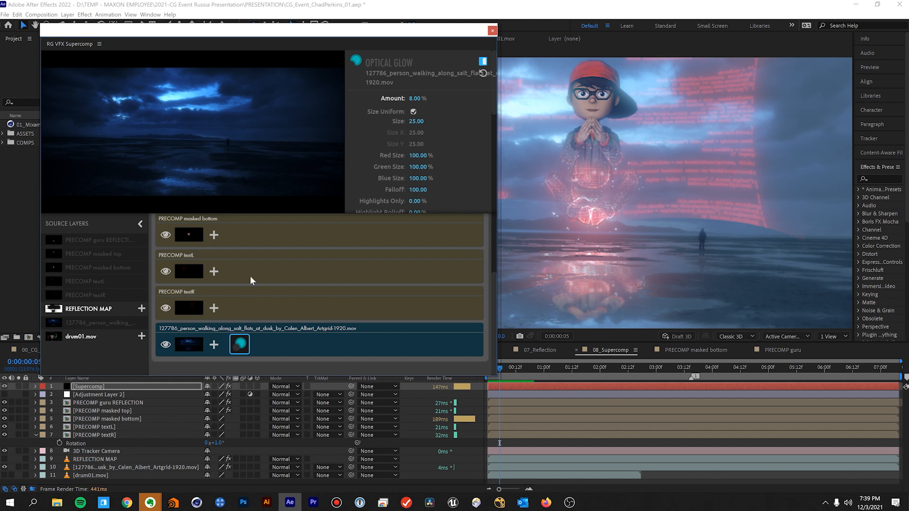
Add an Optical Glow effect to PRECOMP masked bottom with an Amount of 8% and a Size of 50.
left_click(222, 242)
left_click(213, 241)
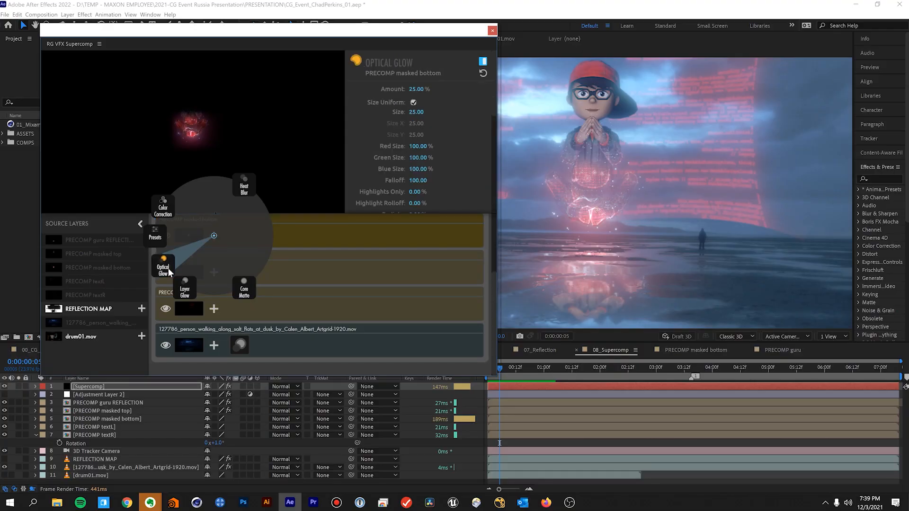
left_click(192, 290)
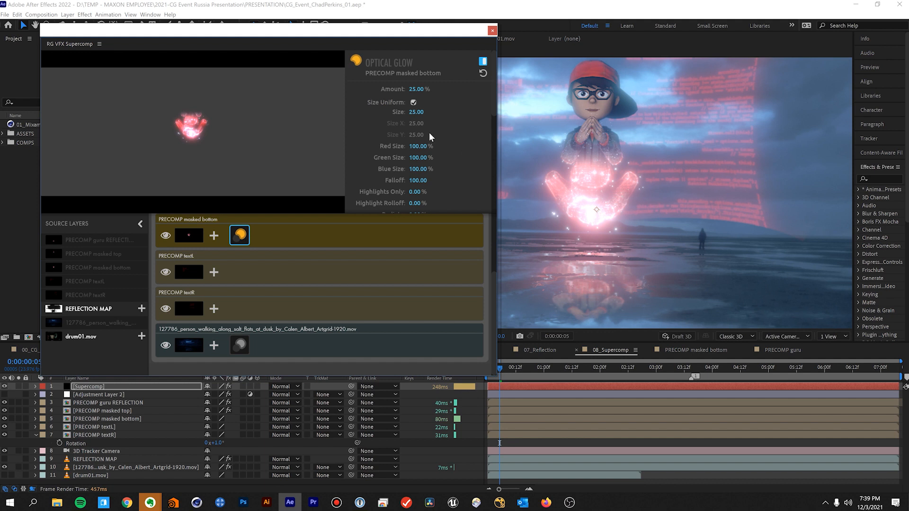
left_click(417, 90)
type("8")
key("Return")
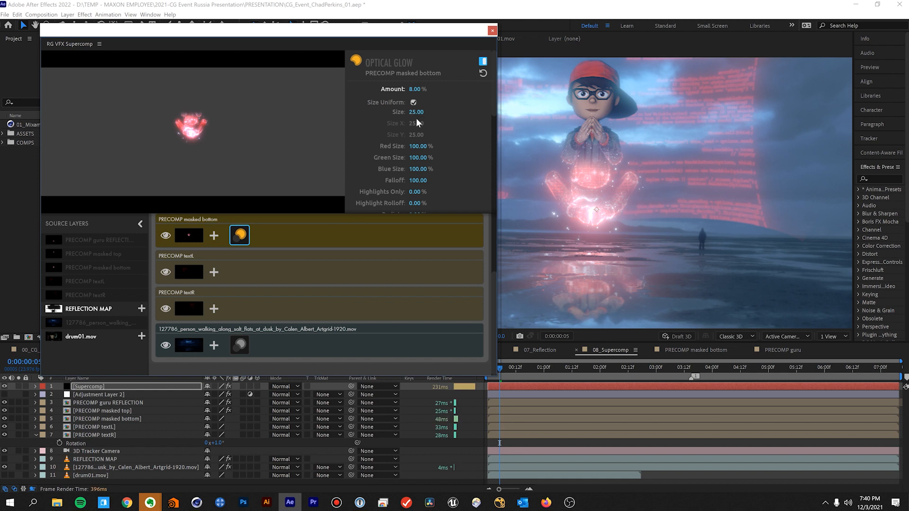
left_click(415, 112)
type("50")
key("Return")
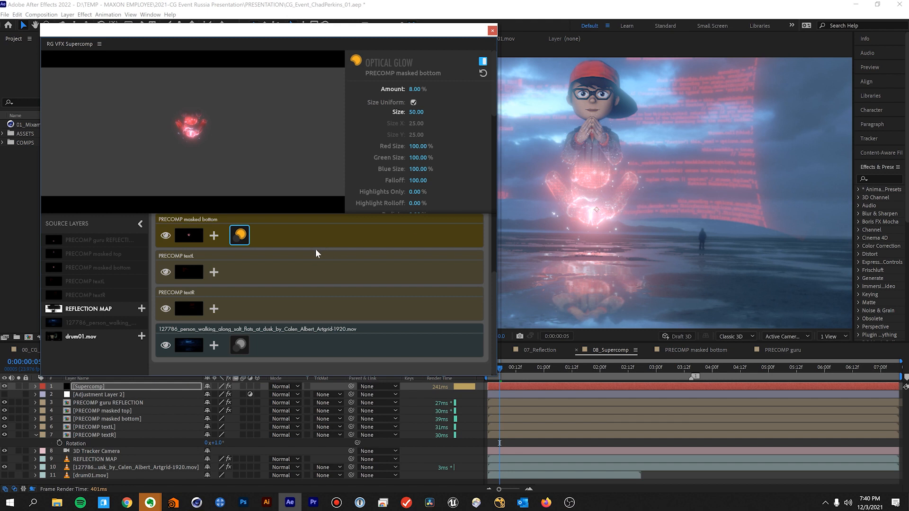
Copy the Optical Glow from PRECOMP masked bottom and paste it onto PRECOMP guru REFLECTION.
scroll(316, 248, "up", 2)
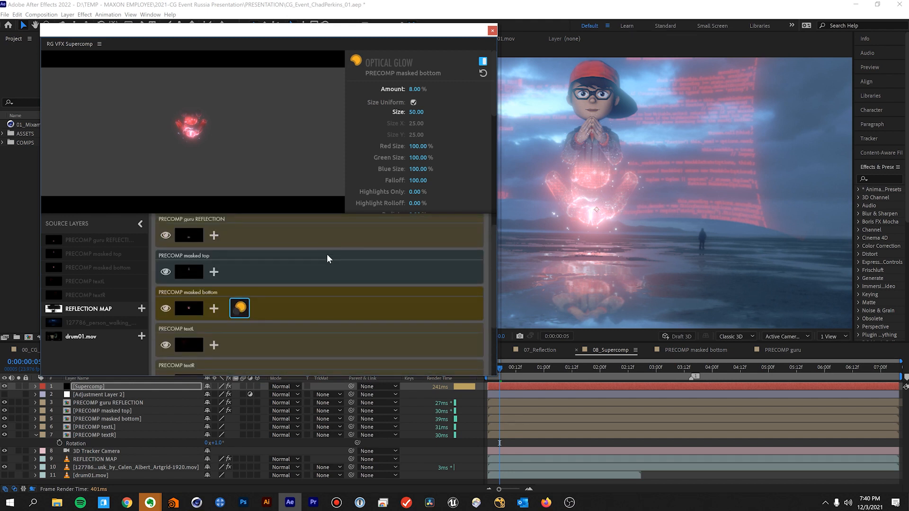
right_click(240, 309)
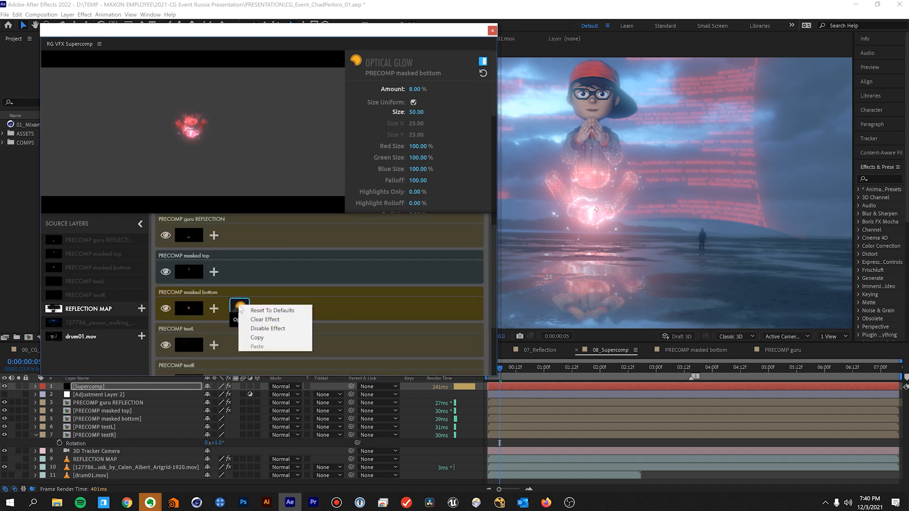
left_click(239, 262)
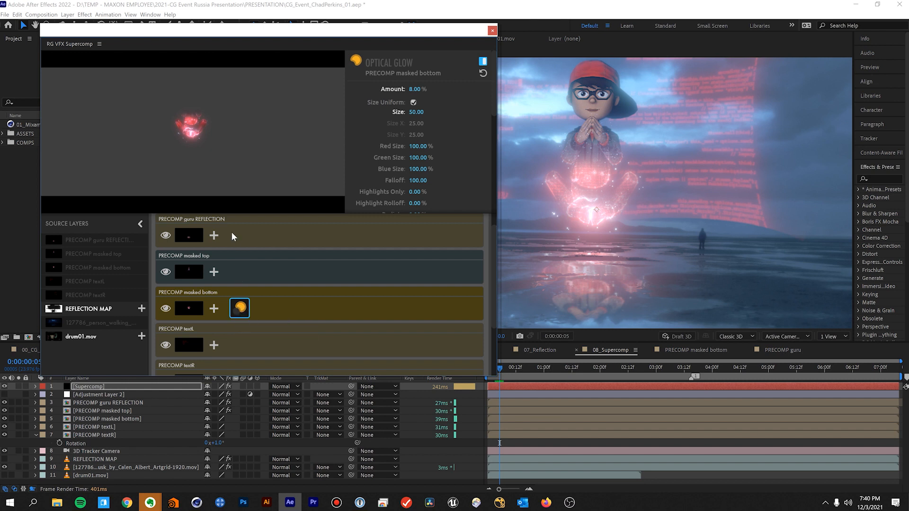
left_click(232, 236)
right_click(232, 236)
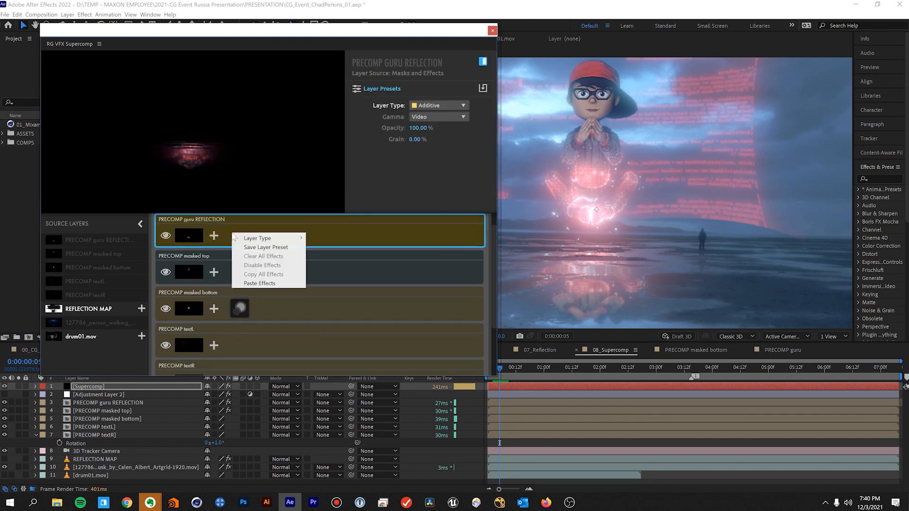
left_click(263, 284)
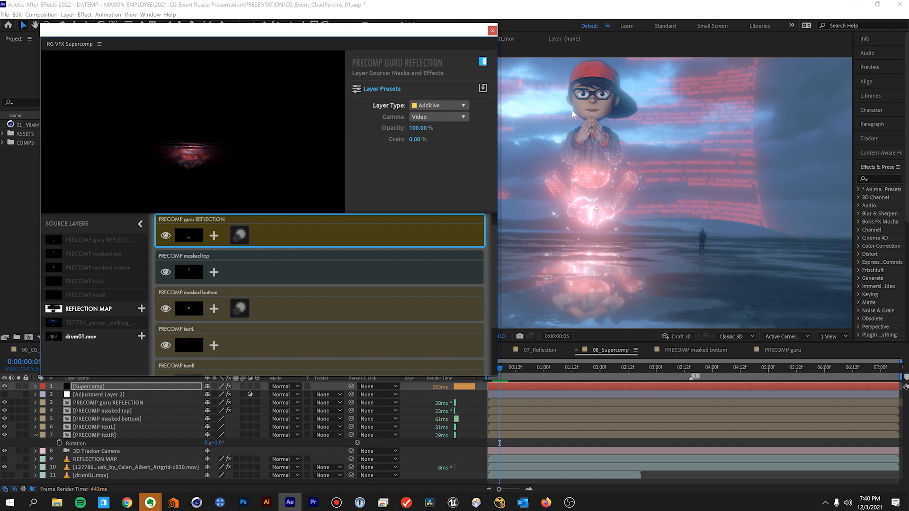
Close the Supercomp window, then make Adjustment Layer 2 visible and move it above the Supercomp layer.
left_click(492, 31)
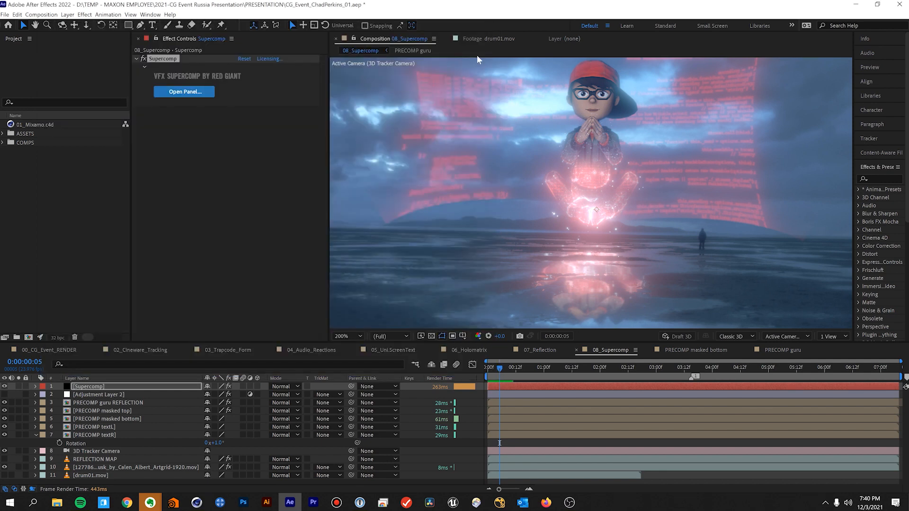
left_click(4, 395)
left_click_drag(89, 397, 92, 385)
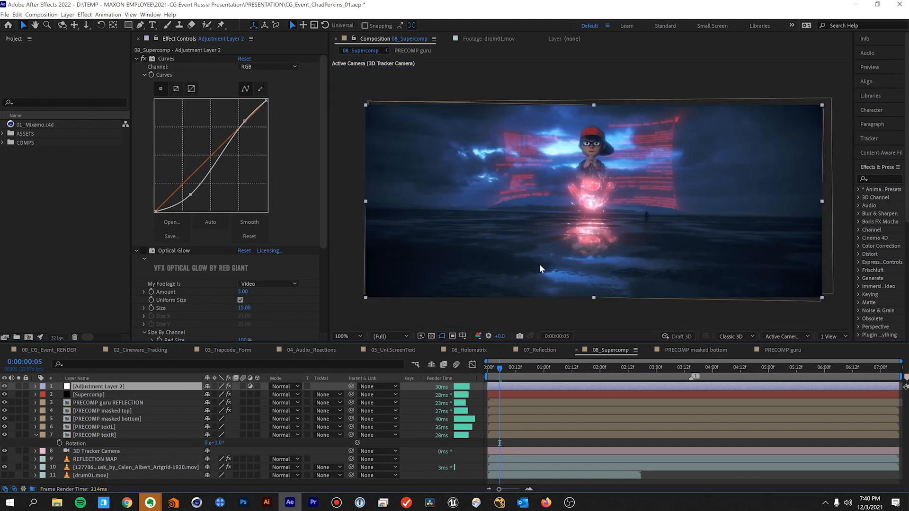
left_click(464, 307)
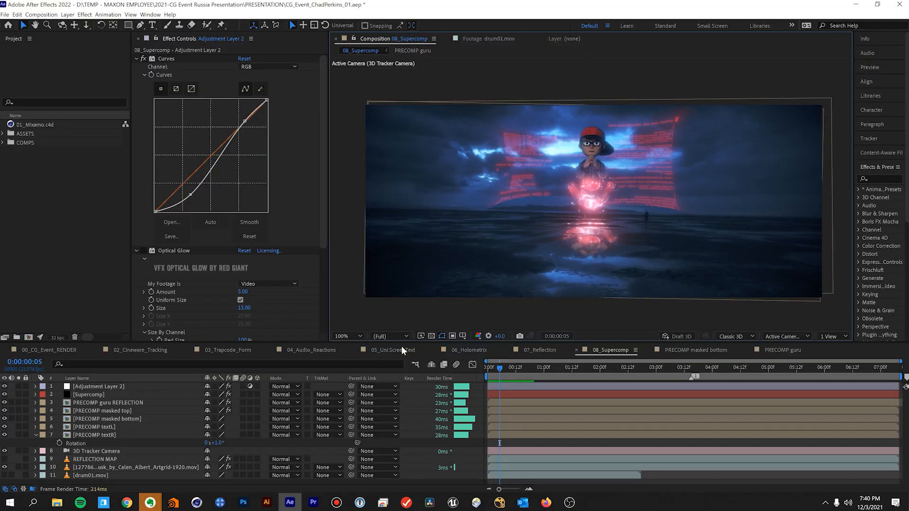
Inspect the effects on PRECOMP guru REFLECTION and PRECOMP masked top, and scrub through the first second of the composite.
left_click(103, 403)
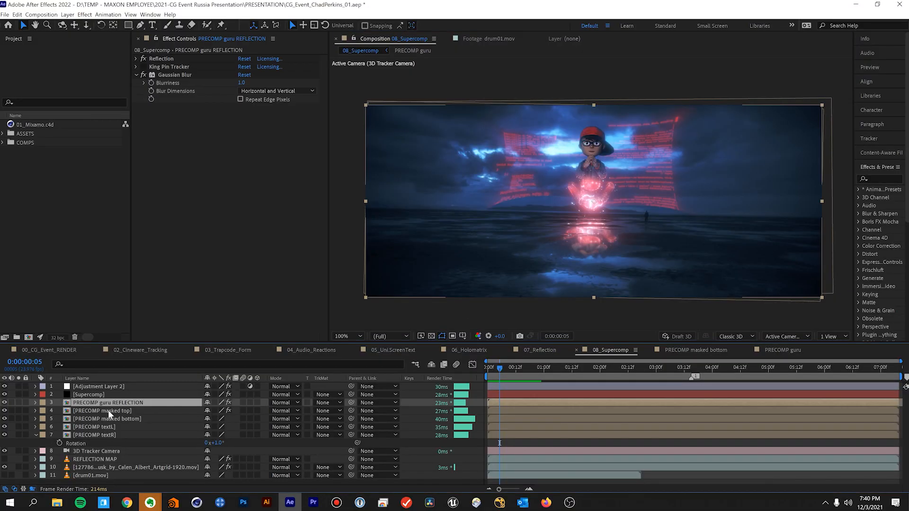
left_click(108, 410)
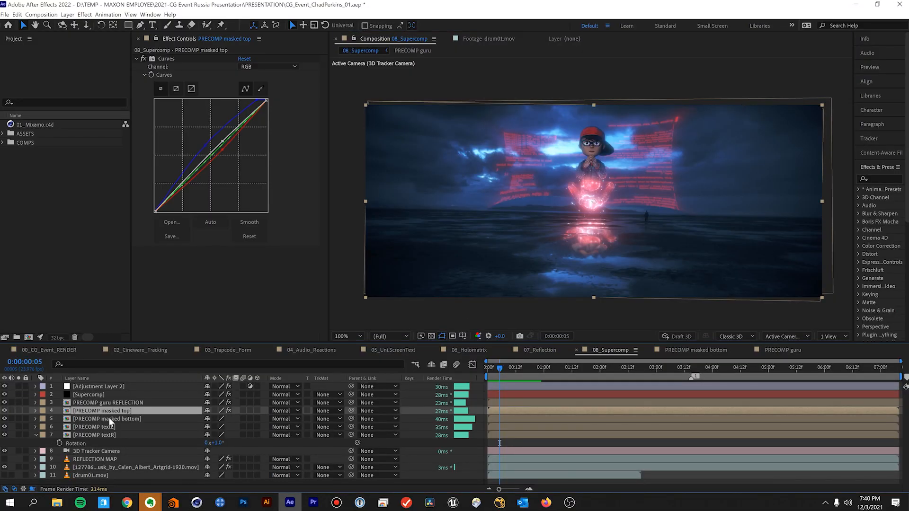
left_click_drag(510, 368, 518, 368)
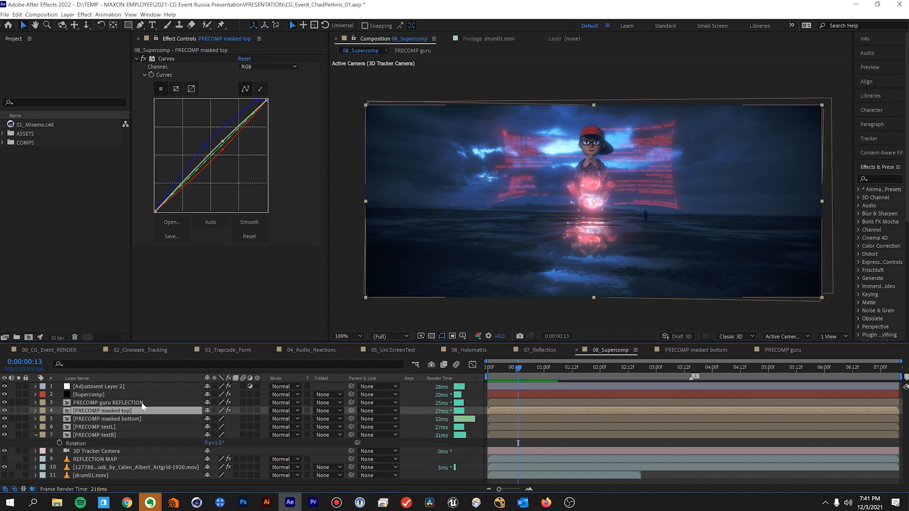
left_click(543, 368)
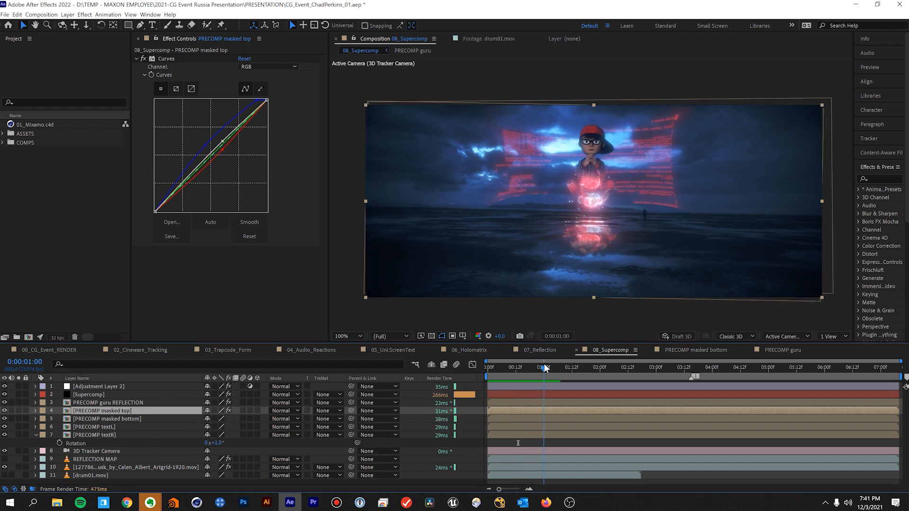
left_click(504, 368)
left_click_drag(520, 366, 494, 376)
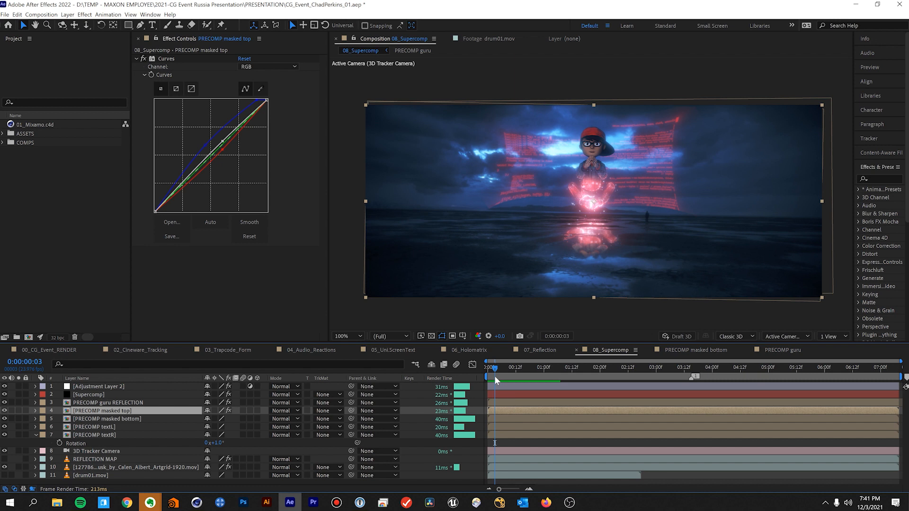